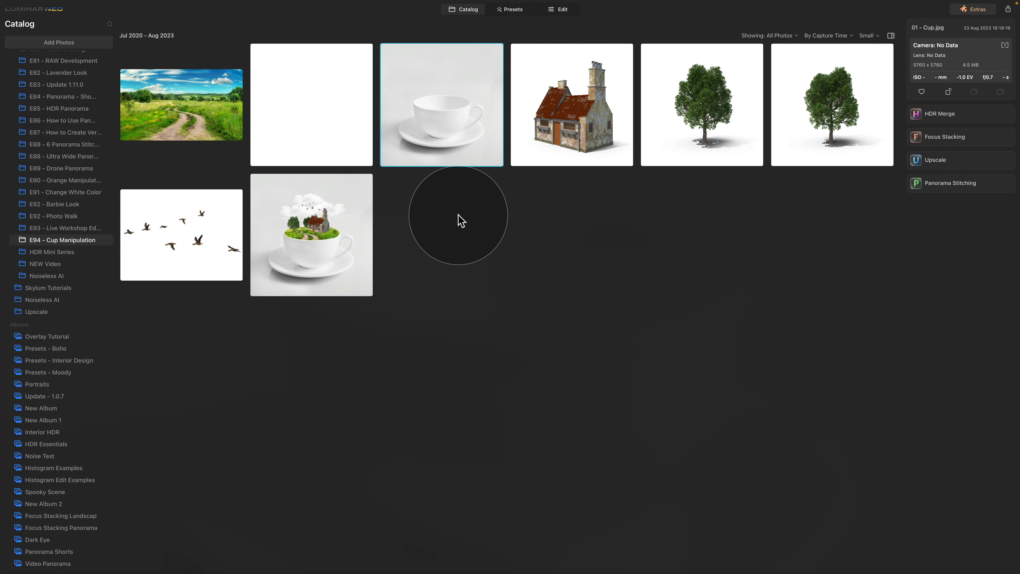
Step: View the finished composite Final.jpeg full size and return to the photo grid
{"action": "left_click", "coordinate": [332, 225]}
{"action": "double_click", "coordinate": [332, 225]}
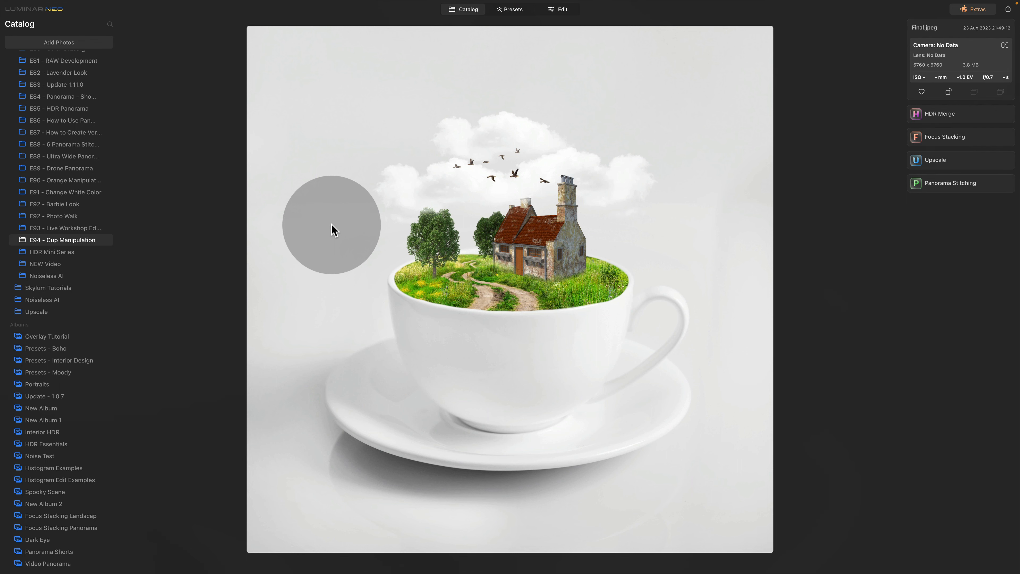
{"action": "double_click", "coordinate": [332, 225]}
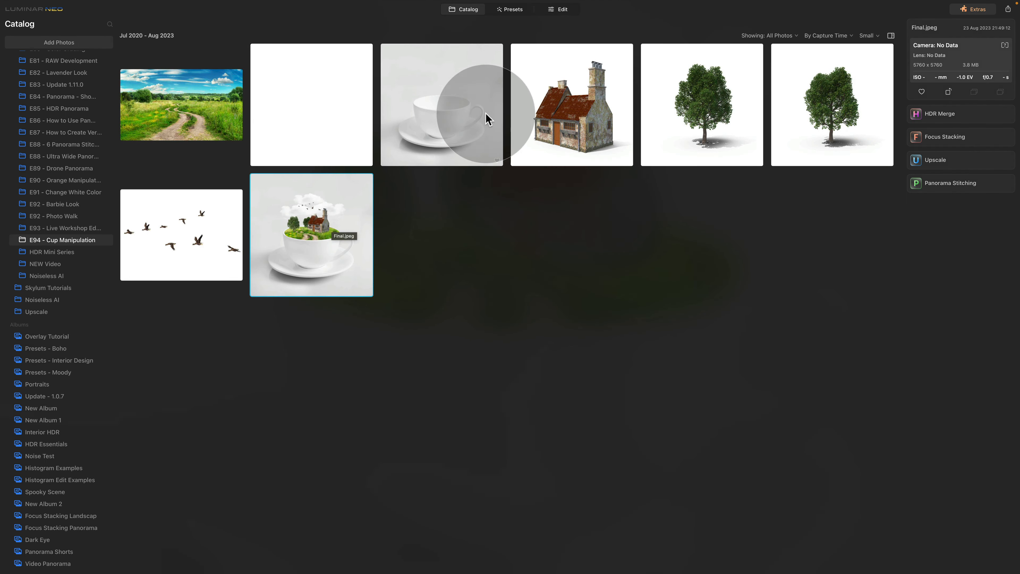
Step: Open 01 - Cup.jpg for editing and flip the image horizontally through its layer properties
{"action": "left_click", "coordinate": [458, 104]}
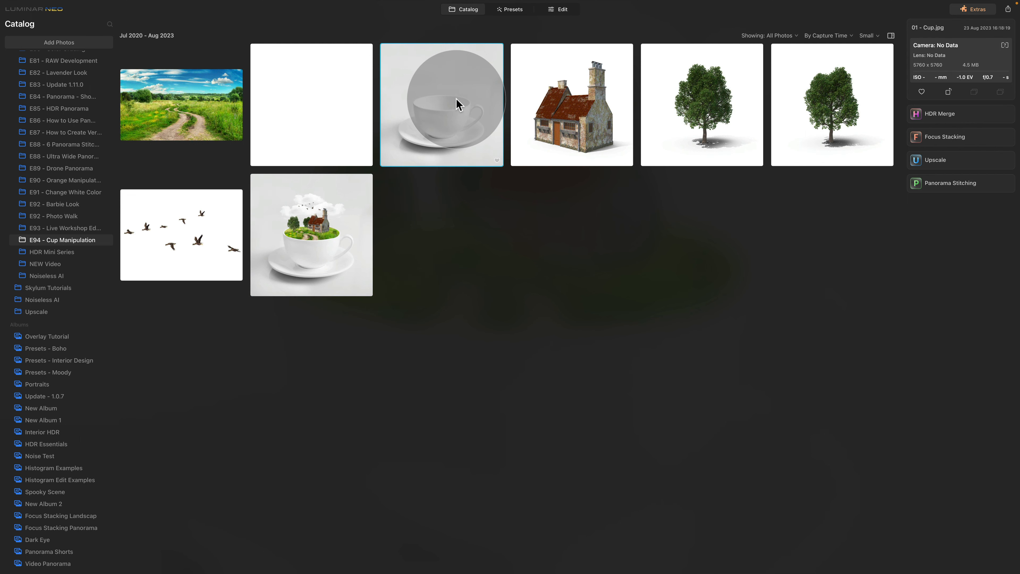
{"action": "left_click", "coordinate": [567, 11]}
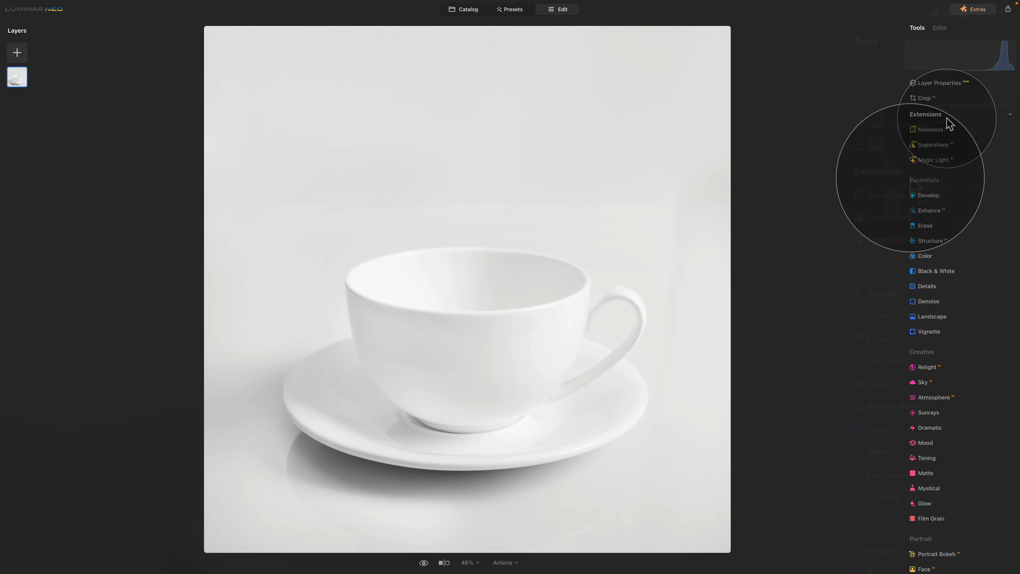
{"action": "left_click", "coordinate": [899, 123]}
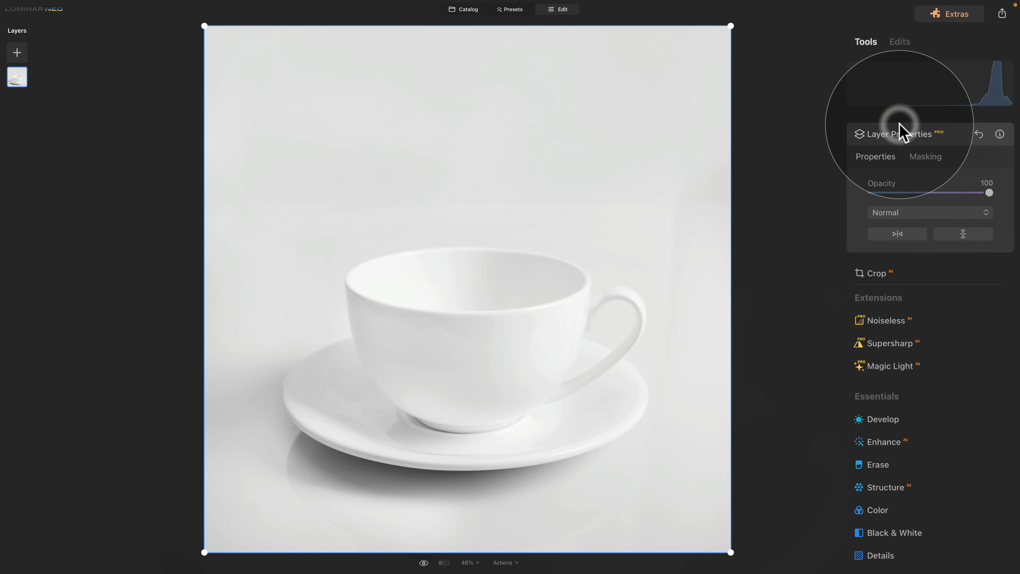
{"action": "left_click", "coordinate": [907, 237]}
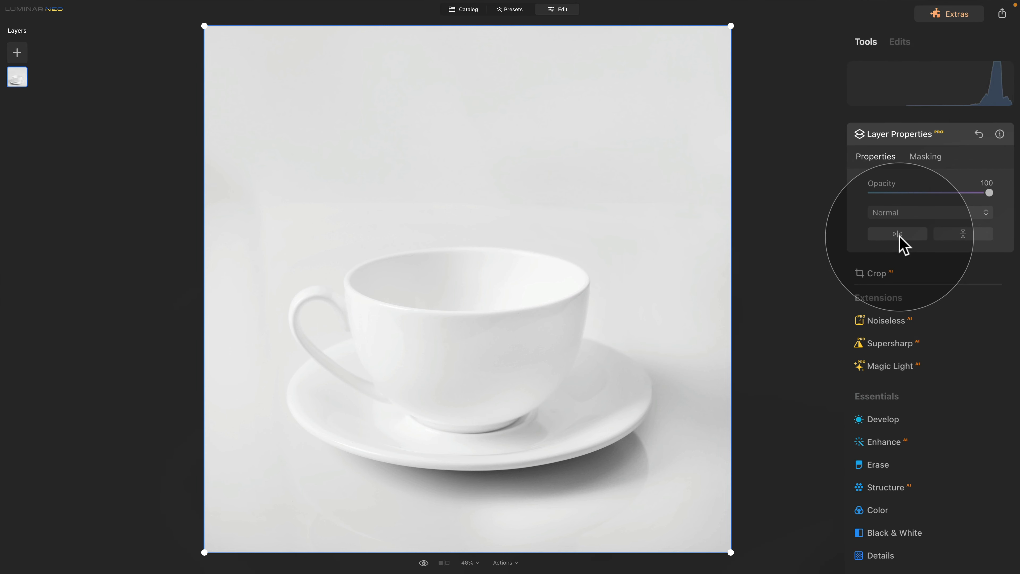
{"action": "left_click", "coordinate": [902, 133]}
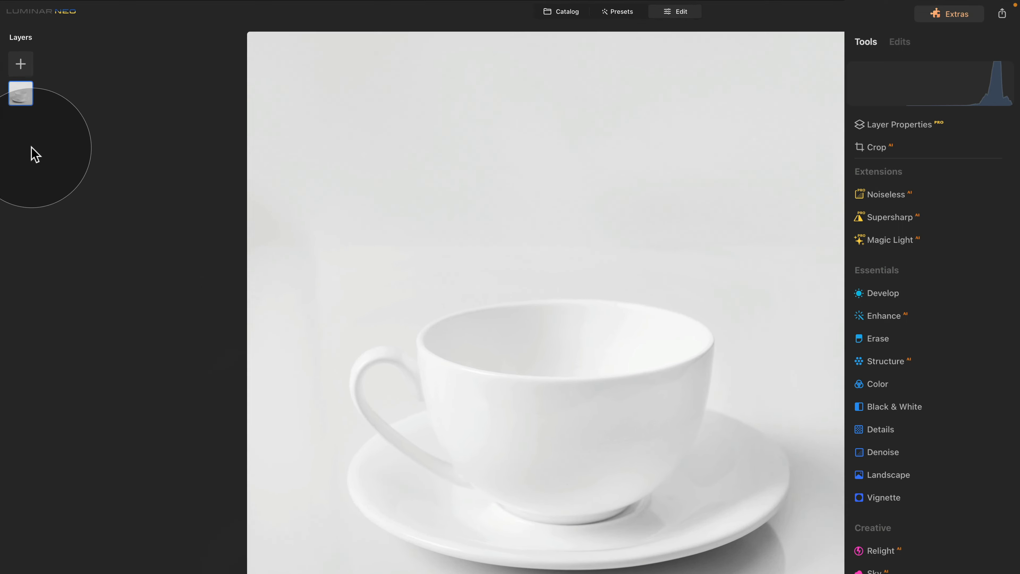
Step: Load 07 - Birds.png from the E94 - Cup Manipulation folder into the layer images
{"action": "left_click", "coordinate": [17, 52]}
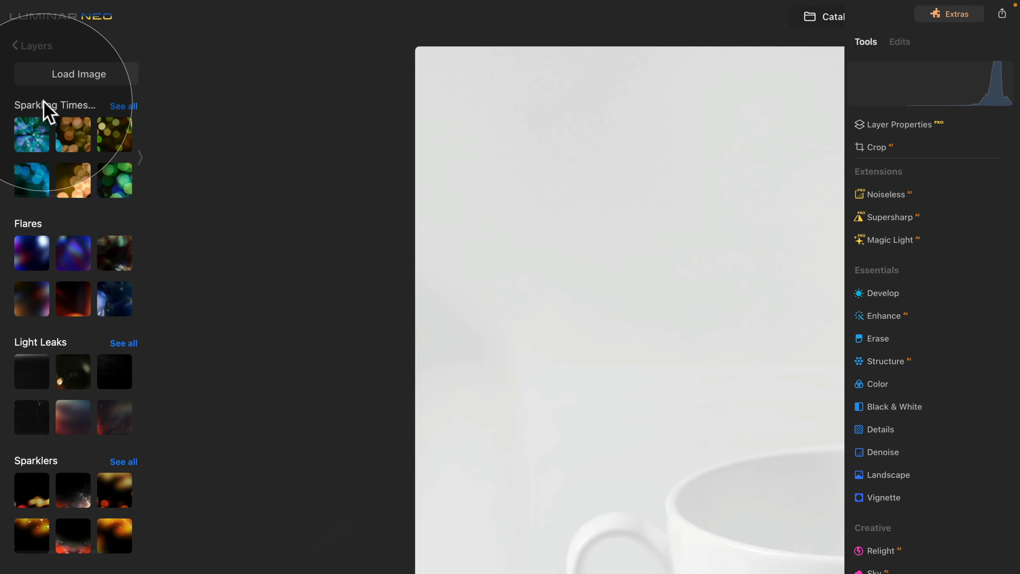
{"action": "left_click", "coordinate": [105, 76]}
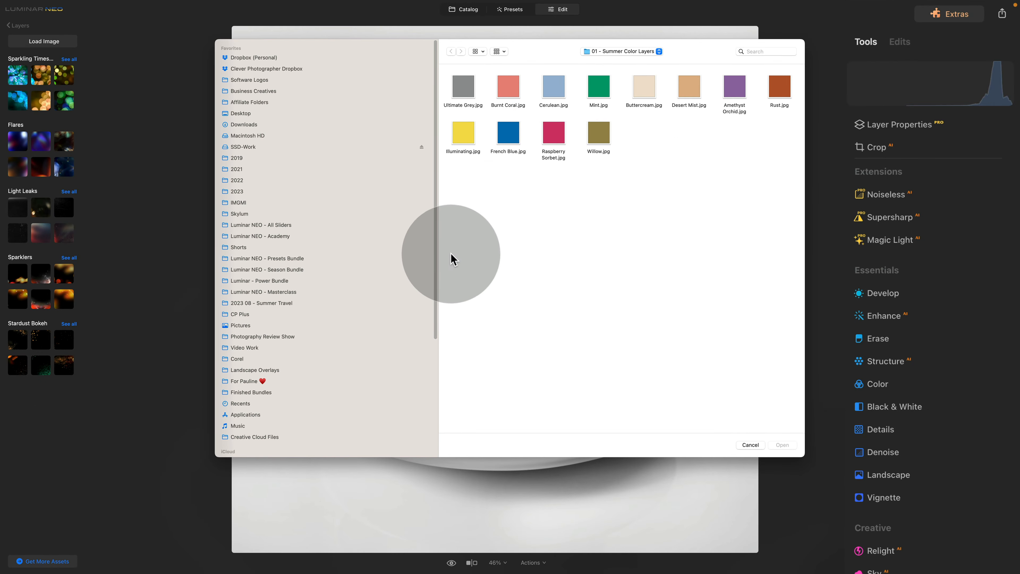
{"action": "left_click", "coordinate": [299, 237]}
{"action": "left_click", "coordinate": [468, 92]}
{"action": "double_click", "coordinate": [468, 92]}
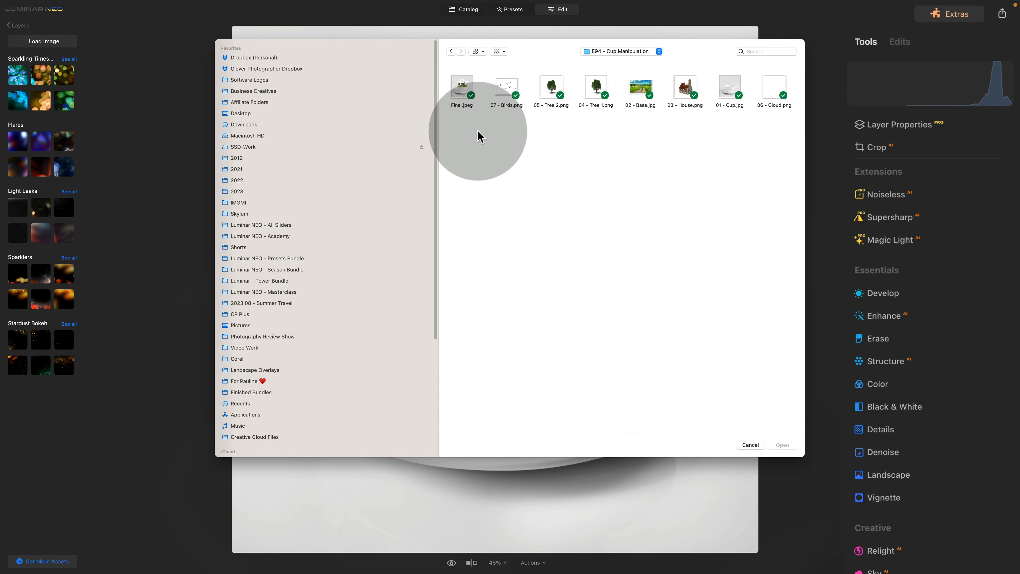
{"action": "left_click", "coordinate": [507, 88]}
{"action": "left_click", "coordinate": [782, 445]}
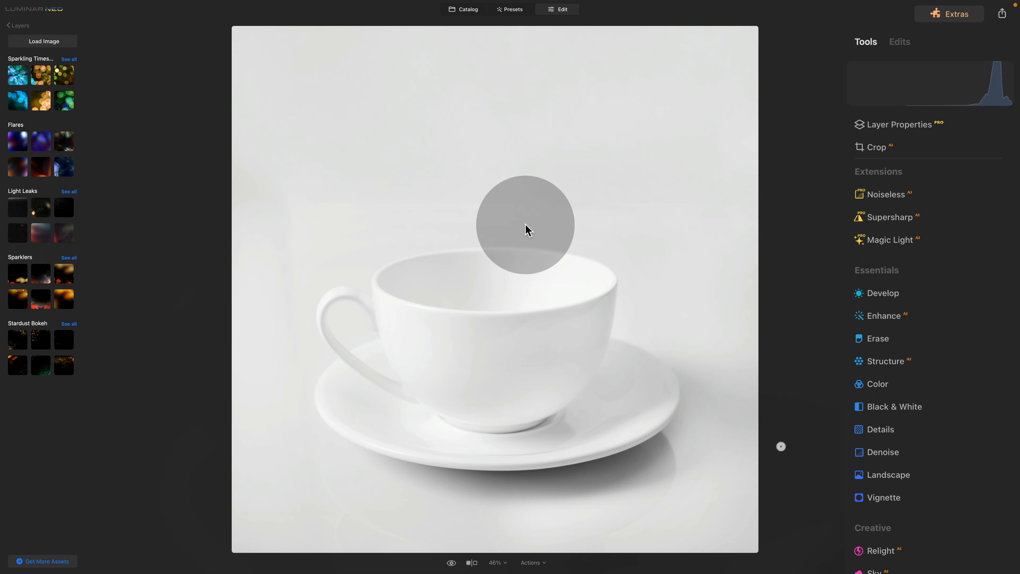
Step: Load the two tree images, 05 - Tree 2.png and 04 - Tree 1.png, into the layer images
{"action": "left_click", "coordinate": [43, 42]}
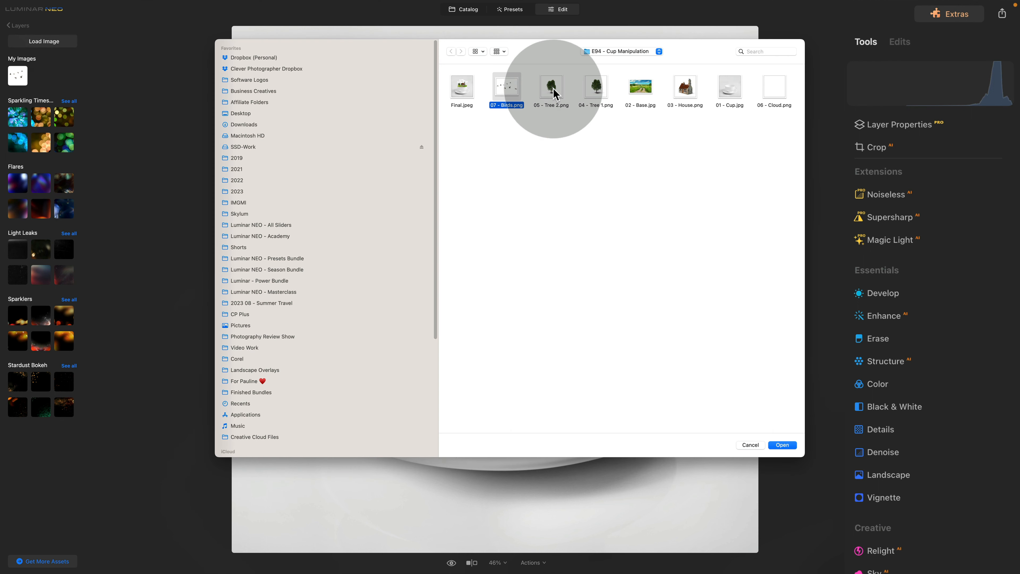
{"action": "left_click", "coordinate": [552, 86]}
{"action": "left_click", "coordinate": [782, 446]}
{"action": "left_click", "coordinate": [43, 42]}
{"action": "left_click", "coordinate": [596, 88]}
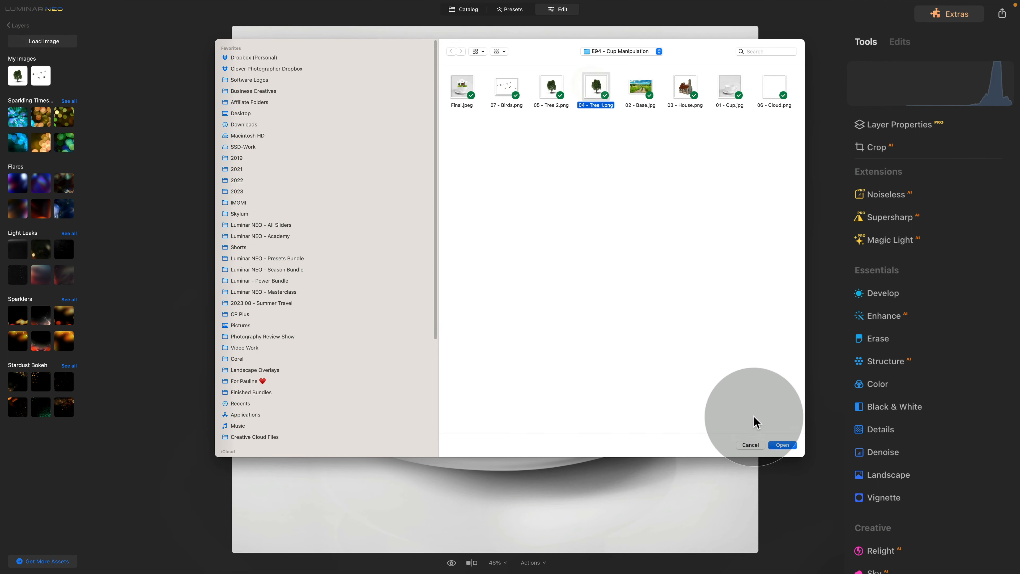
{"action": "left_click", "coordinate": [783, 446]}
Step: Load 02 - Base.jpg and 03 - House.png into the layer images
{"action": "left_click", "coordinate": [43, 41]}
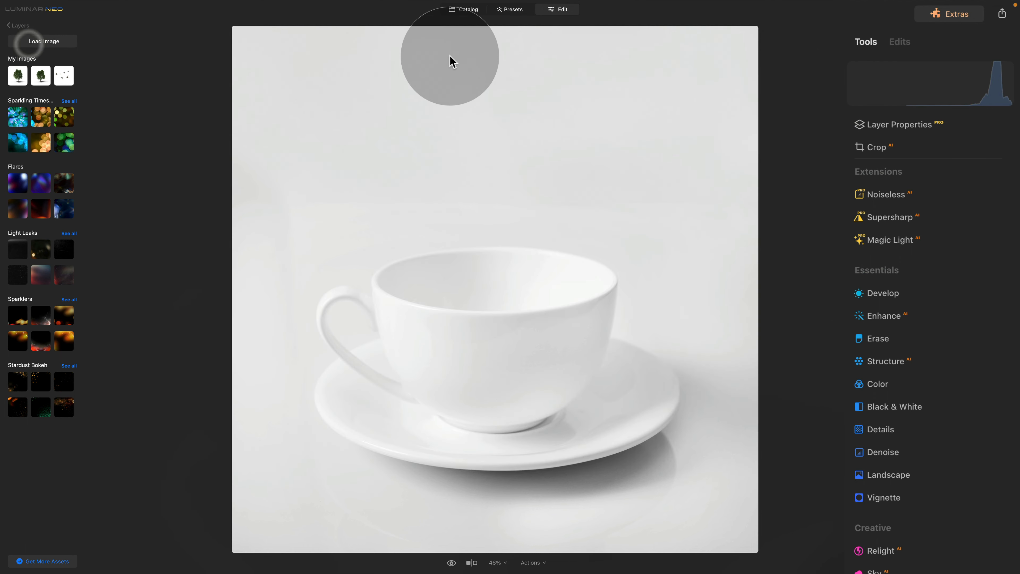
{"action": "left_click", "coordinate": [635, 89]}
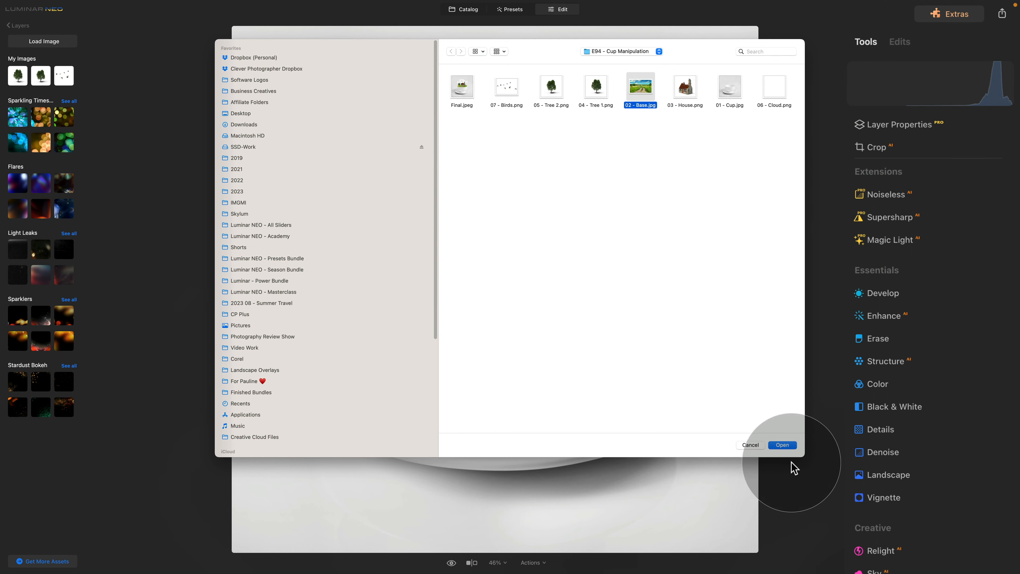
{"action": "left_click", "coordinate": [782, 445]}
{"action": "left_click", "coordinate": [32, 40]}
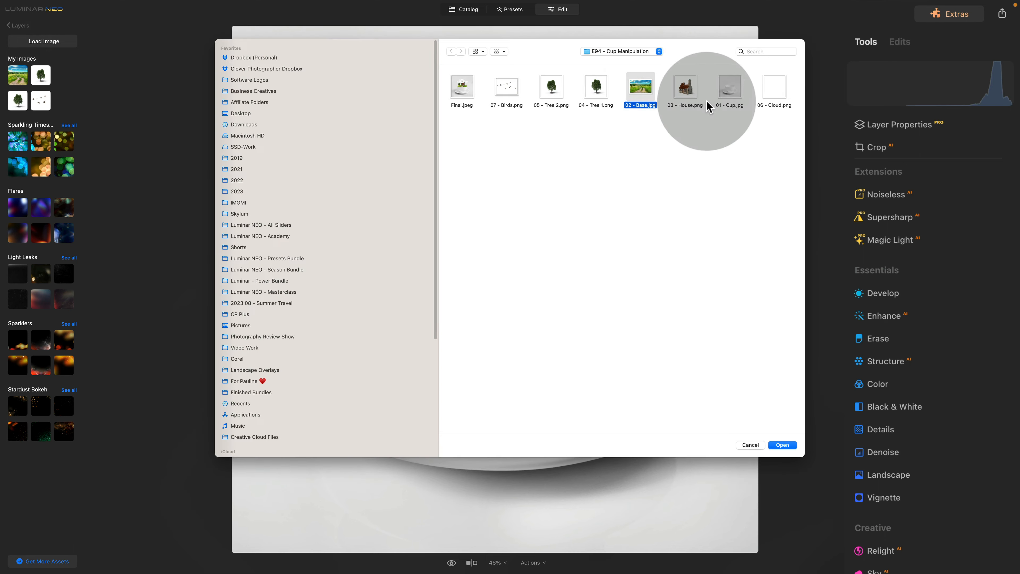
{"action": "left_click", "coordinate": [685, 107]}
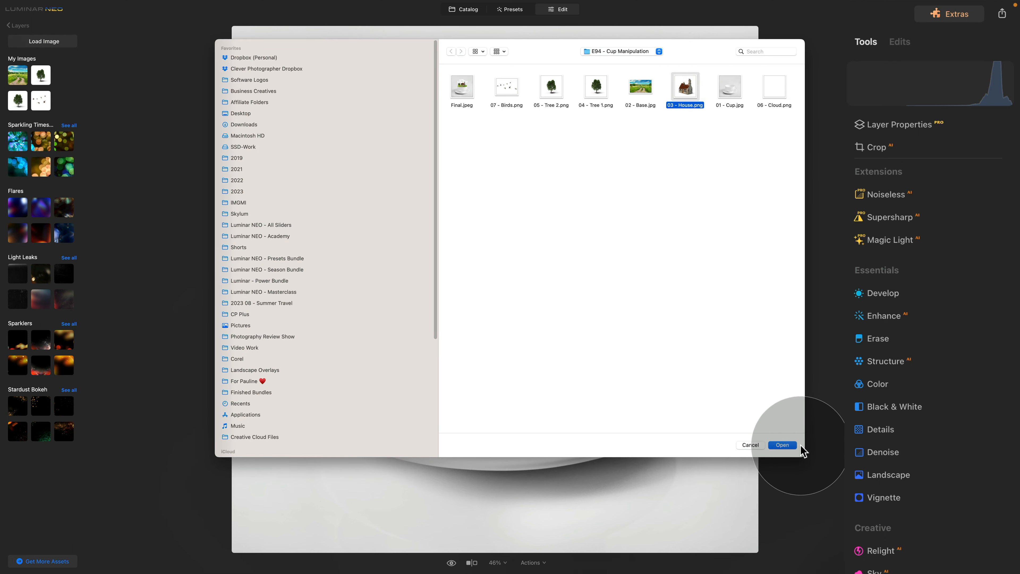
{"action": "left_click", "coordinate": [786, 445]}
Step: Load 06 - Cloud.png into the layer images
{"action": "left_click", "coordinate": [62, 41]}
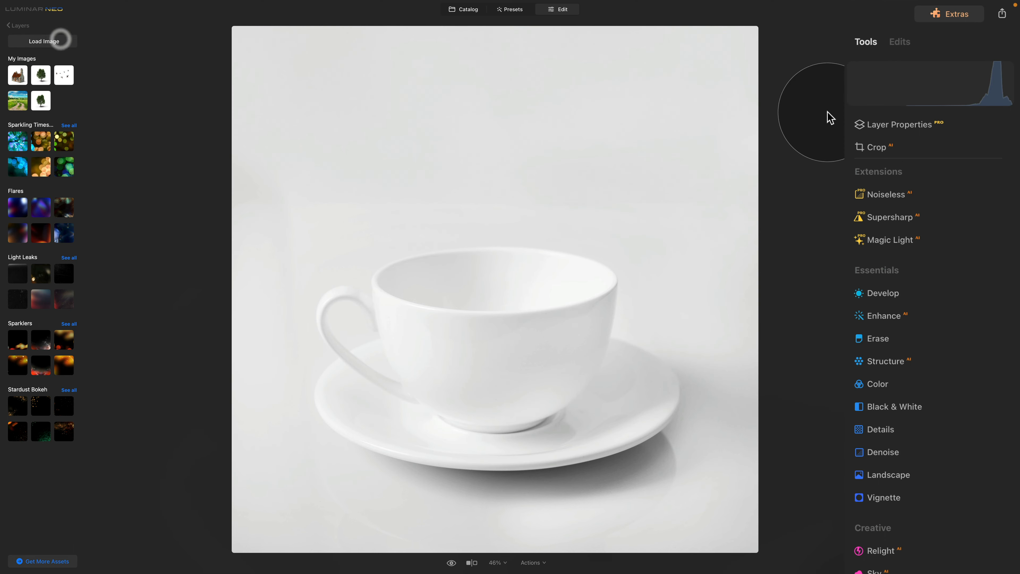
{"action": "left_click", "coordinate": [774, 89]}
{"action": "left_click", "coordinate": [782, 445]}
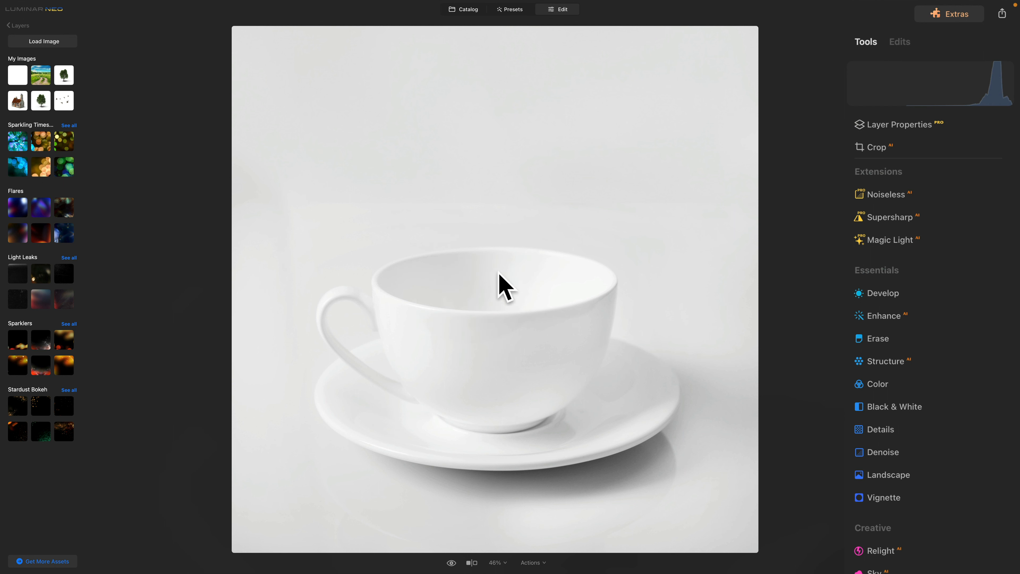
Step: Add the 02 - Base.jpg landscape as a layer above the cup and scale it down over the cup's opening
{"action": "left_click", "coordinate": [42, 76]}
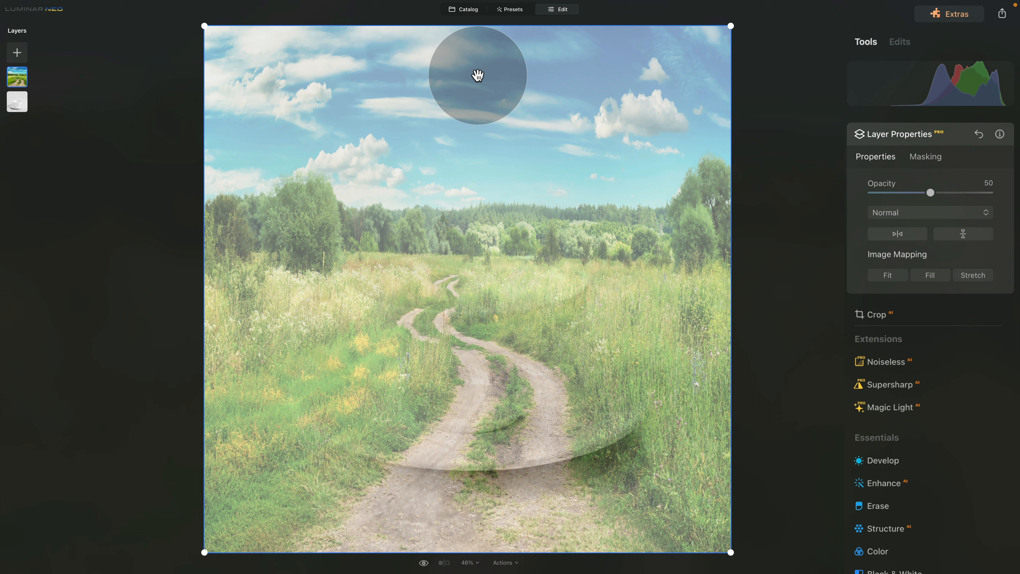
{"action": "left_click_drag", "start_coordinate": [487, 75], "coordinate": [465, 114]}
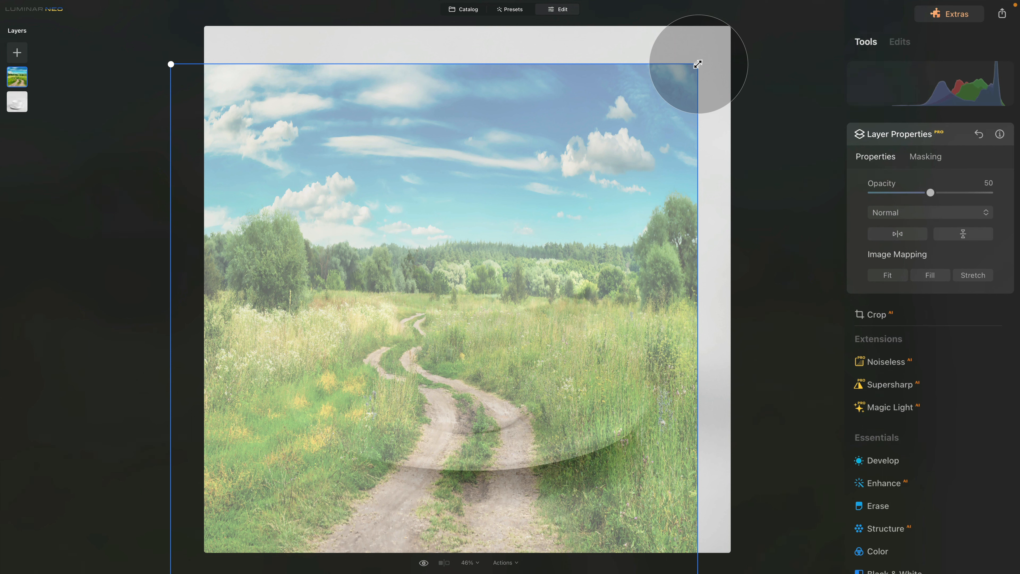
{"action": "left_click_drag", "start_coordinate": [699, 64], "coordinate": [344, 402]}
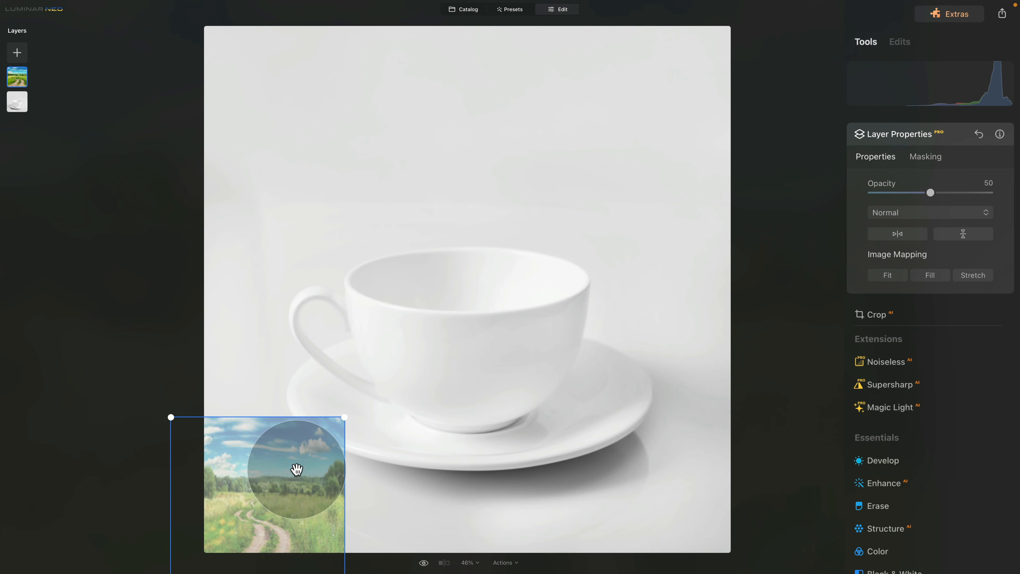
{"action": "left_click_drag", "start_coordinate": [297, 469], "coordinate": [493, 216]}
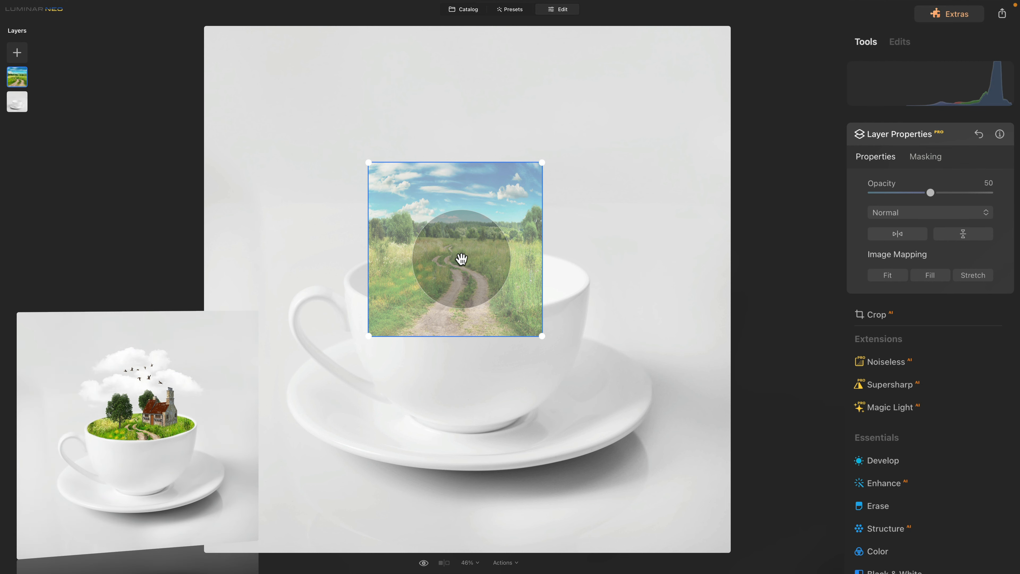
{"action": "left_click_drag", "start_coordinate": [461, 259], "coordinate": [501, 265]}
{"action": "left_click_drag", "start_coordinate": [407, 174], "coordinate": [350, 140]}
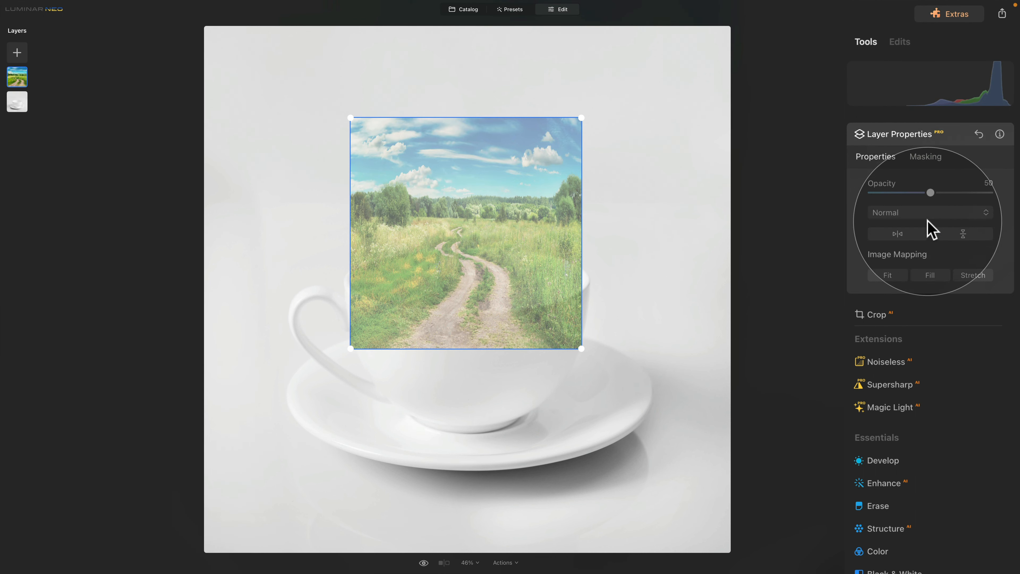
Step: Set the landscape layer's opacity to 39 and adjust its size and position so it spans the cup's rim
{"action": "left_click_drag", "start_coordinate": [930, 193], "coordinate": [916, 189]}
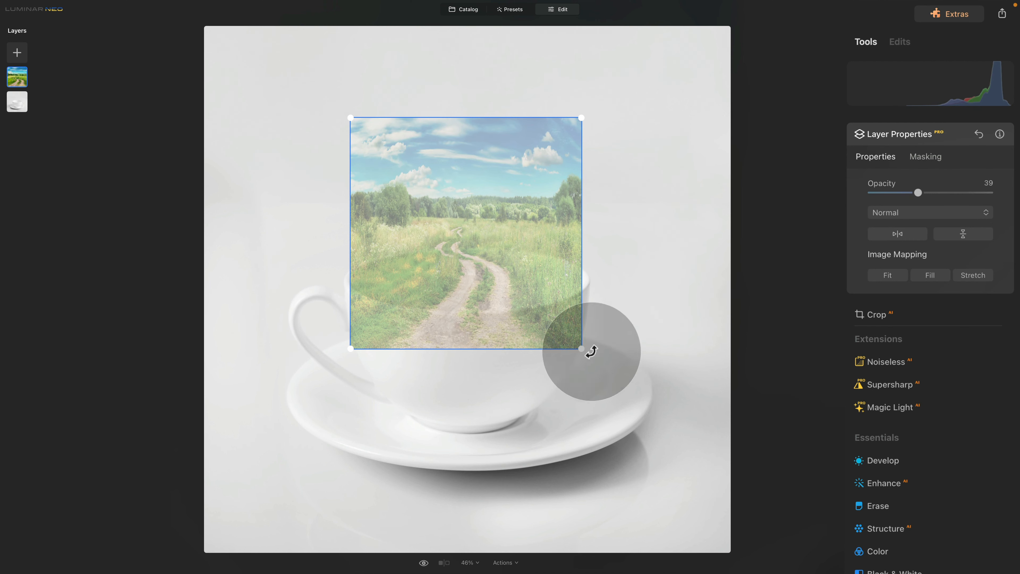
{"action": "left_click_drag", "start_coordinate": [582, 349], "coordinate": [585, 351]}
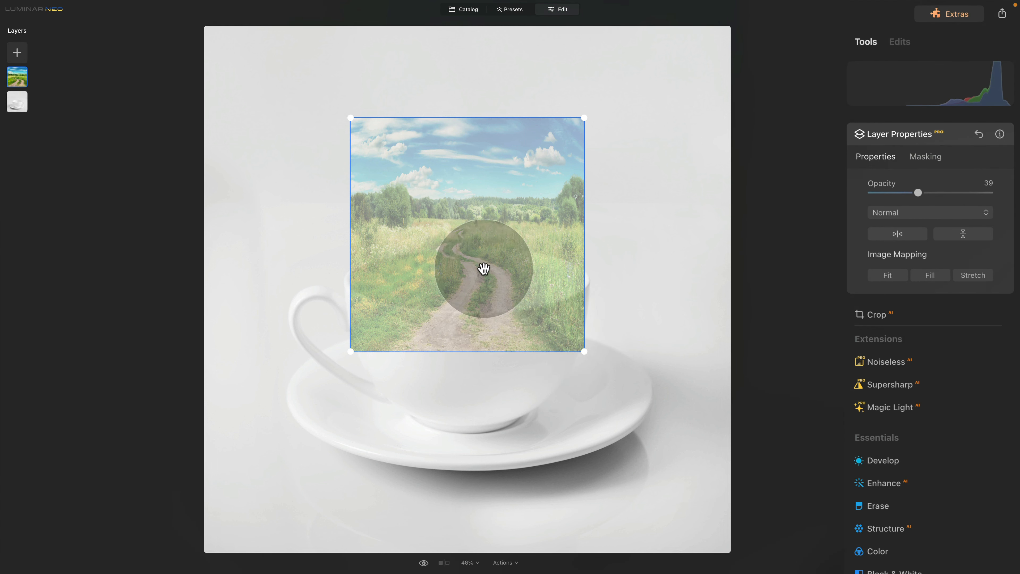
{"action": "left_click_drag", "start_coordinate": [481, 246], "coordinate": [470, 265]}
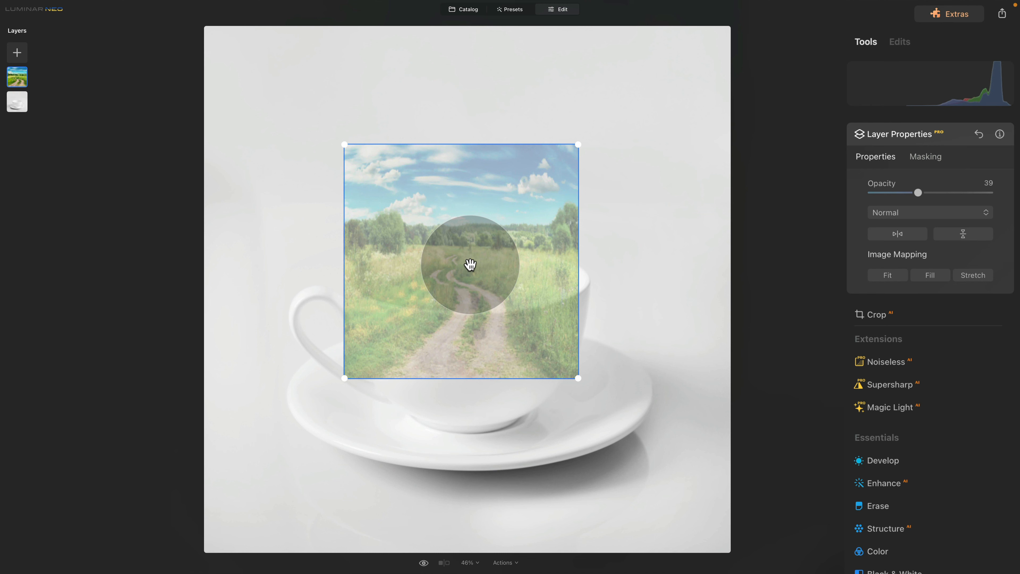
{"action": "left_click_drag", "start_coordinate": [578, 144], "coordinate": [578, 144]}
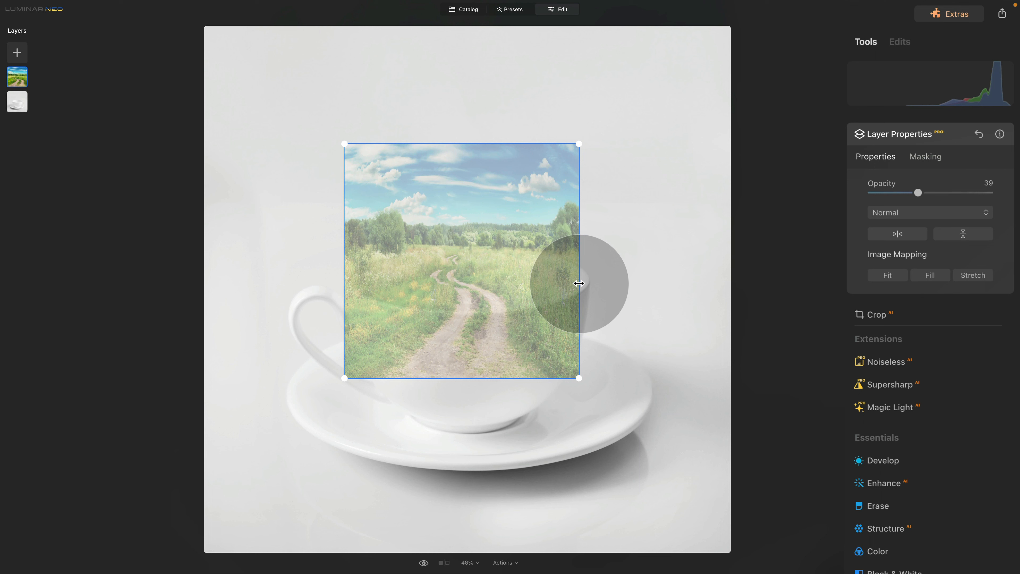
{"action": "left_click_drag", "start_coordinate": [579, 283], "coordinate": [584, 283]}
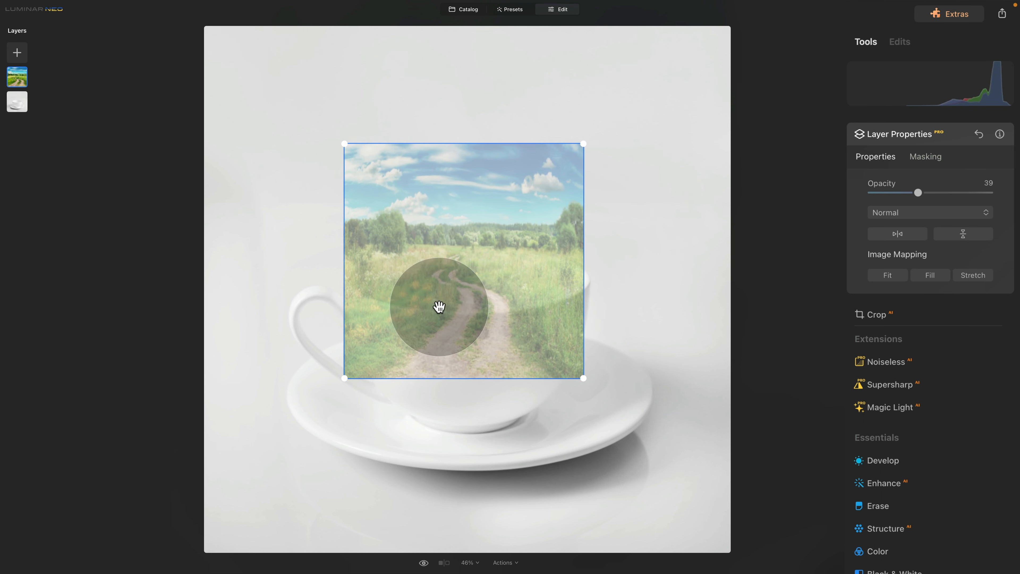
{"action": "left_click_drag", "start_coordinate": [411, 216], "coordinate": [405, 219]}
{"action": "left_click_drag", "start_coordinate": [578, 268], "coordinate": [584, 267]}
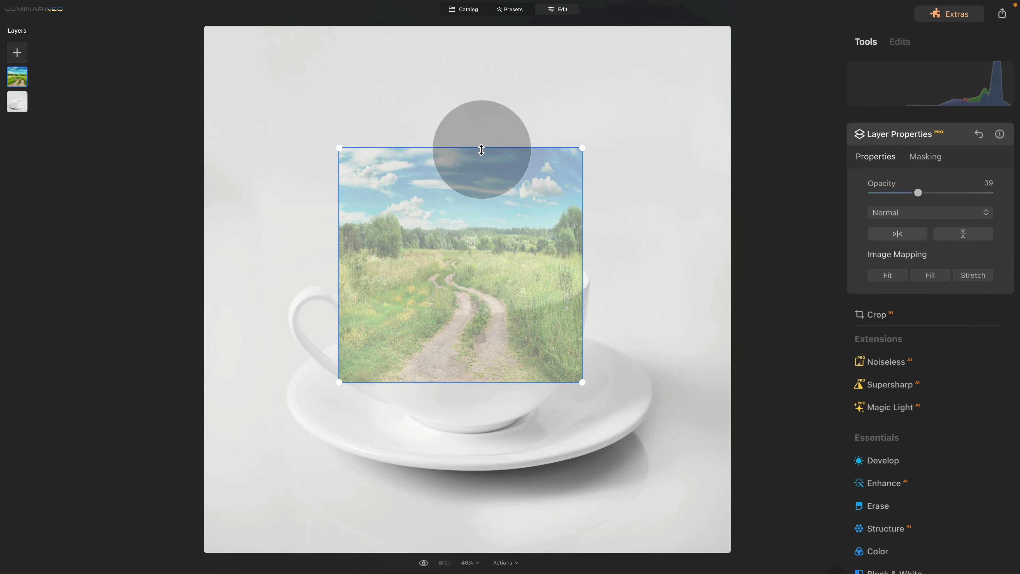
{"action": "left_click_drag", "start_coordinate": [481, 150], "coordinate": [481, 149]}
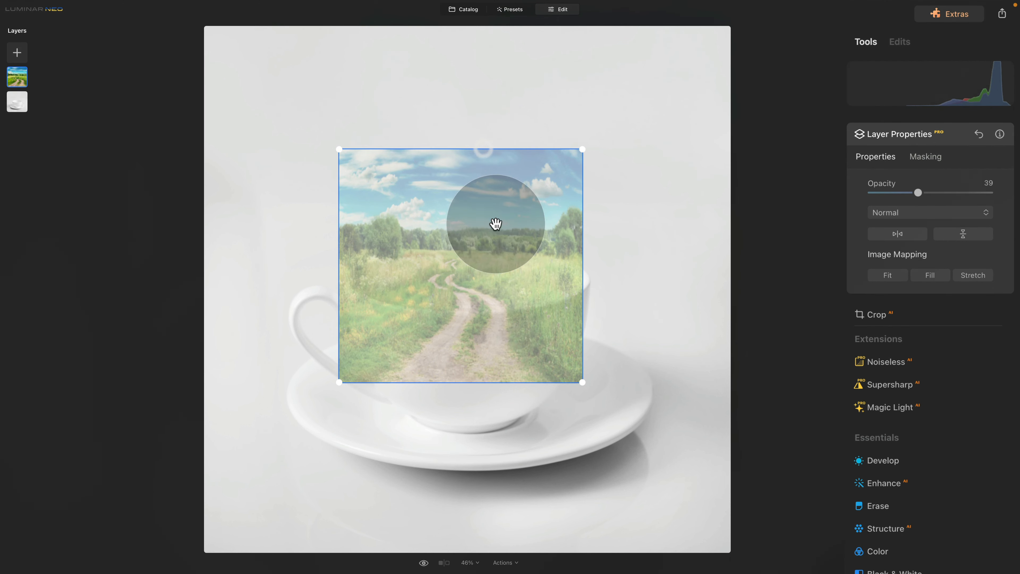
{"action": "left_click_drag", "start_coordinate": [497, 262], "coordinate": [500, 257]}
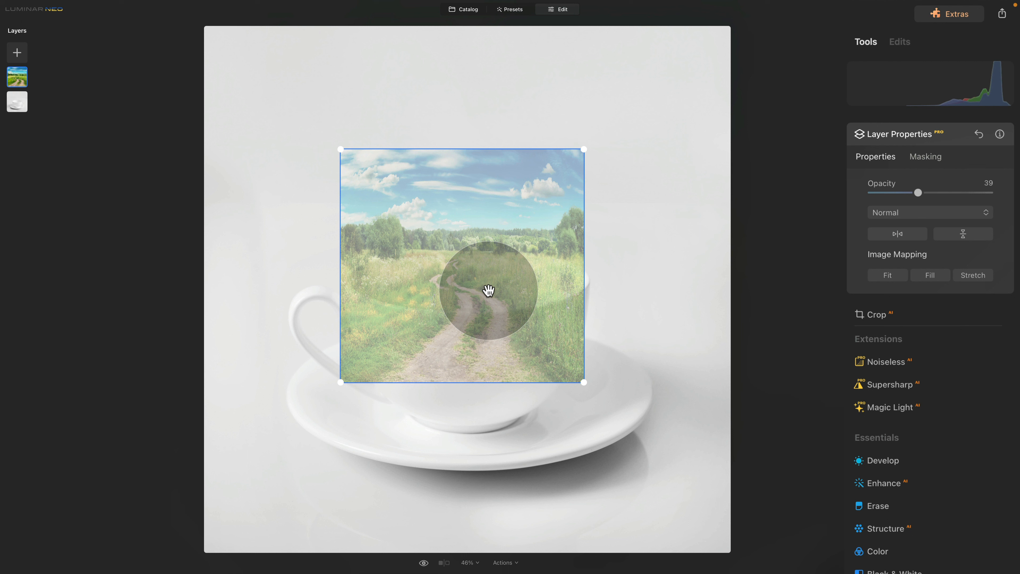
Step: Set up a painting mask brush for the landscape layer with size 107 and softness 20
{"action": "left_click", "coordinate": [924, 160]}
{"action": "left_click", "coordinate": [889, 184]}
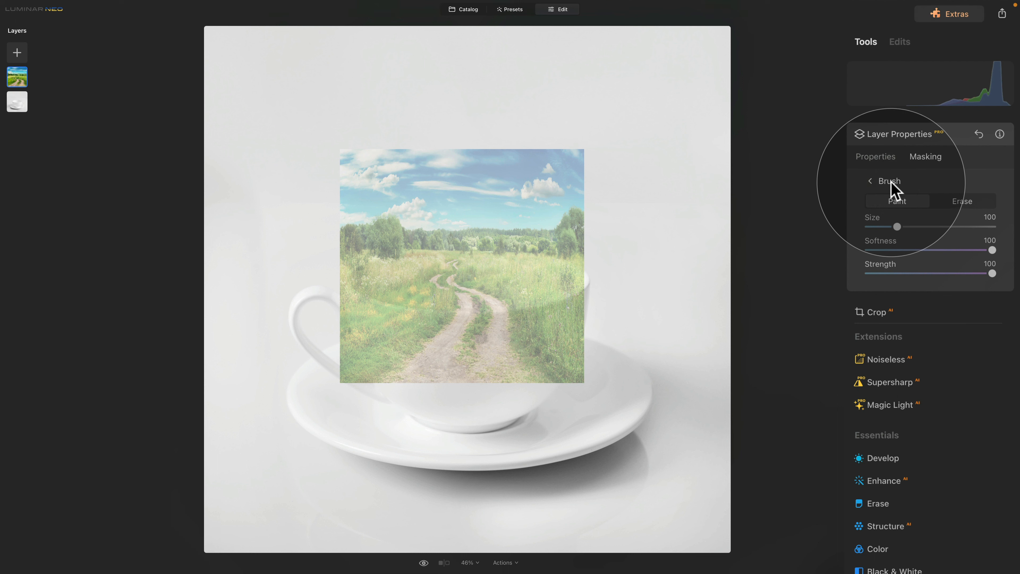
{"action": "left_click", "coordinate": [895, 198]}
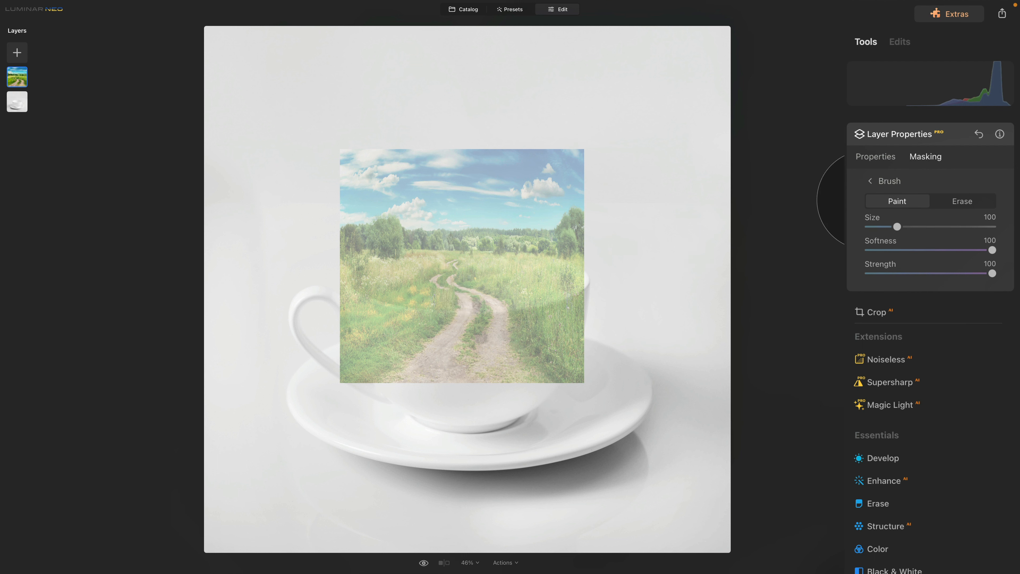
{"action": "left_click", "coordinate": [900, 226]}
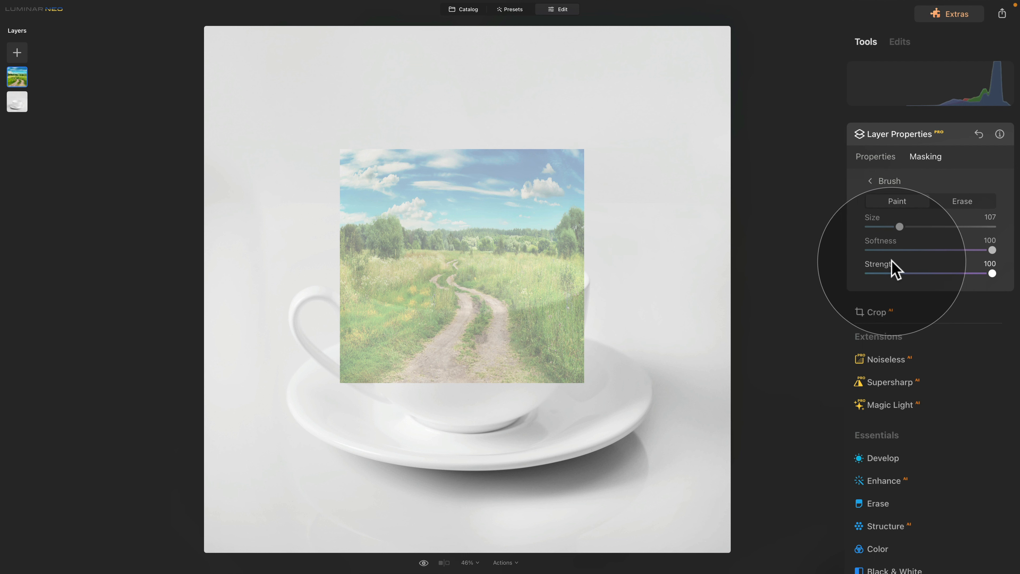
{"action": "left_click_drag", "start_coordinate": [993, 250], "coordinate": [894, 251]}
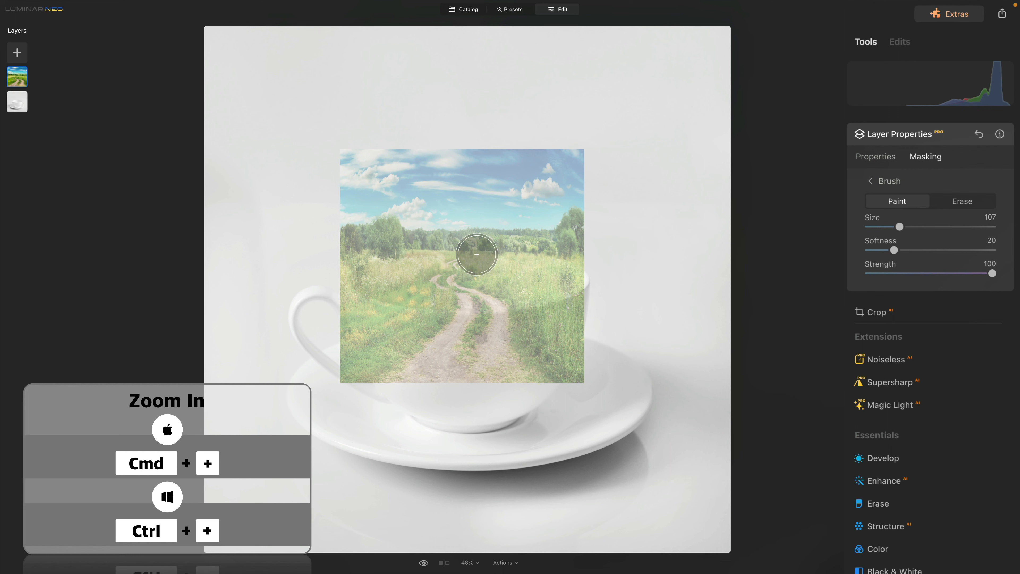
Step: Paint landscape spots and a straight stroke into the mask inside the cup, and erase the stroke's end
{"action": "key", "text": "super+plus"}
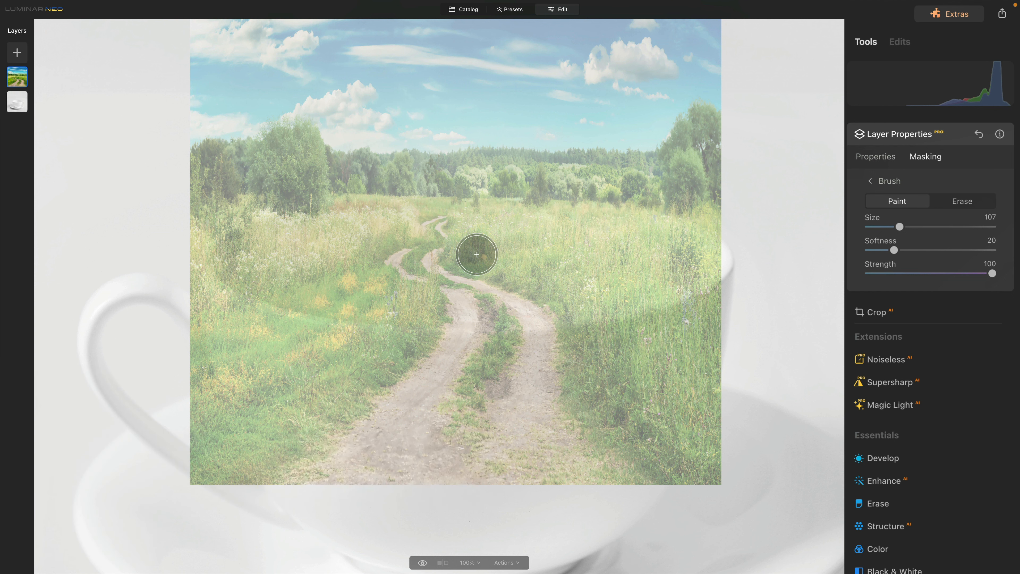
{"action": "left_click", "coordinate": [448, 263]}
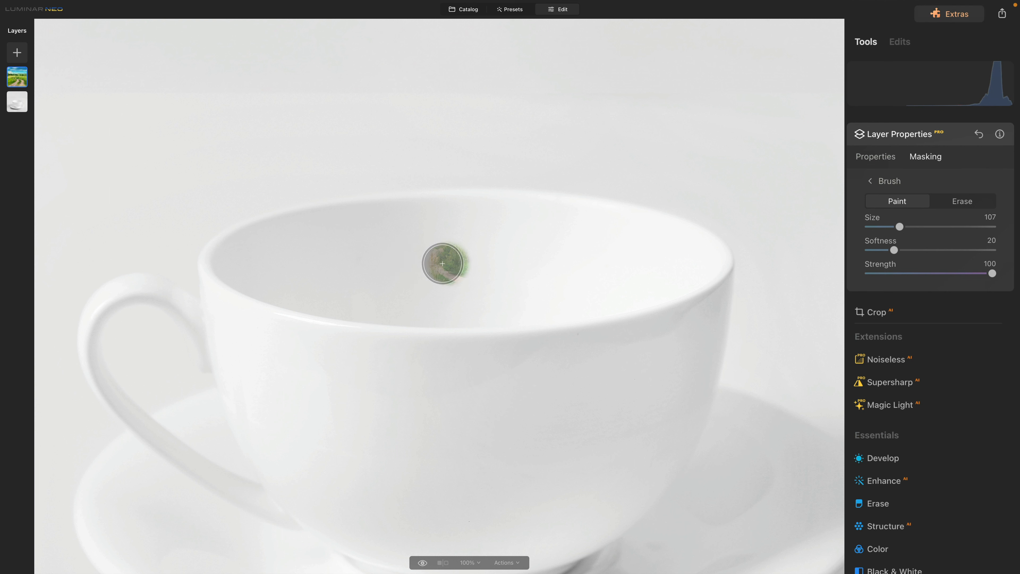
{"action": "left_click", "coordinate": [311, 261]}
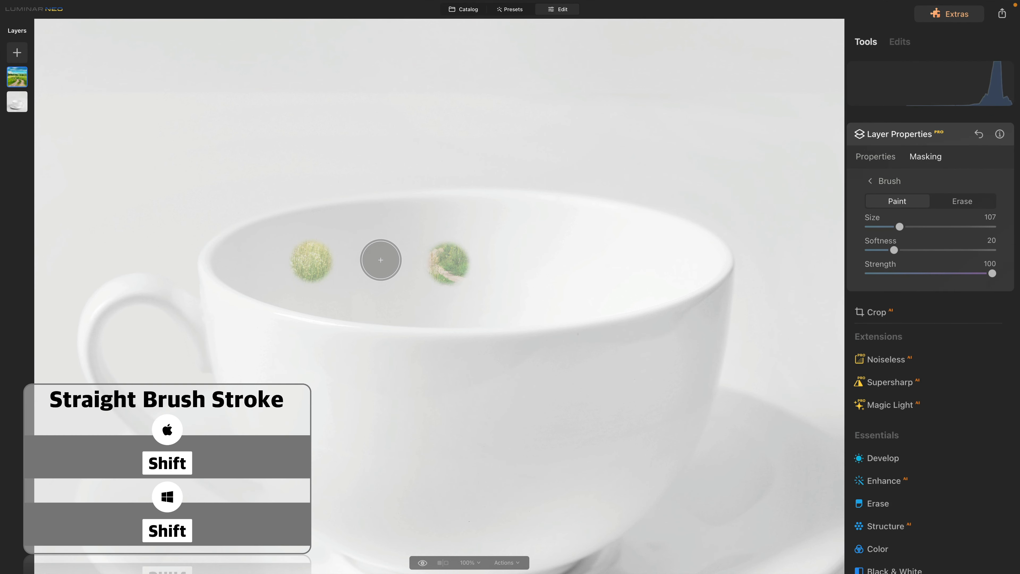
{"action": "left_click", "coordinate": [381, 260], "text": "shift"}
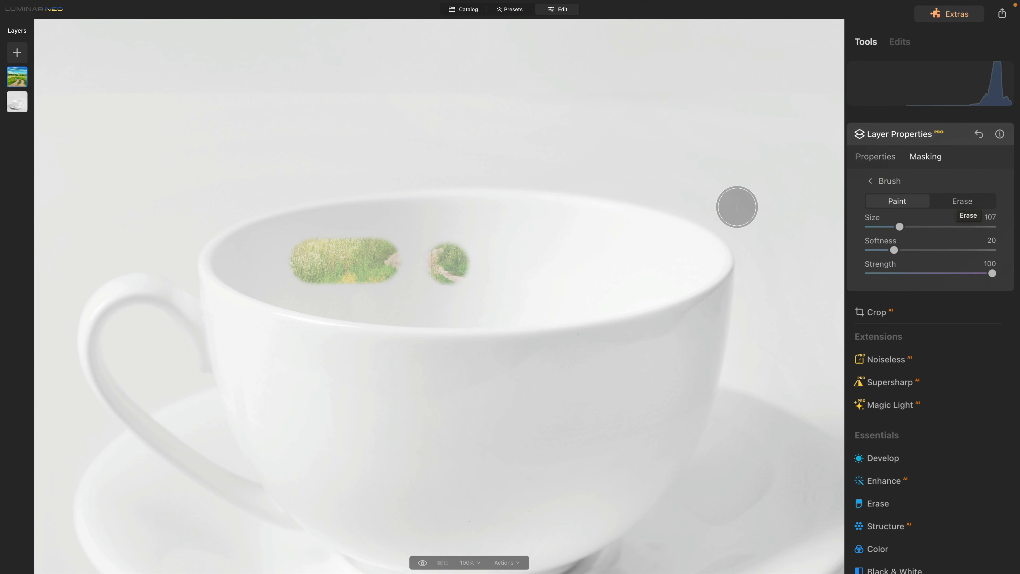
{"action": "key", "text": "x"}
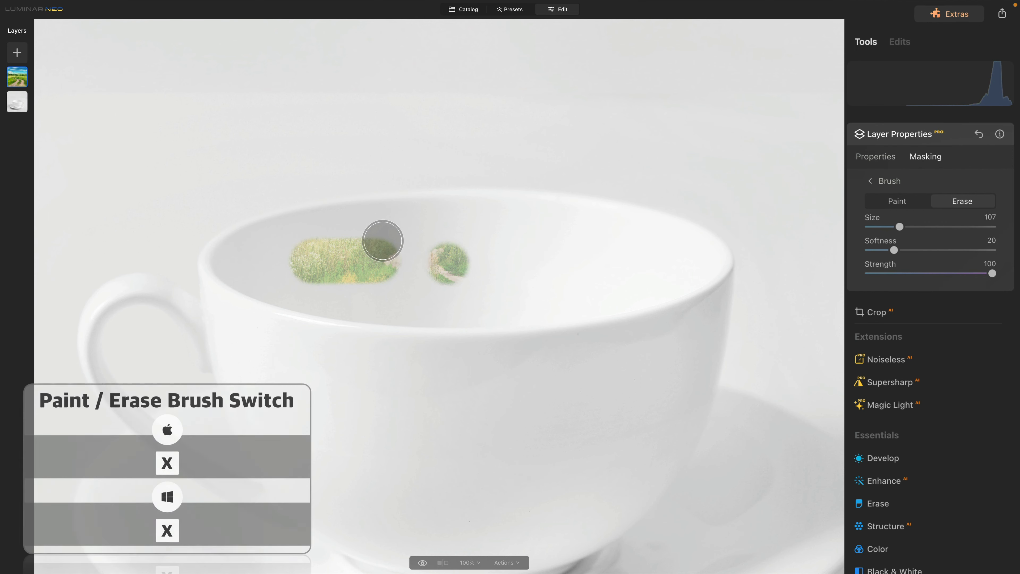
{"action": "left_click_drag", "start_coordinate": [380, 251], "coordinate": [385, 256]}
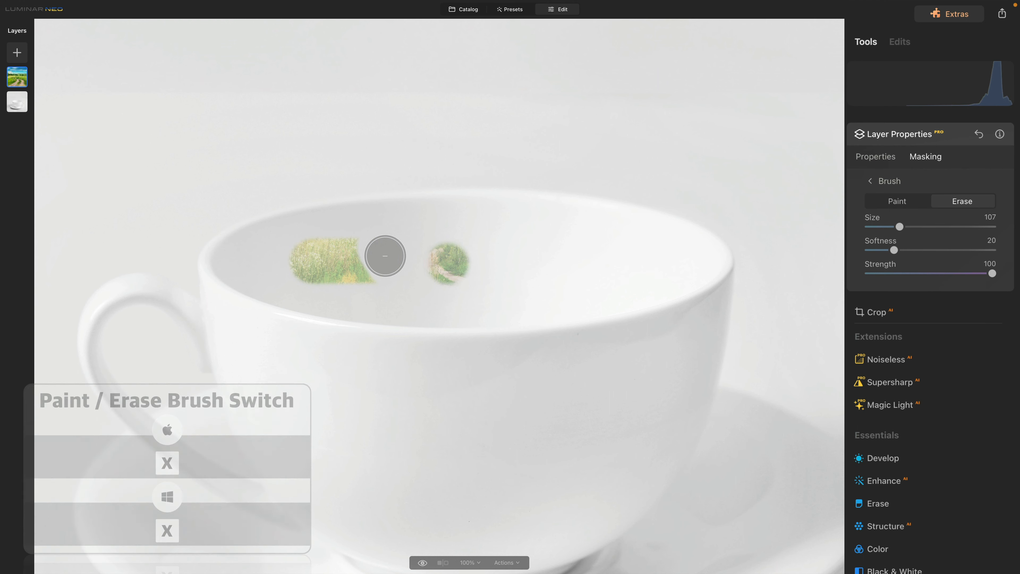
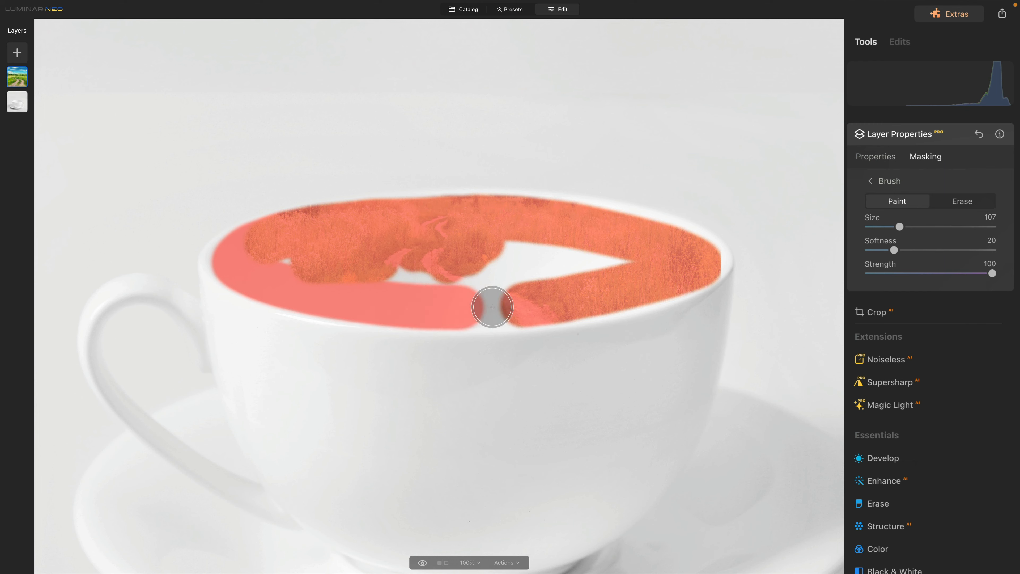
Step: Paint the rest of the cup's opening into the landscape mask and erase the overspill along the rim
{"action": "mouse_move", "coordinate": [507, 257]}
{"action": "left_mouse_down"}
{"action": "mouse_move", "coordinate": [535, 251]}
{"action": "mouse_move", "coordinate": [597, 300]}
{"action": "left_mouse_up"}
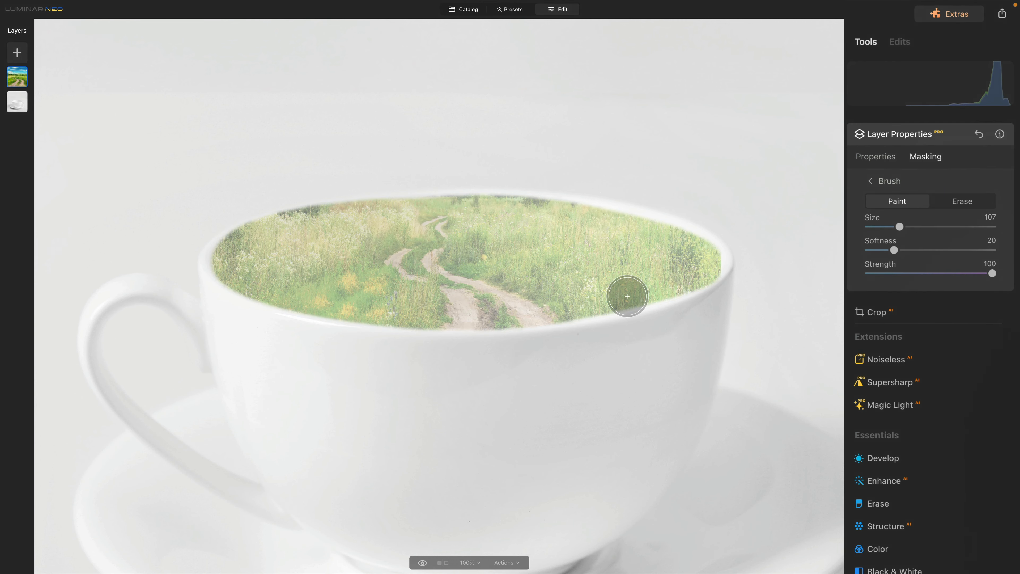
{"action": "key", "text": "x"}
{"action": "mouse_move", "coordinate": [728, 233]}
{"action": "left_mouse_down"}
{"action": "mouse_move", "coordinate": [741, 284]}
{"action": "mouse_move", "coordinate": [725, 297]}
{"action": "left_mouse_up"}
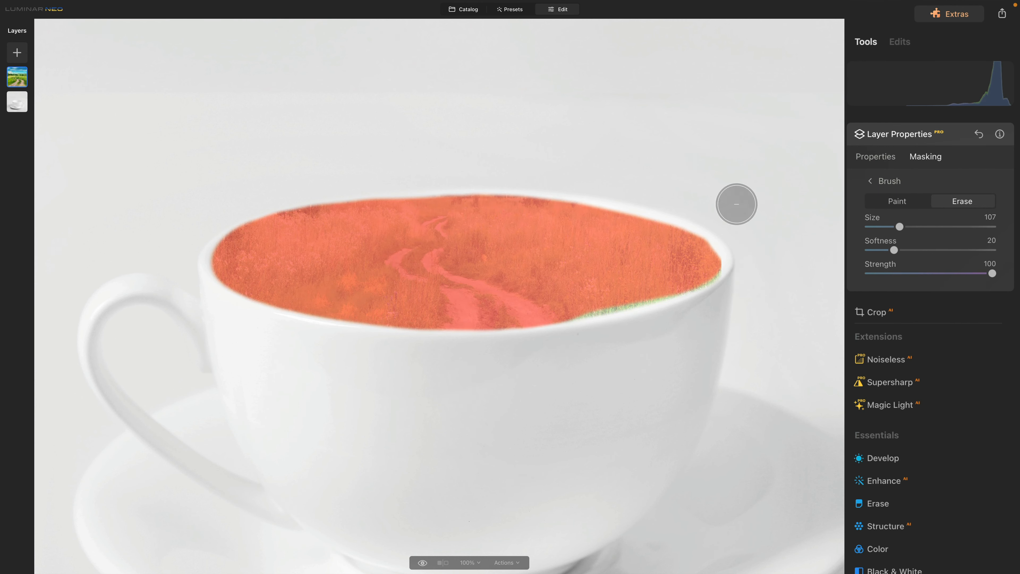
{"action": "key", "text": "x"}
{"action": "key", "text": "x"}
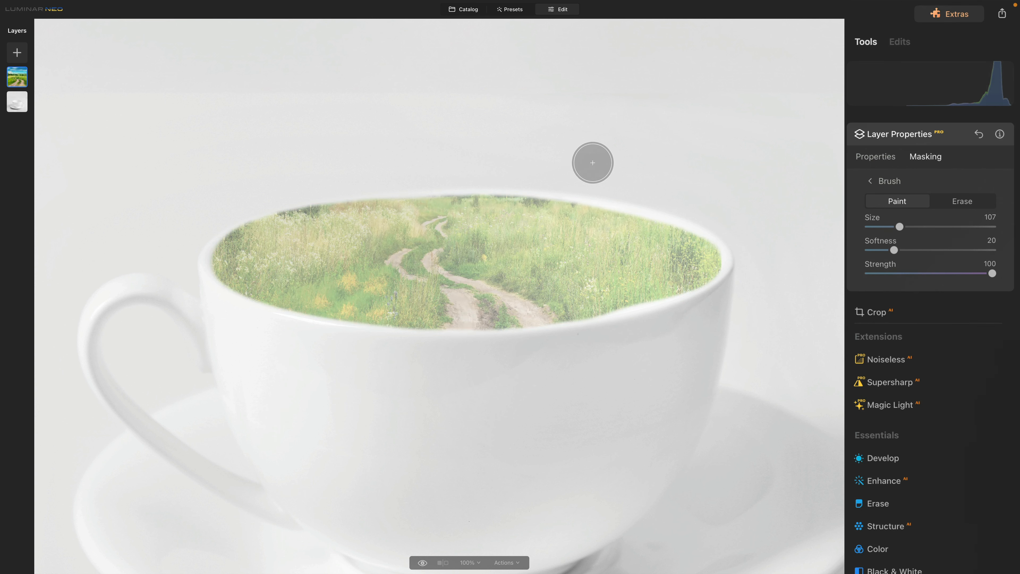
{"action": "mouse_move", "coordinate": [572, 176]}
{"action": "left_mouse_down"}
{"action": "mouse_move", "coordinate": [352, 178]}
{"action": "mouse_move", "coordinate": [241, 194]}
{"action": "left_mouse_up"}
{"action": "key", "text": "x"}
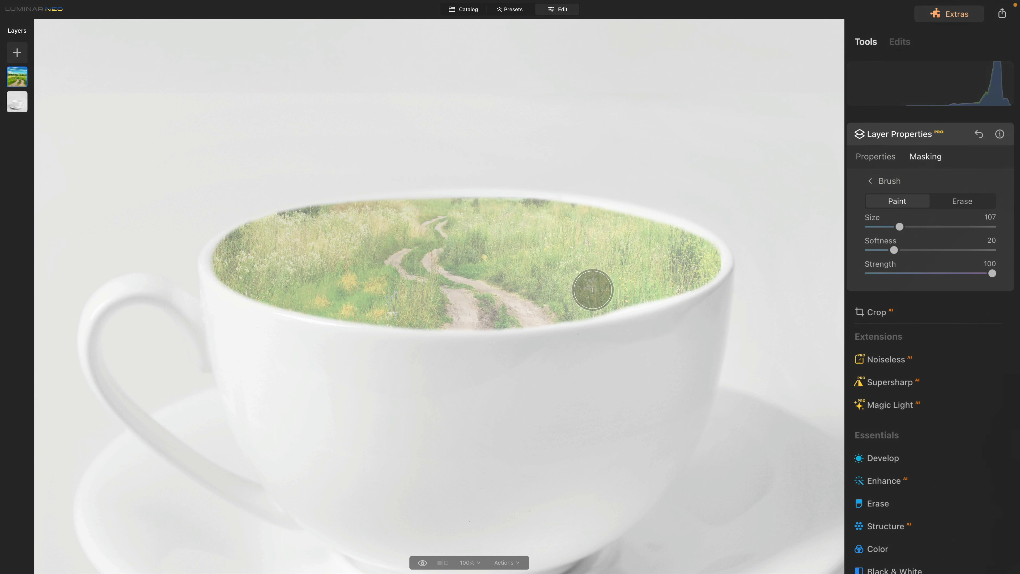
{"action": "key", "text": "x"}
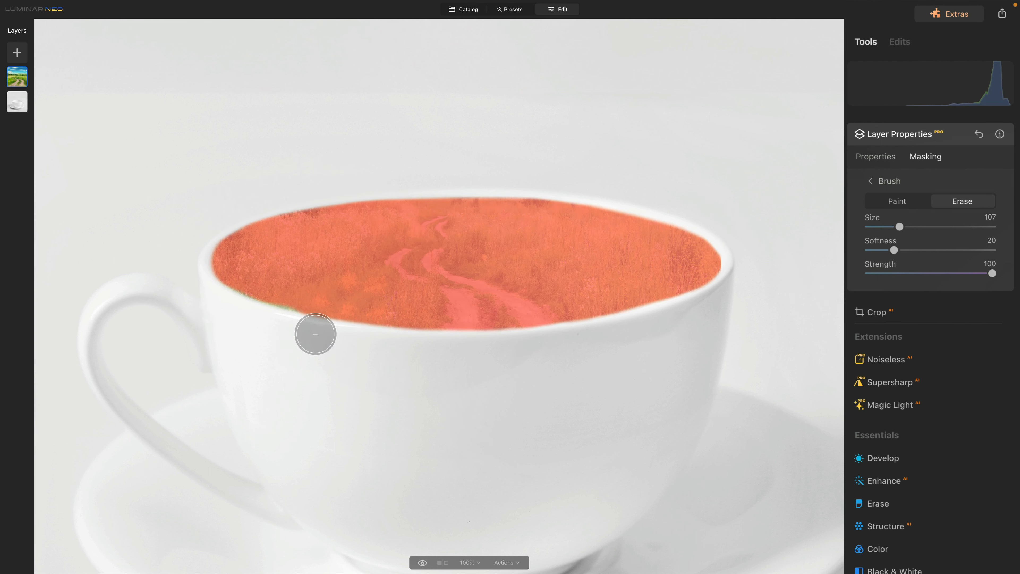
{"action": "key", "text": "x"}
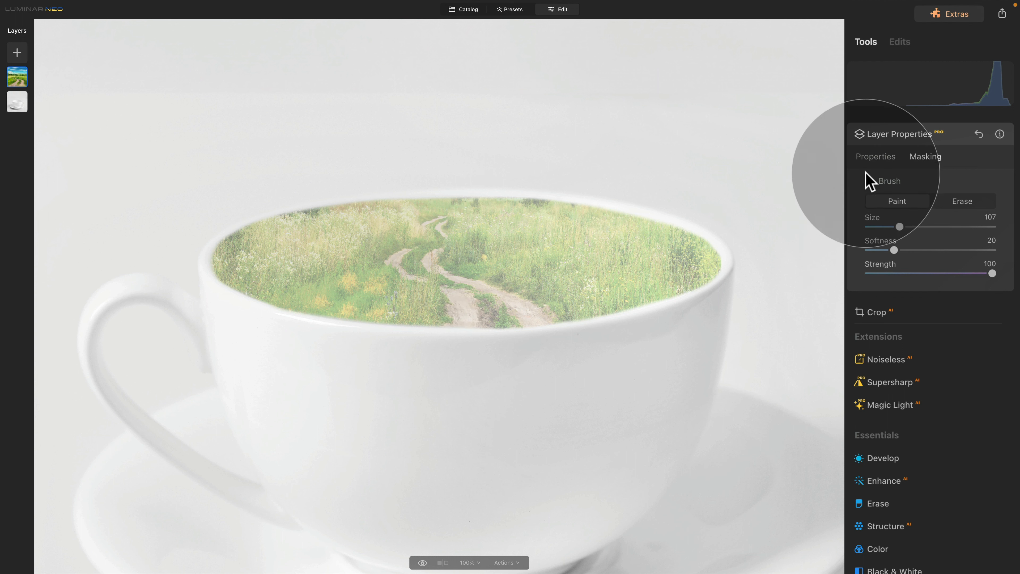
Step: Raise the landscape layer's opacity to 100 and clean its mask edge along the cup's front rim with an erasing brush of softness 20
{"action": "left_click", "coordinate": [886, 156]}
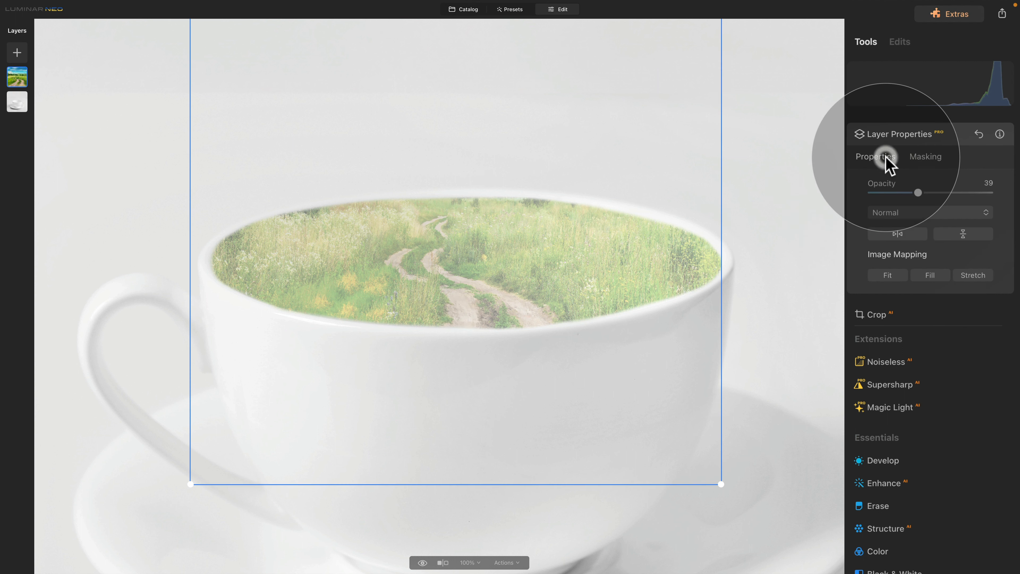
{"action": "left_click_drag", "start_coordinate": [919, 193], "coordinate": [1004, 198]}
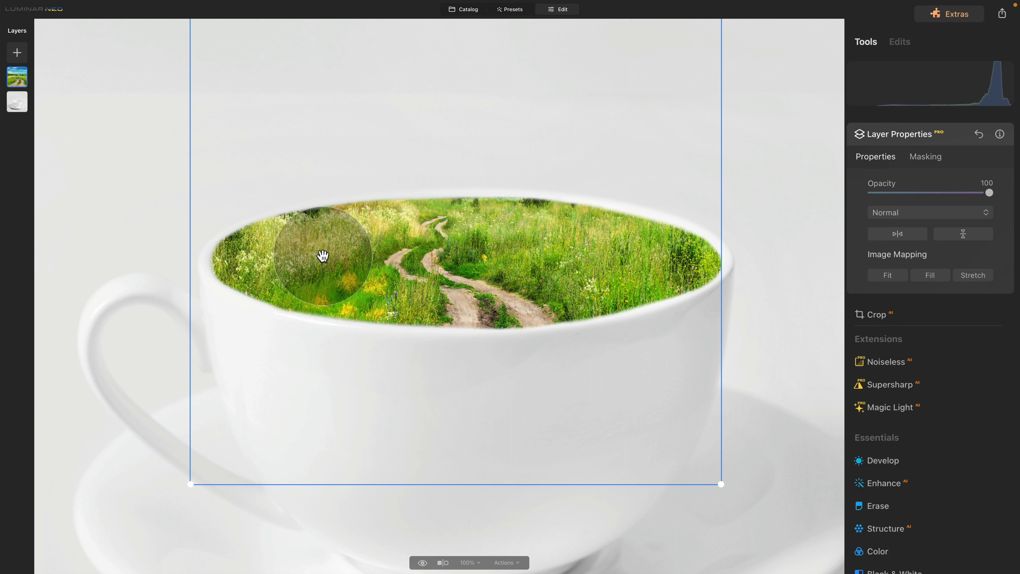
{"action": "left_click", "coordinate": [926, 156]}
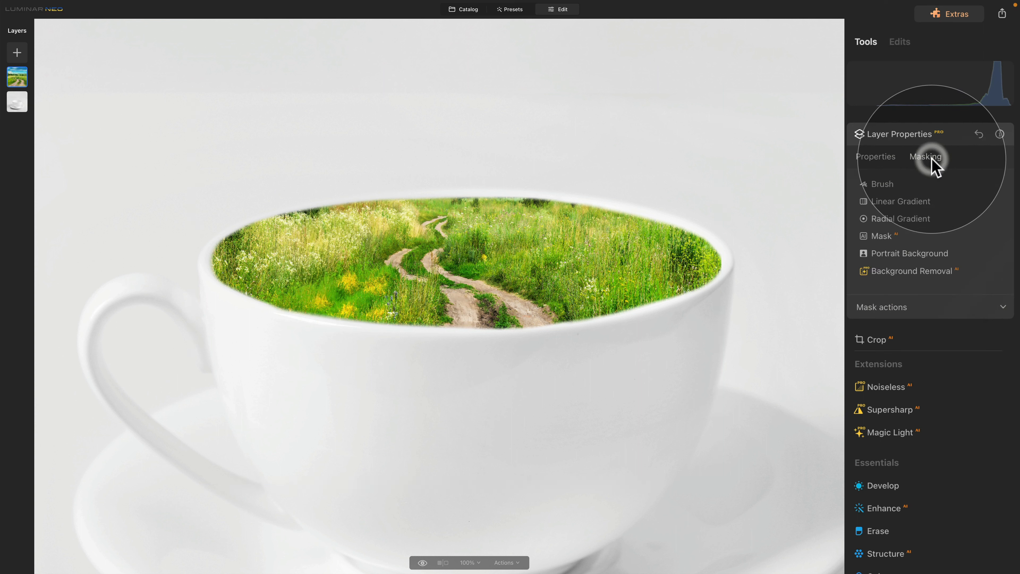
{"action": "left_click", "coordinate": [890, 184]}
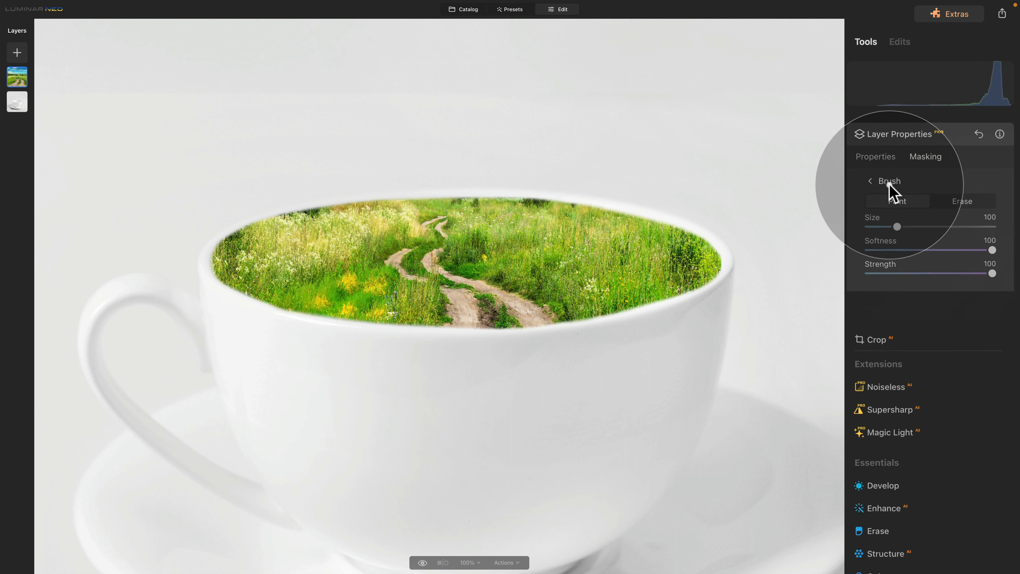
{"action": "left_click", "coordinate": [891, 250]}
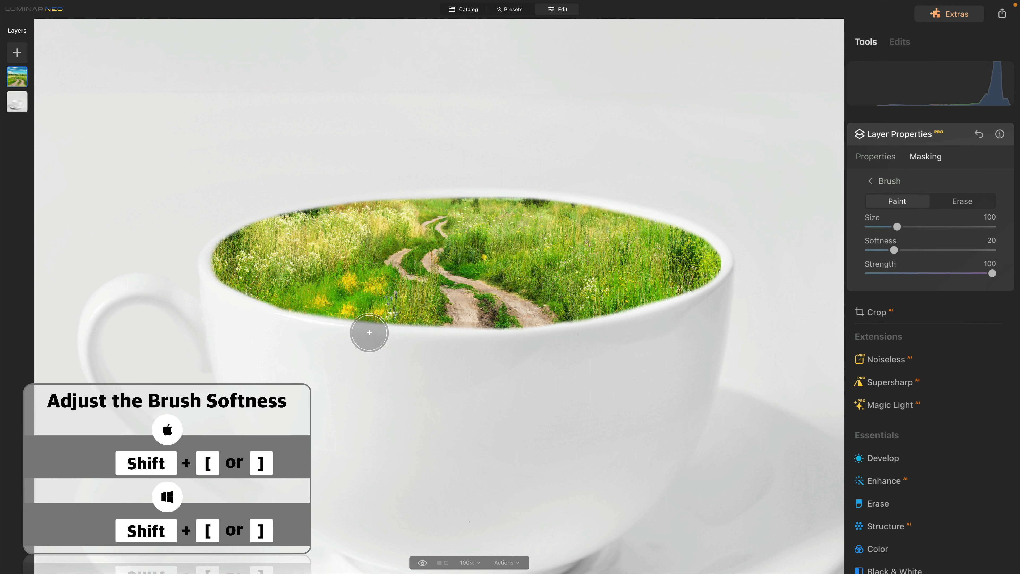
{"action": "left_click", "coordinate": [977, 199]}
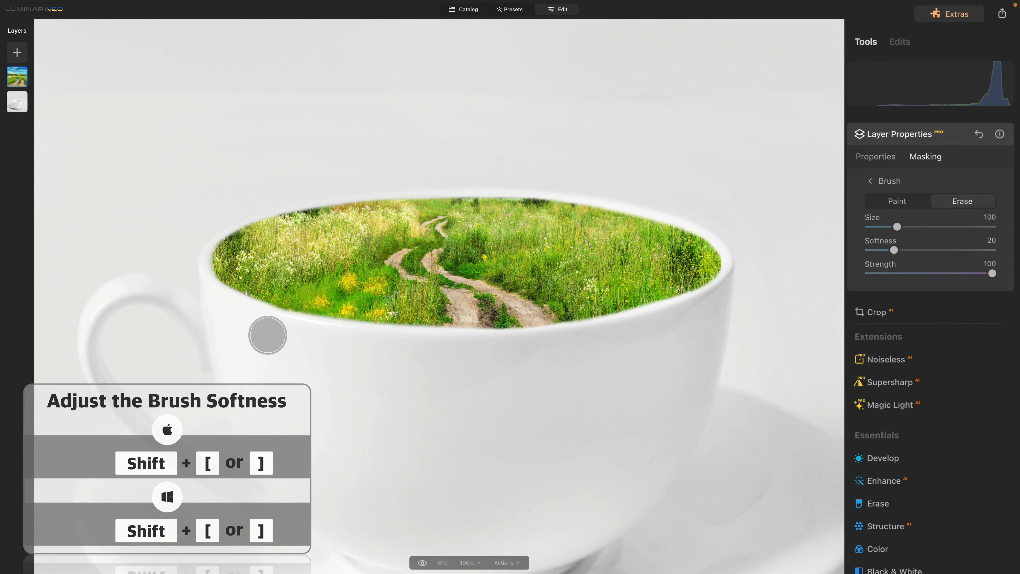
{"action": "left_click_drag", "start_coordinate": [264, 329], "coordinate": [278, 329]}
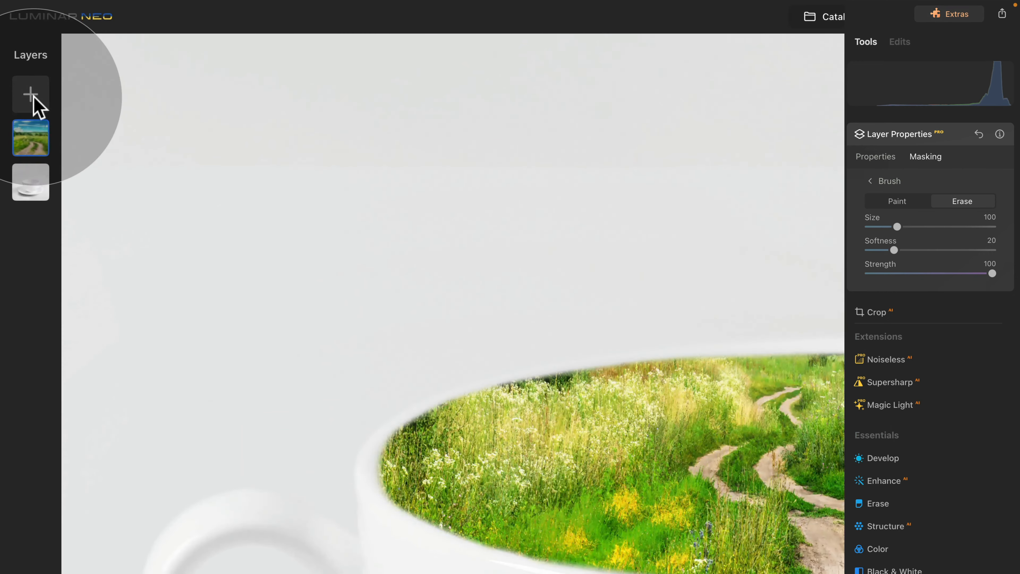
Step: Add the 03 - House.png image as a layer, scale it down and place it on the grass beside the path
{"action": "left_click", "coordinate": [32, 96]}
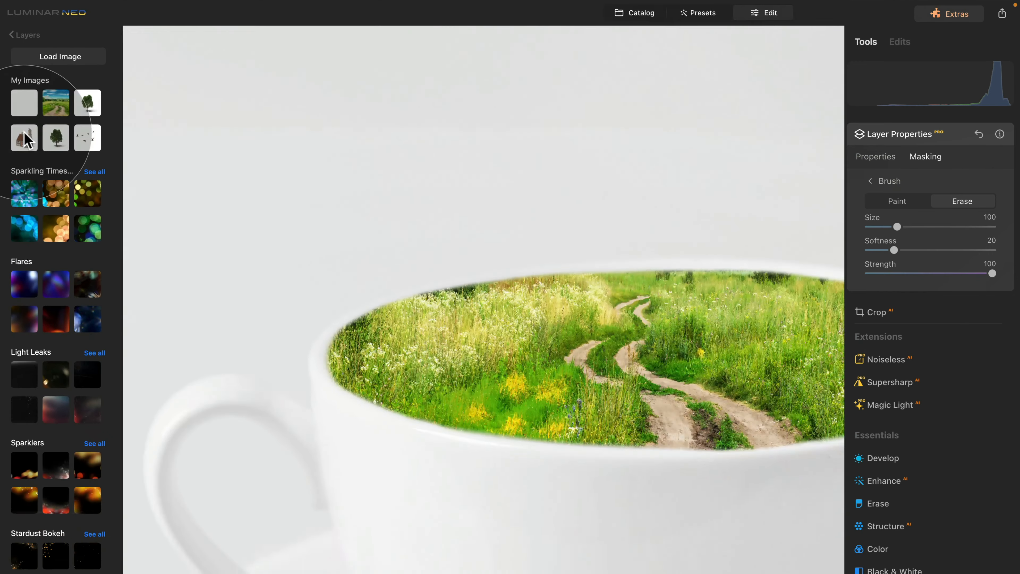
{"action": "left_click", "coordinate": [31, 177]}
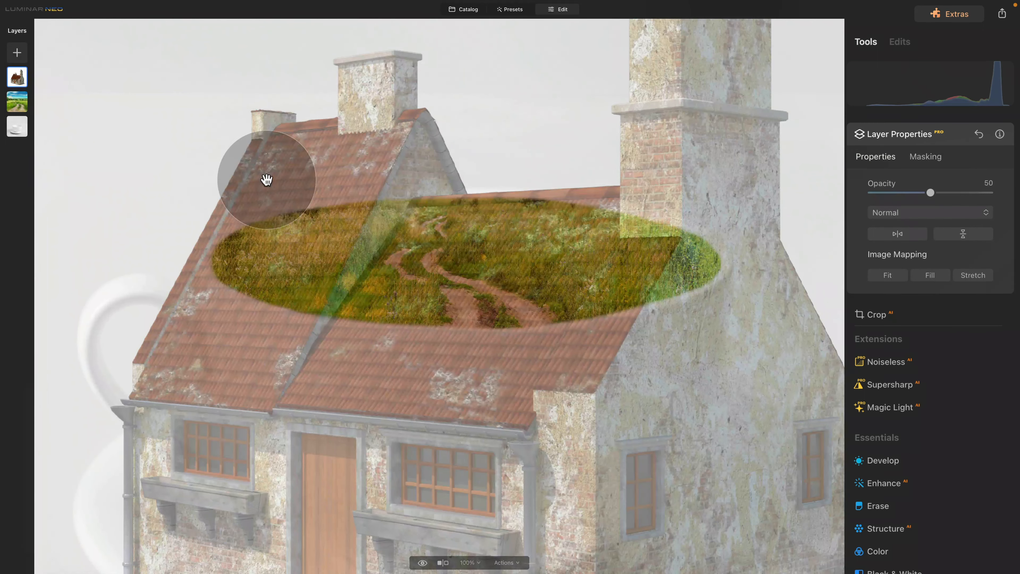
{"action": "key", "text": "super+0"}
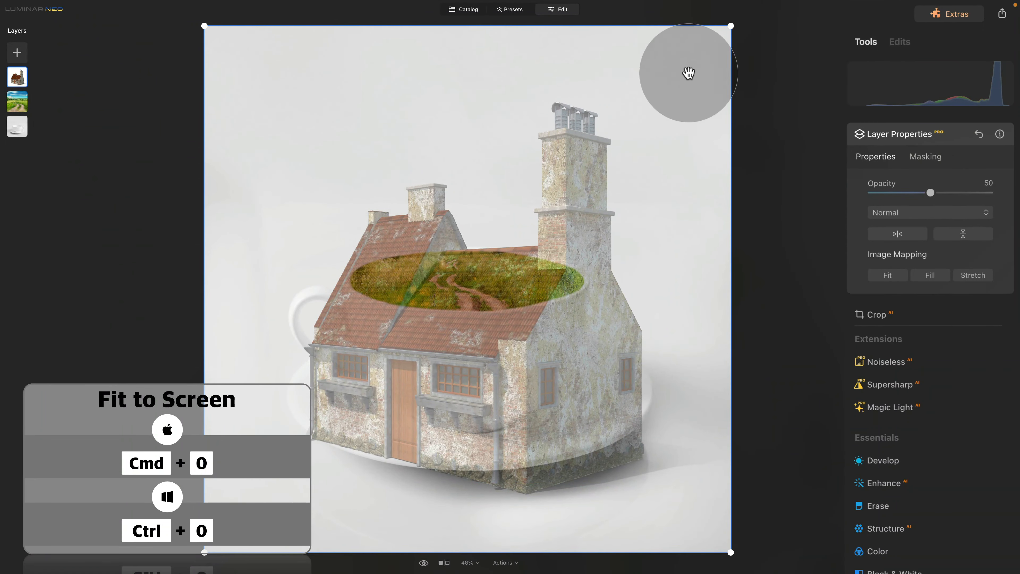
{"action": "left_click_drag", "start_coordinate": [731, 26], "coordinate": [326, 376]}
{"action": "left_click_drag", "start_coordinate": [292, 513], "coordinate": [537, 259]}
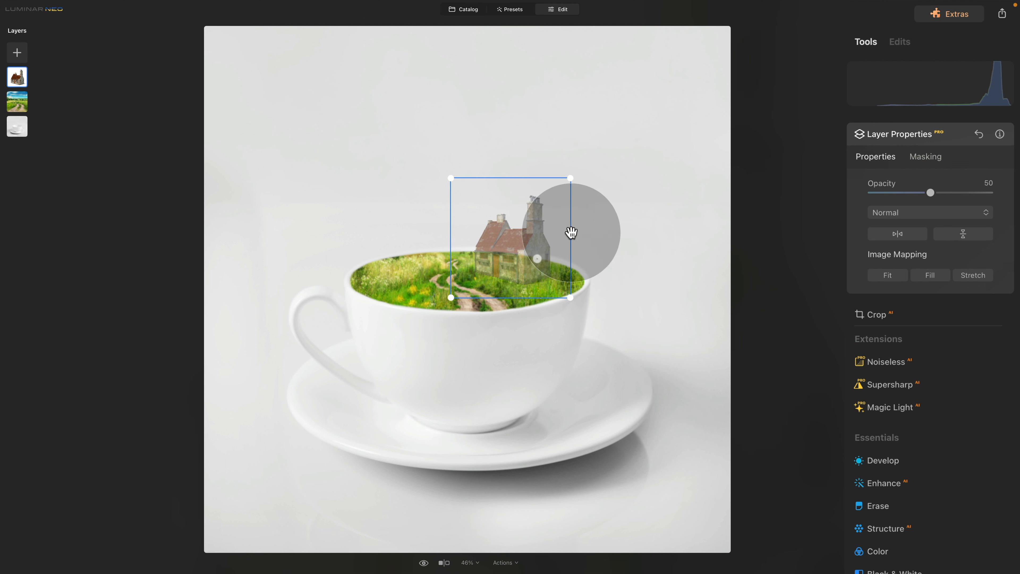
{"action": "left_click_drag", "start_coordinate": [571, 173], "coordinate": [575, 170]}
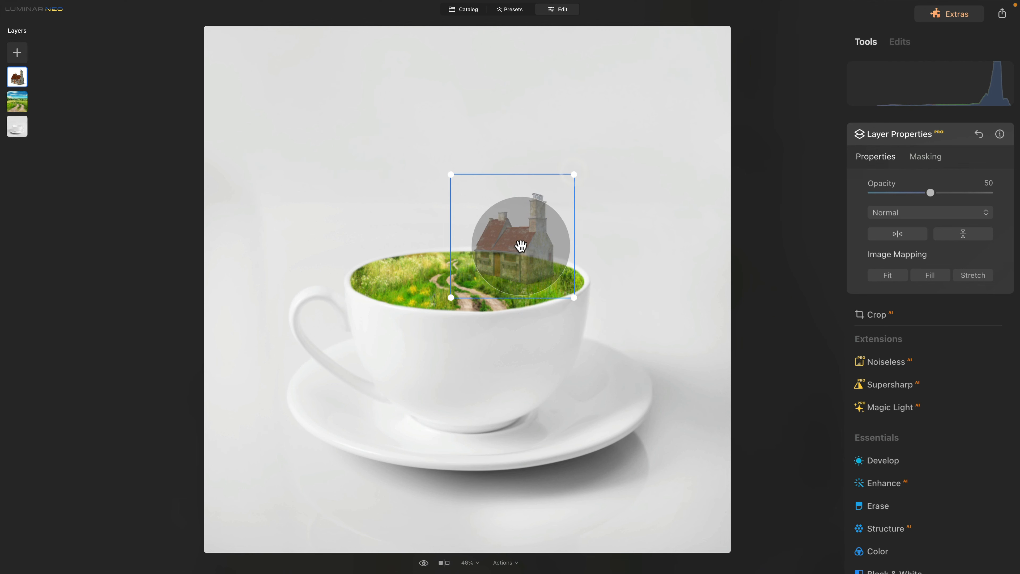
{"action": "left_click_drag", "start_coordinate": [520, 245], "coordinate": [515, 247]}
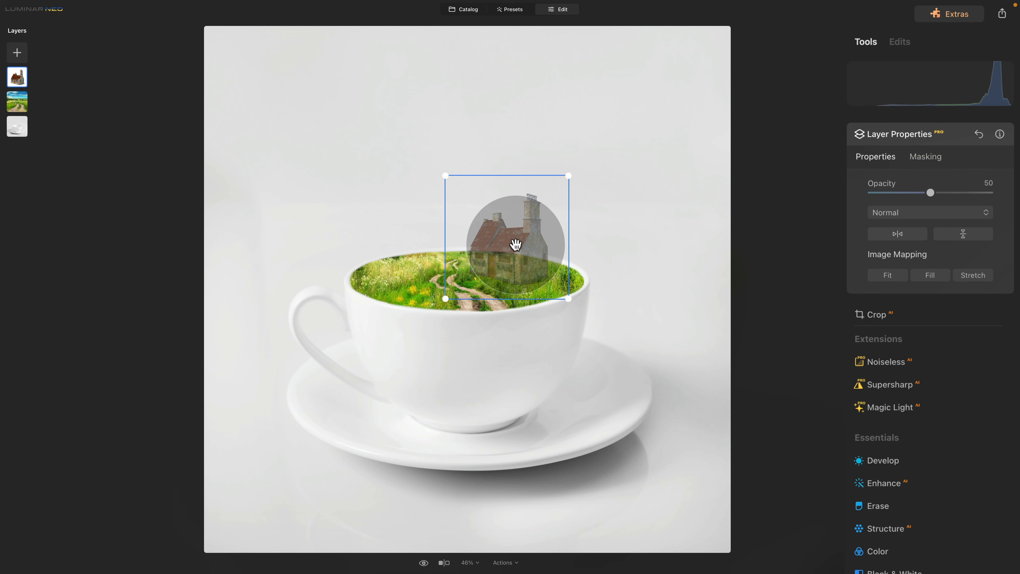
Step: Fine-tune the house layer's size and position so it sits on the grass within the cup's rim, just right of the path
{"action": "key", "text": "super+equal"}
{"action": "key", "text": "super+equal"}
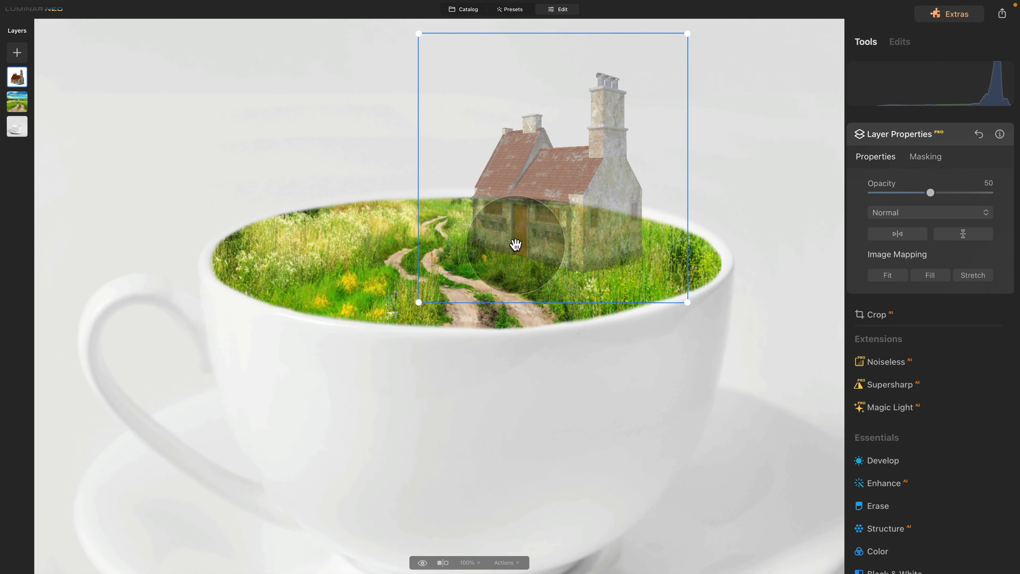
{"action": "left_click_drag", "start_coordinate": [507, 152], "coordinate": [513, 193]}
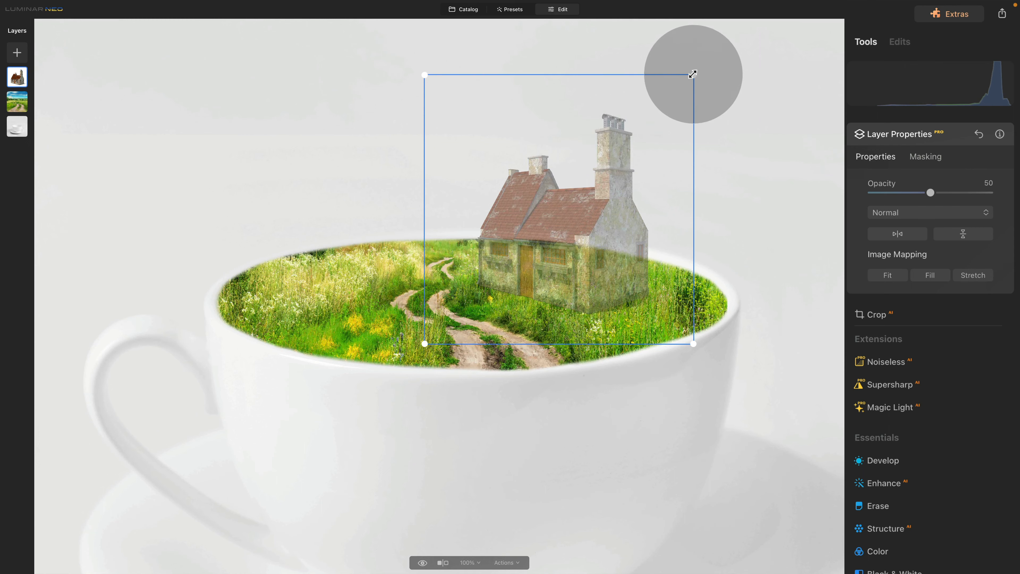
{"action": "left_click_drag", "start_coordinate": [694, 74], "coordinate": [702, 60]}
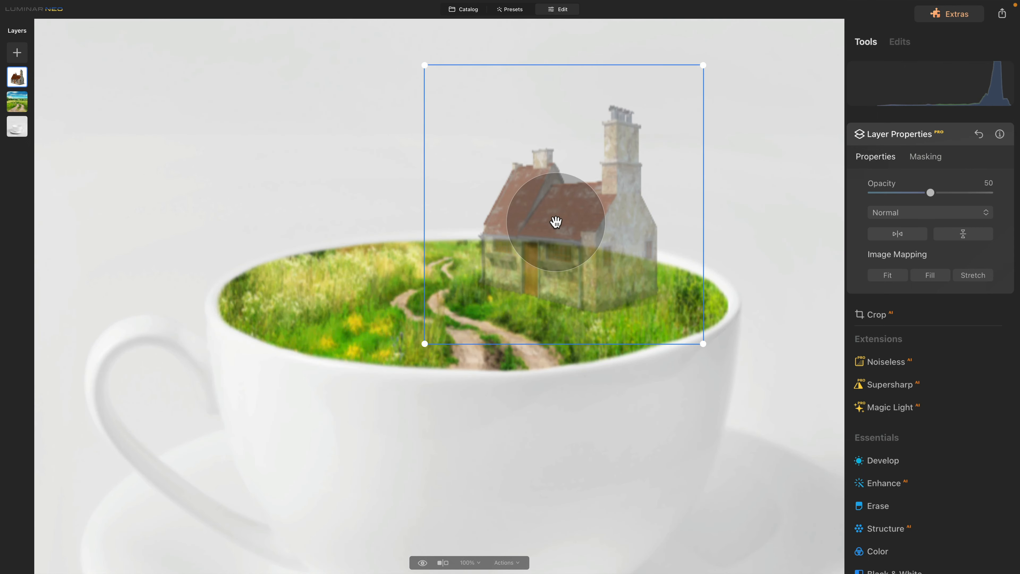
{"action": "left_click_drag", "start_coordinate": [556, 221], "coordinate": [556, 228]}
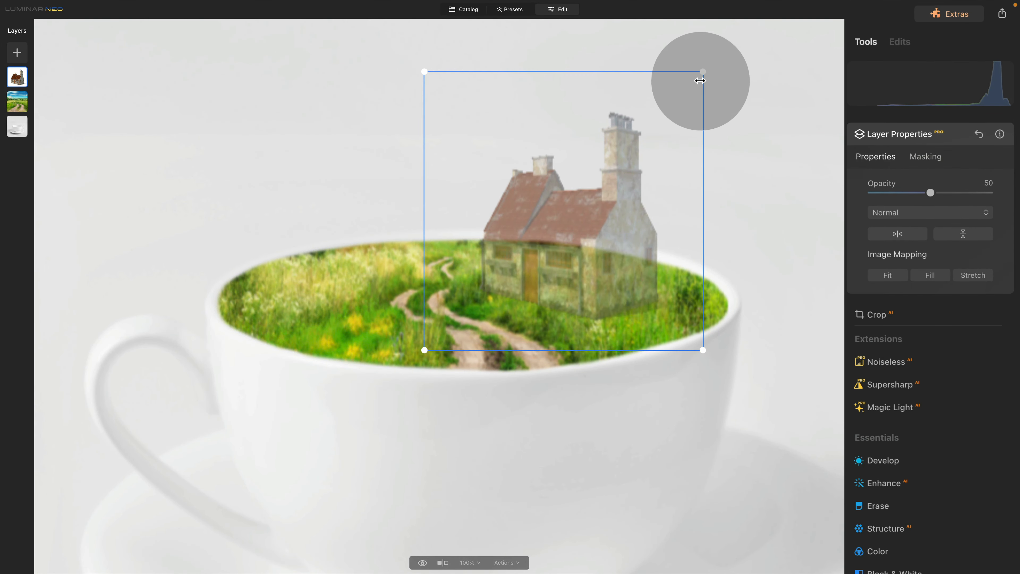
{"action": "left_click_drag", "start_coordinate": [701, 71], "coordinate": [686, 84]}
{"action": "left_click_drag", "start_coordinate": [627, 214], "coordinate": [629, 211]}
{"action": "left_click_drag", "start_coordinate": [687, 83], "coordinate": [691, 79]}
{"action": "left_click_drag", "start_coordinate": [606, 238], "coordinate": [603, 237]}
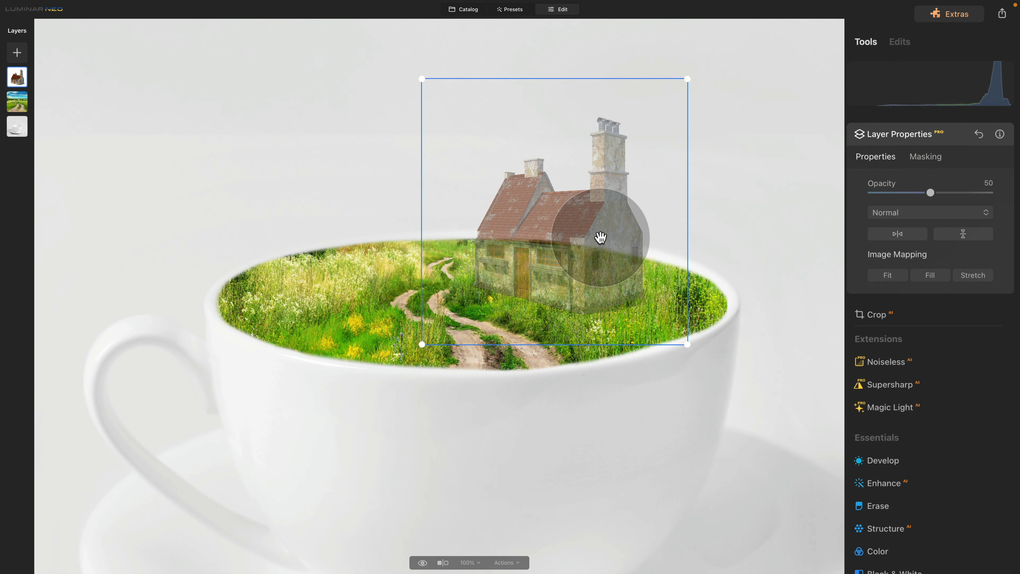
Step: Raise the house layer's opacity to 100
{"action": "scroll", "coordinate": [601, 238], "scroll_direction": "down", "scroll_amount": 2}
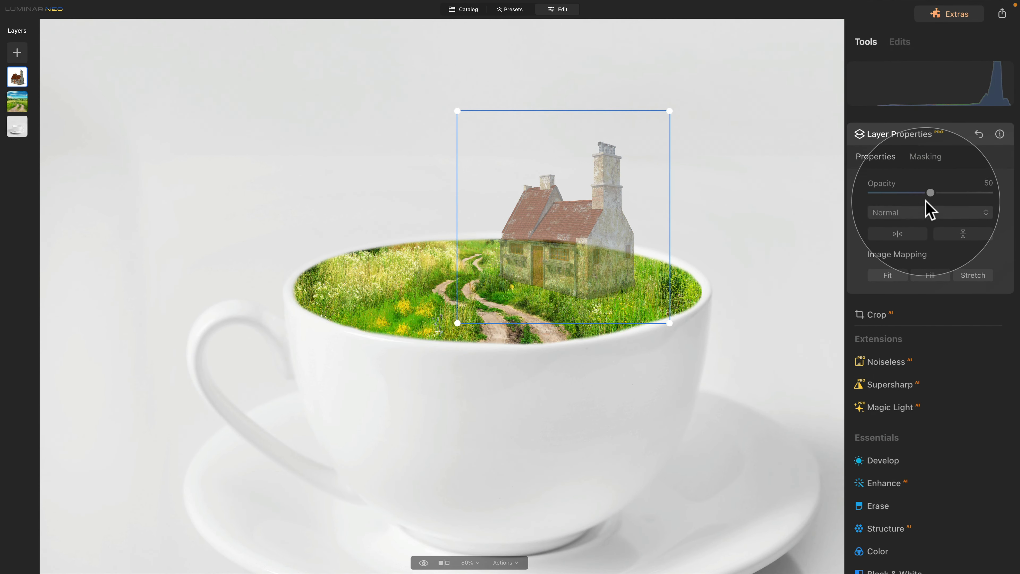
{"action": "left_click_drag", "start_coordinate": [932, 193], "coordinate": [1000, 197]}
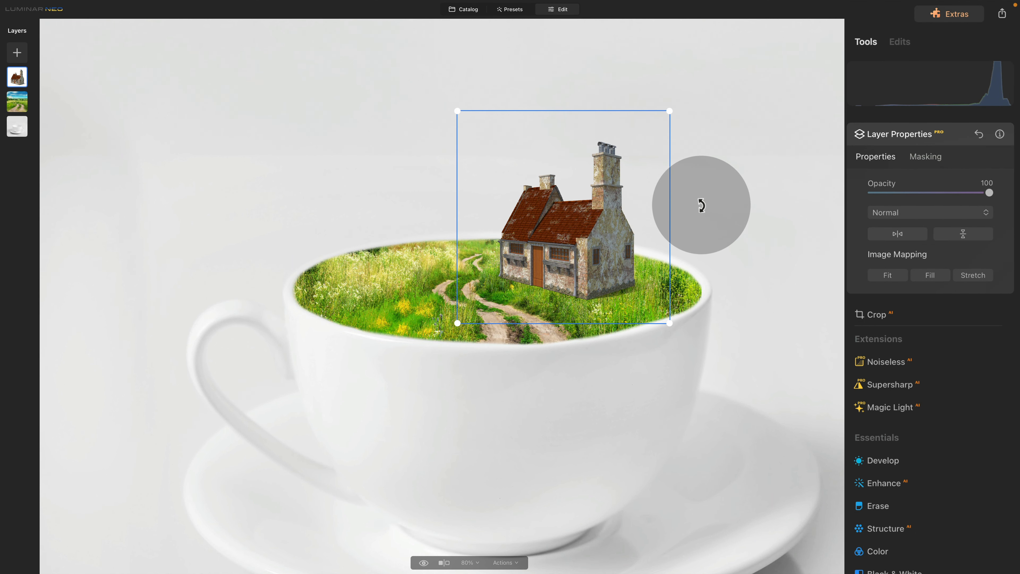
{"action": "scroll", "coordinate": [702, 205], "scroll_direction": "up", "scroll_amount": 2}
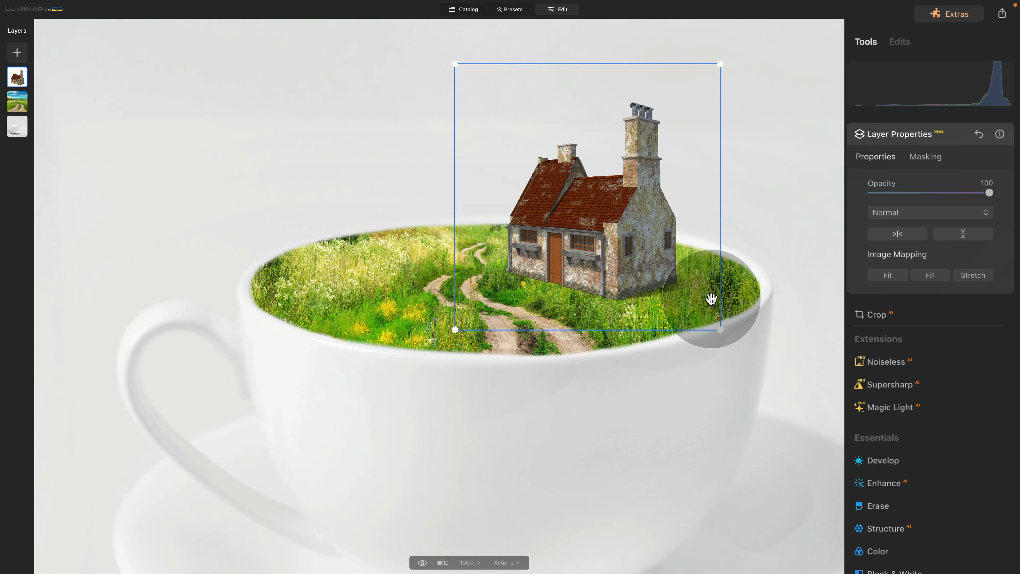
Step: Set up an erasing brush for the house layer's mask with size 96 and softness 5
{"action": "scroll", "coordinate": [711, 299], "scroll_direction": "up", "scroll_amount": 10}
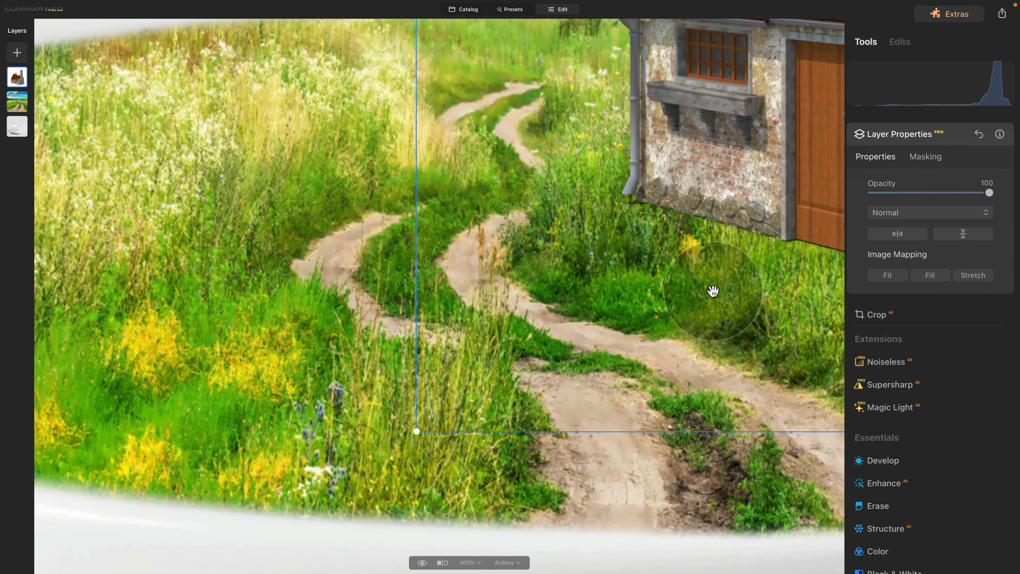
{"action": "left_click", "coordinate": [924, 158]}
{"action": "left_click", "coordinate": [886, 184]}
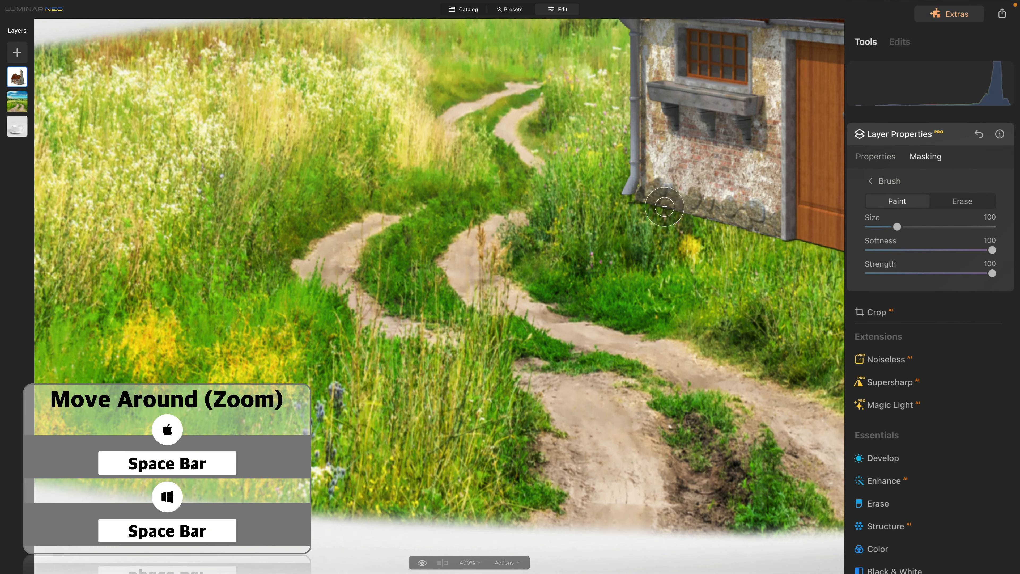
{"action": "key", "text": "space"}
{"action": "left_click_drag", "start_coordinate": [736, 198], "coordinate": [358, 233]}
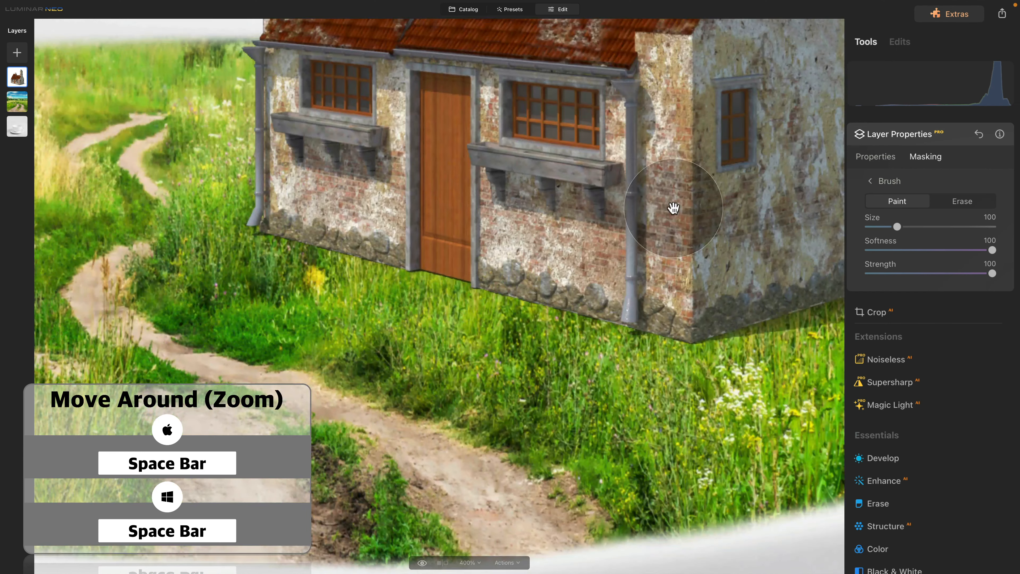
{"action": "left_click_drag", "start_coordinate": [672, 208], "coordinate": [362, 228]}
{"action": "left_click_drag", "start_coordinate": [523, 209], "coordinate": [481, 212]}
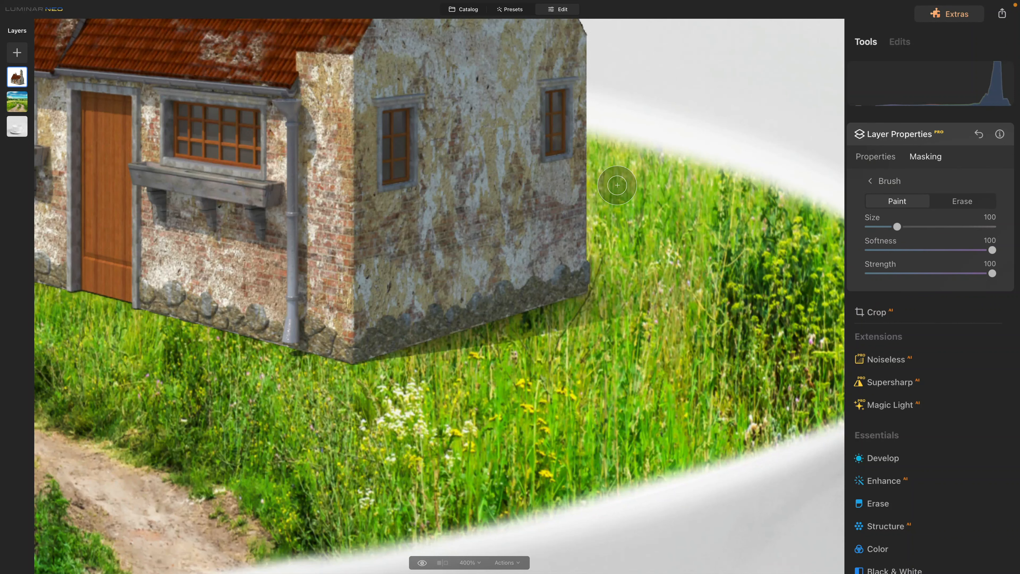
{"action": "left_click", "coordinate": [955, 203]}
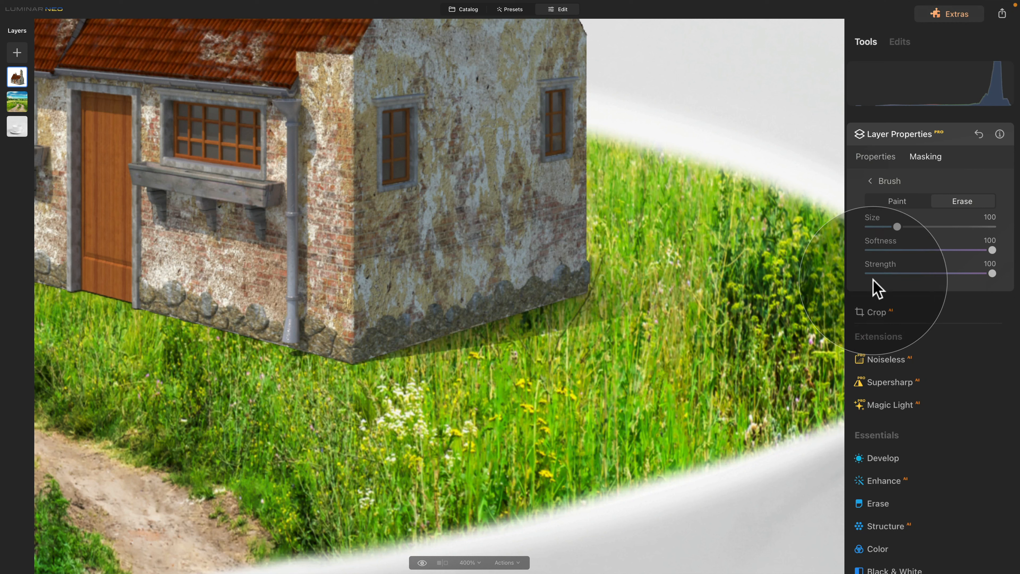
{"action": "left_click", "coordinate": [880, 251]}
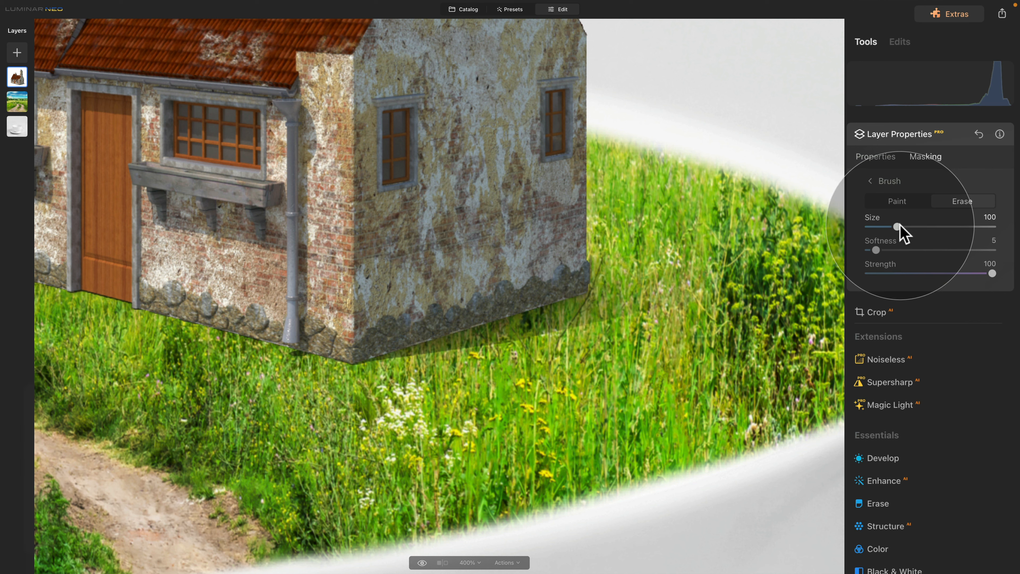
{"action": "left_click_drag", "start_coordinate": [900, 226], "coordinate": [898, 226]}
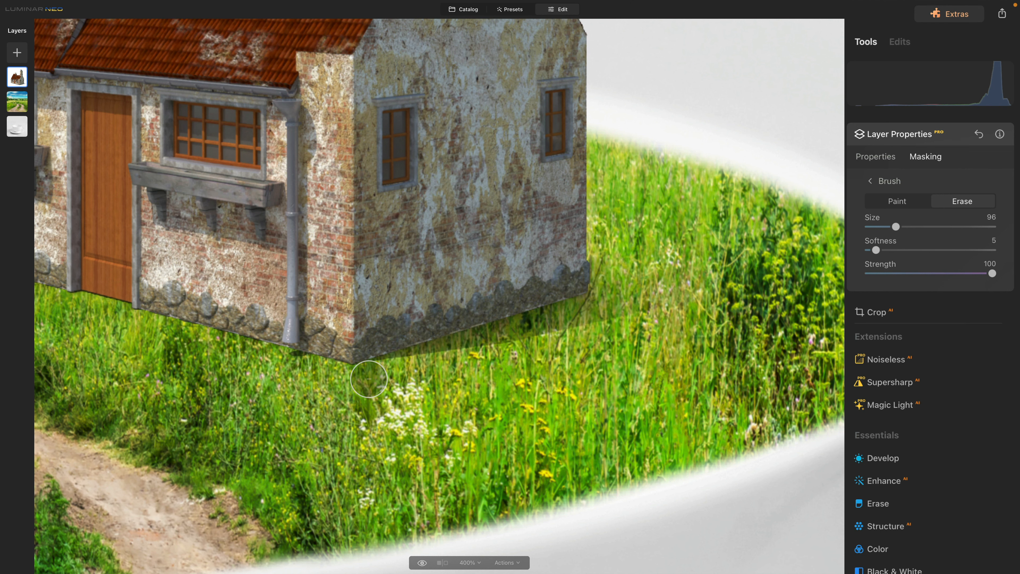
Step: Erase the leftover shadow in the grass under and beside the house's side wall
{"action": "left_click", "coordinate": [595, 308], "text": "shift"}
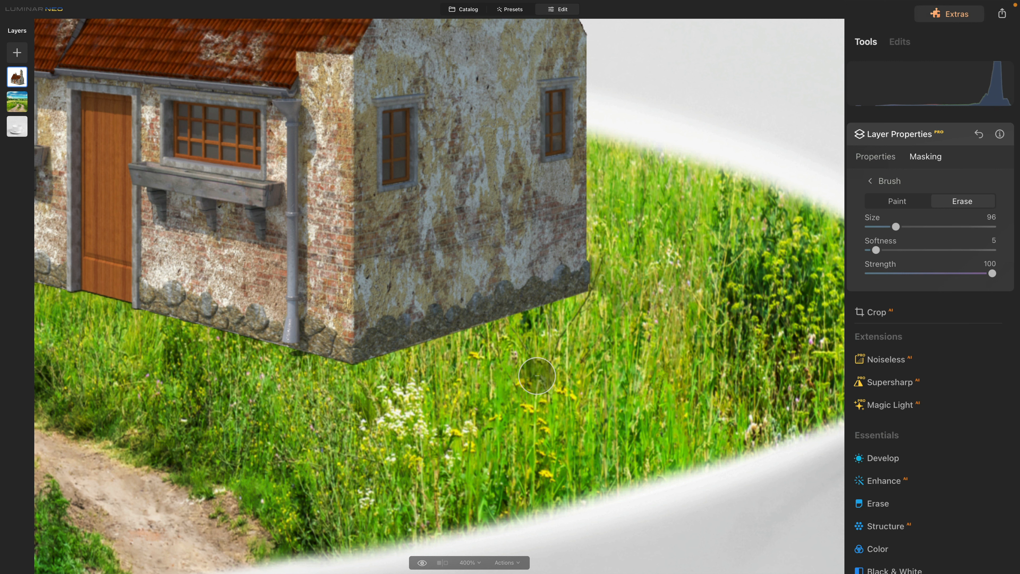
{"action": "mouse_move", "coordinate": [609, 252]}
{"action": "left_mouse_down"}
{"action": "mouse_move", "coordinate": [610, 299]}
{"action": "mouse_move", "coordinate": [654, 287]}
{"action": "mouse_move", "coordinate": [687, 326]}
{"action": "mouse_move", "coordinate": [695, 318]}
{"action": "left_mouse_up"}
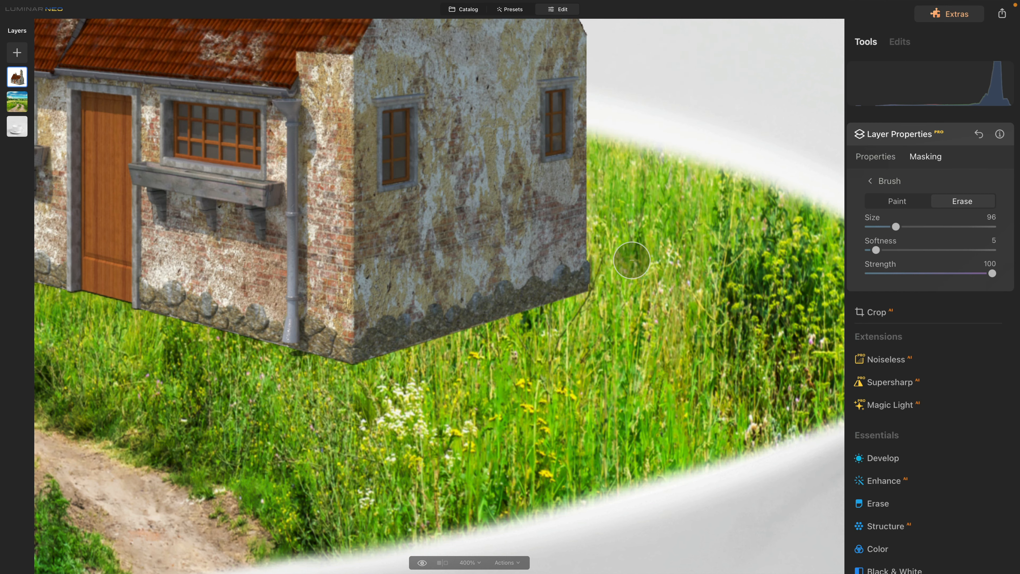
{"action": "mouse_move", "coordinate": [609, 251]}
{"action": "left_mouse_down"}
{"action": "mouse_move", "coordinate": [620, 274]}
{"action": "mouse_move", "coordinate": [740, 262]}
{"action": "mouse_move", "coordinate": [740, 345]}
{"action": "mouse_move", "coordinate": [663, 335]}
{"action": "mouse_move", "coordinate": [433, 399]}
{"action": "mouse_move", "coordinate": [592, 387]}
{"action": "mouse_move", "coordinate": [683, 402]}
{"action": "mouse_move", "coordinate": [832, 388]}
{"action": "left_mouse_up"}
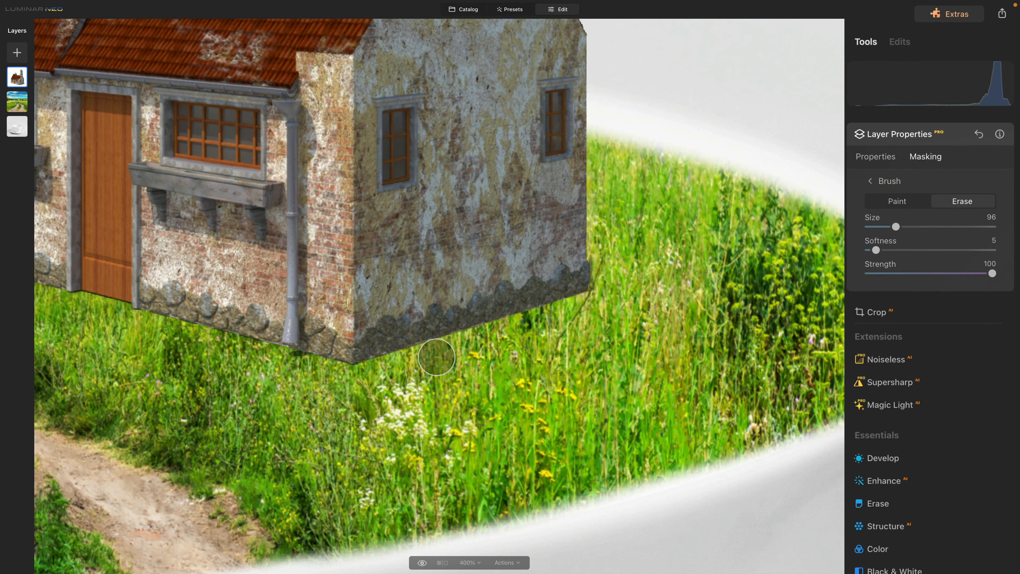
Step: Set the erasing brush to softness 100, strength 20 and size 126
{"action": "left_click_drag", "start_coordinate": [289, 301], "coordinate": [526, 422]}
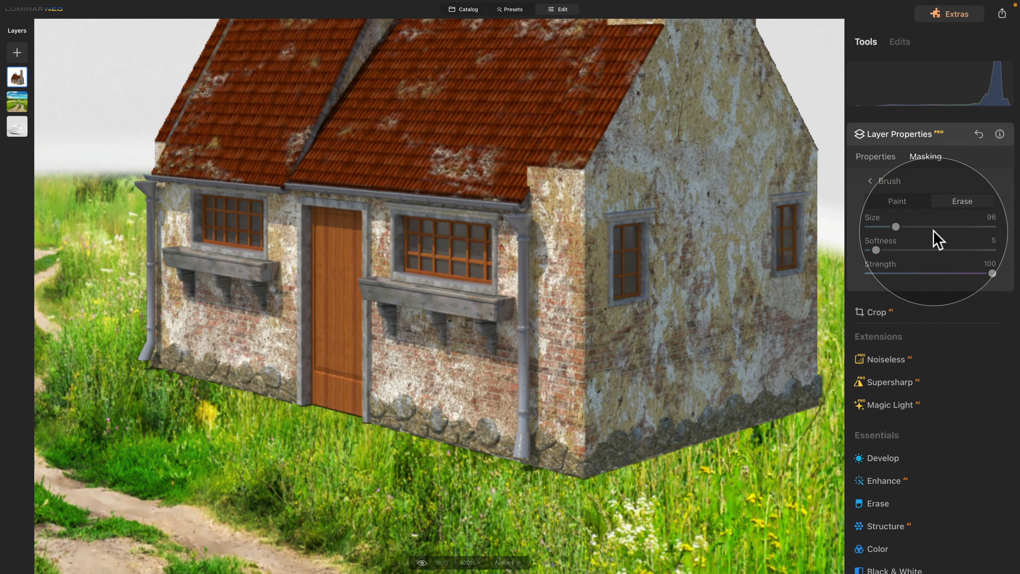
{"action": "left_click_drag", "start_coordinate": [877, 250], "coordinate": [994, 249]}
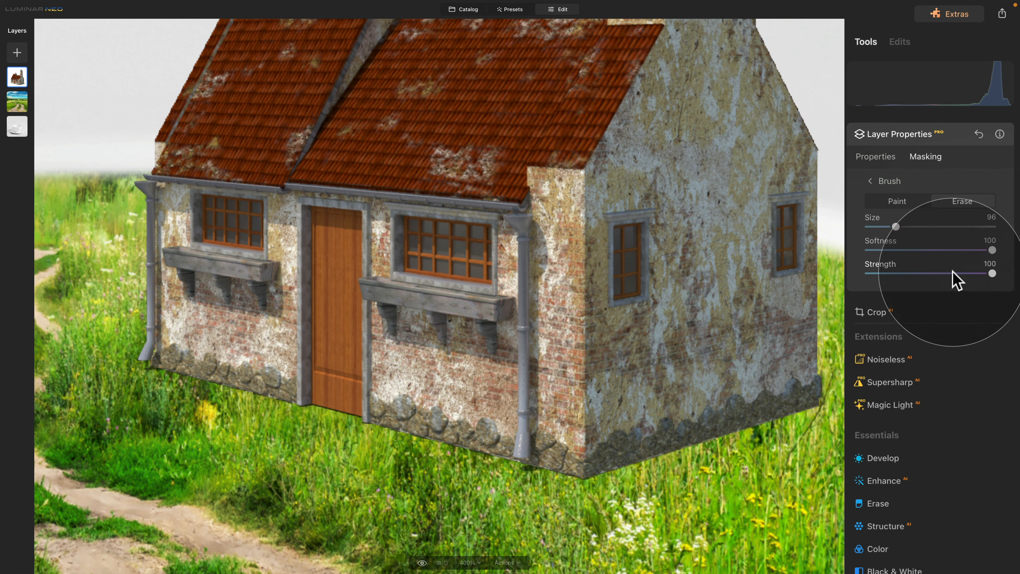
{"action": "left_click", "coordinate": [887, 273]}
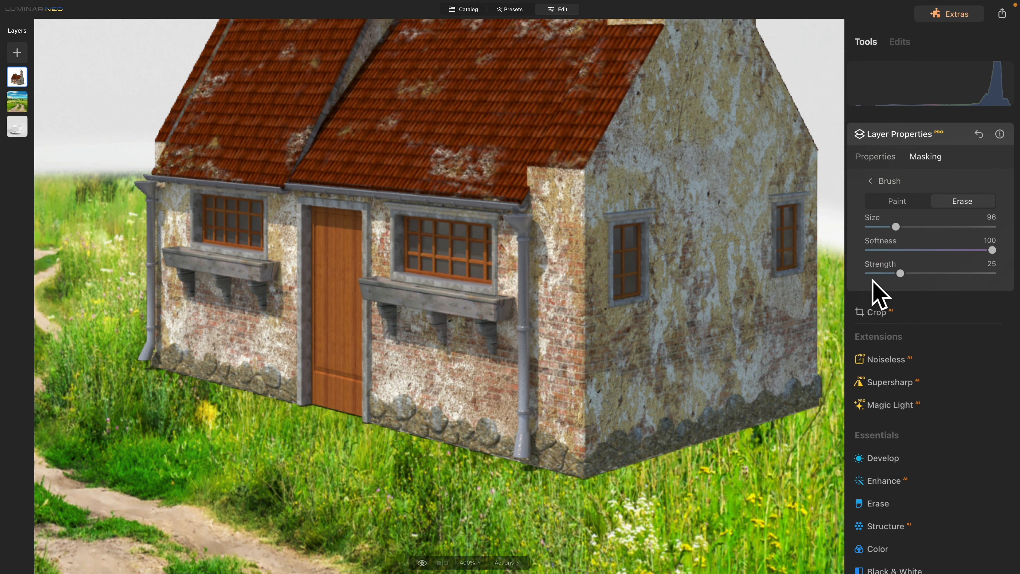
{"action": "left_click_drag", "start_coordinate": [903, 273], "coordinate": [898, 273]}
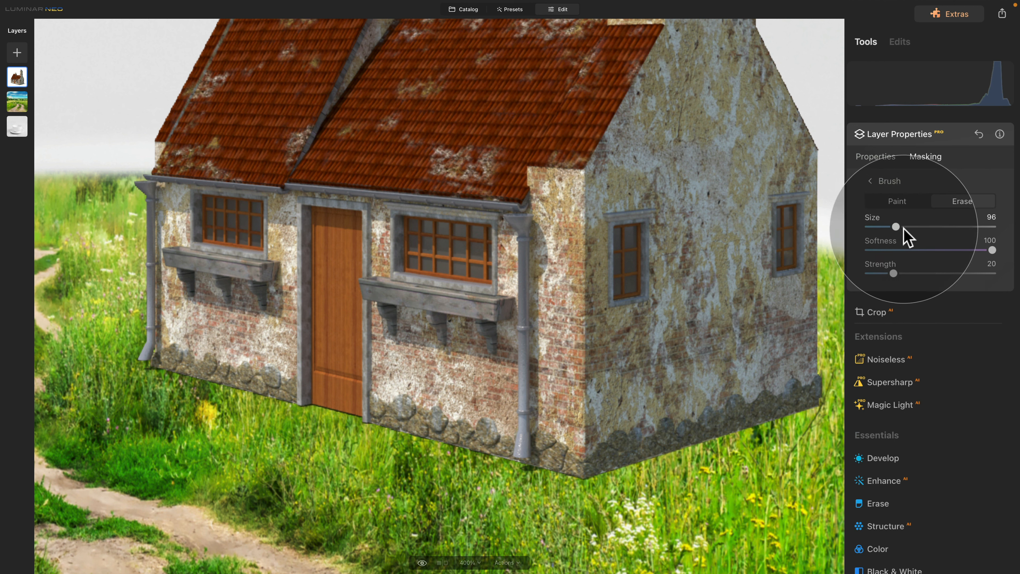
{"action": "left_click_drag", "start_coordinate": [904, 227], "coordinate": [907, 228]}
Step: Erase softly along the base of the house's side wall so it fades into the grass, reducing the brush size to 102
{"action": "left_click_drag", "start_coordinate": [729, 424], "coordinate": [611, 399]}
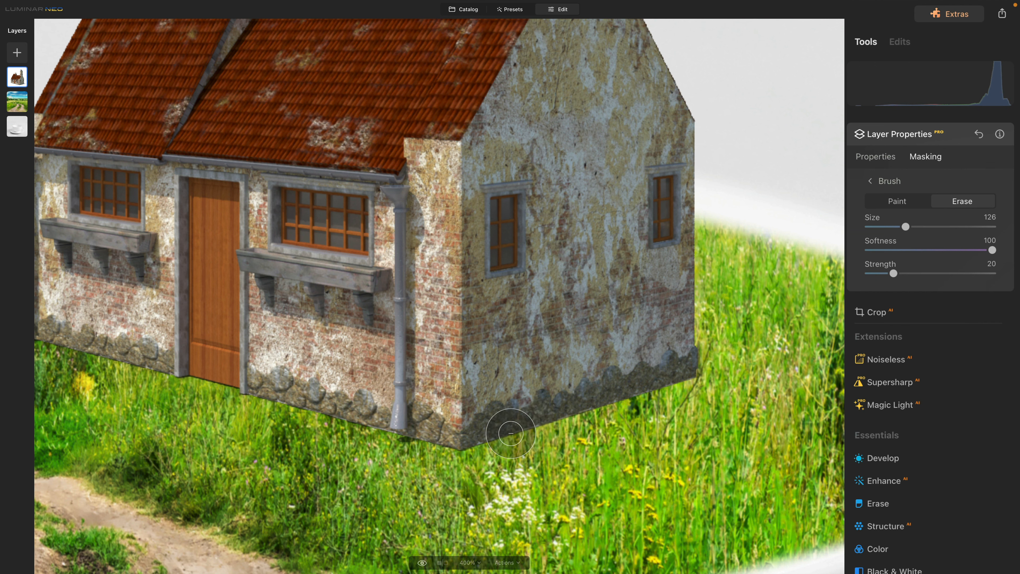
{"action": "left_click_drag", "start_coordinate": [472, 439], "coordinate": [527, 423]}
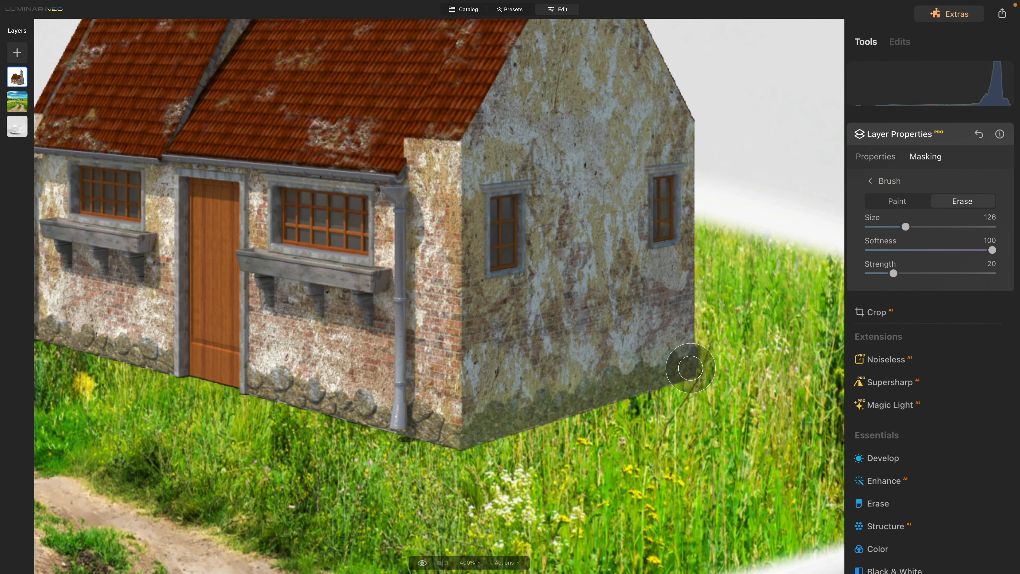
{"action": "mouse_move", "coordinate": [478, 460]}
{"action": "left_mouse_down"}
{"action": "mouse_move", "coordinate": [649, 402]}
{"action": "mouse_move", "coordinate": [699, 428]}
{"action": "left_mouse_up"}
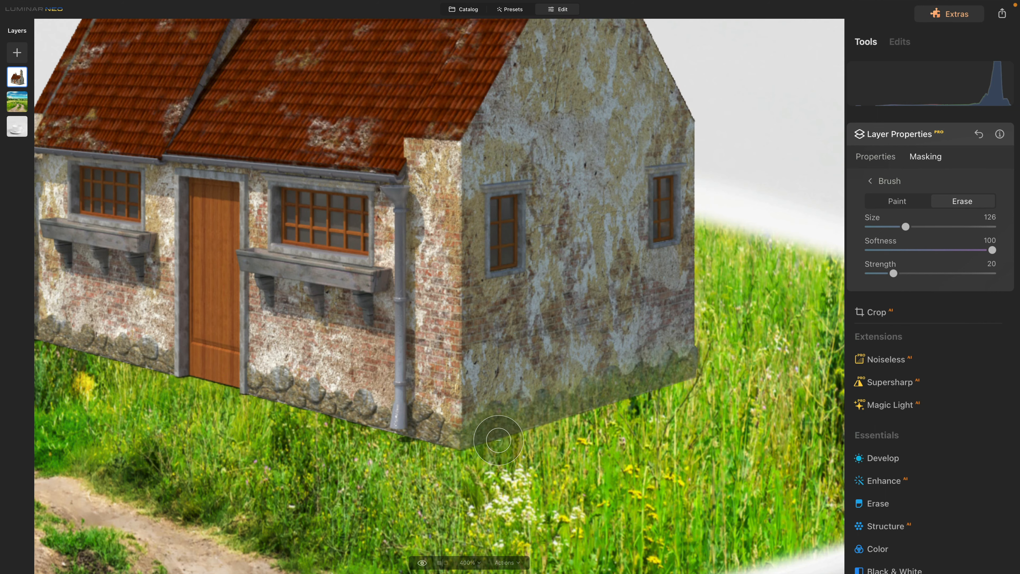
{"action": "mouse_move", "coordinate": [498, 440]}
{"action": "left_mouse_down"}
{"action": "mouse_move", "coordinate": [662, 392]}
{"action": "mouse_move", "coordinate": [699, 389]}
{"action": "mouse_move", "coordinate": [693, 397]}
{"action": "left_mouse_up"}
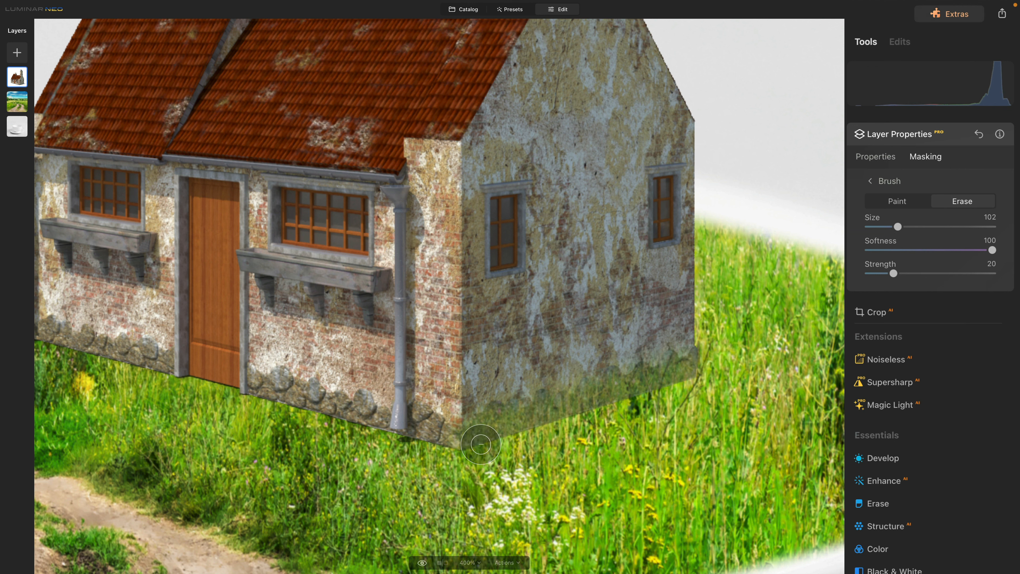
{"action": "left_click_drag", "start_coordinate": [477, 449], "coordinate": [705, 375]}
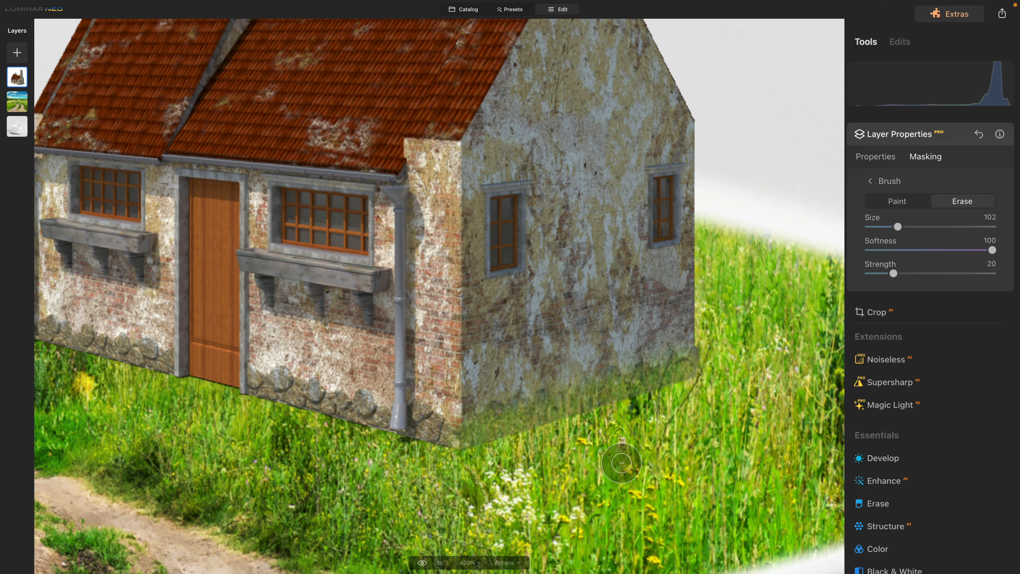
Step: Refine the grass blend along the side wall's bottom edge with the erasing brush reduced to size 54
{"action": "key", "text": "bracketleft"}
{"action": "key", "text": "bracketleft"}
{"action": "key", "text": "bracketleft"}
{"action": "mouse_move", "coordinate": [476, 447]}
{"action": "left_mouse_down"}
{"action": "mouse_move", "coordinate": [695, 377]}
{"action": "mouse_move", "coordinate": [457, 458]}
{"action": "mouse_move", "coordinate": [525, 423]}
{"action": "mouse_move", "coordinate": [688, 381]}
{"action": "left_mouse_up"}
{"action": "mouse_move", "coordinate": [582, 402]}
{"action": "left_mouse_down"}
{"action": "mouse_move", "coordinate": [516, 435]}
{"action": "mouse_move", "coordinate": [724, 378]}
{"action": "mouse_move", "coordinate": [729, 410]}
{"action": "left_mouse_up"}
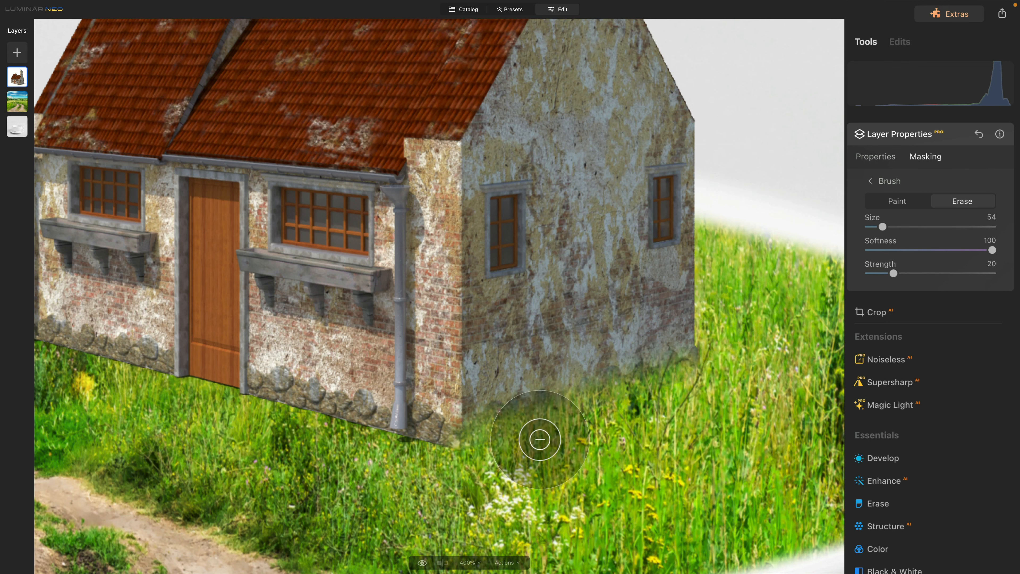
{"action": "mouse_move", "coordinate": [520, 433]}
{"action": "left_mouse_down"}
{"action": "mouse_move", "coordinate": [599, 401]}
{"action": "mouse_move", "coordinate": [688, 388]}
{"action": "left_mouse_up"}
Step: Erase along the base of the house's front wall with a larger brush to blend its stone footing into the grass
{"action": "key", "text": "super+0"}
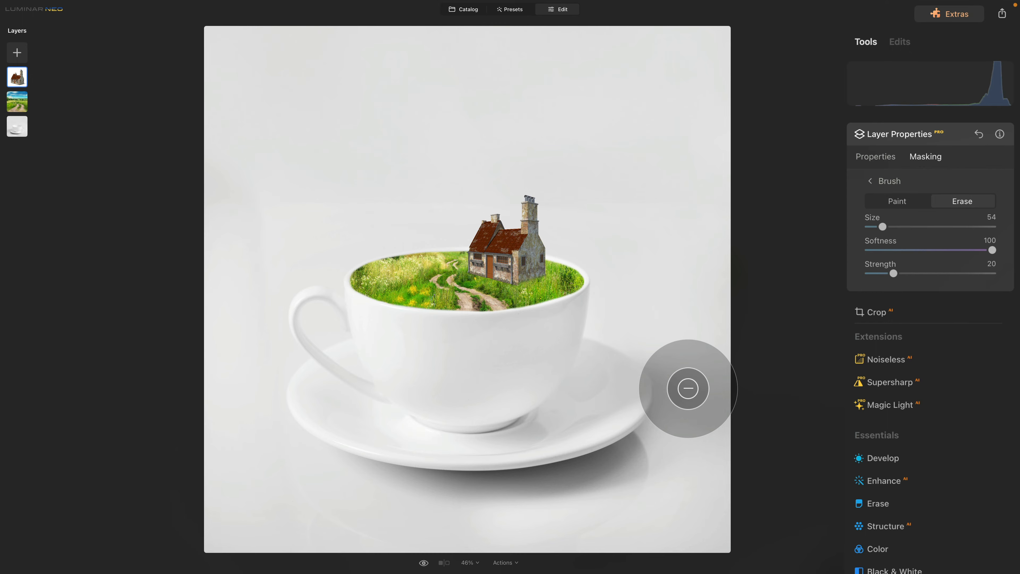
{"action": "key", "text": "super+plus"}
{"action": "key", "text": "super+plus"}
{"action": "key", "text": "super+plus"}
{"action": "key", "text": "super+plus"}
{"action": "key", "text": "super+plus"}
{"action": "key", "text": "super+plus"}
{"action": "key", "text": "super+plus"}
{"action": "key", "text": "super+plus"}
{"action": "key", "text": "super+plus"}
{"action": "key", "text": "super+plus"}
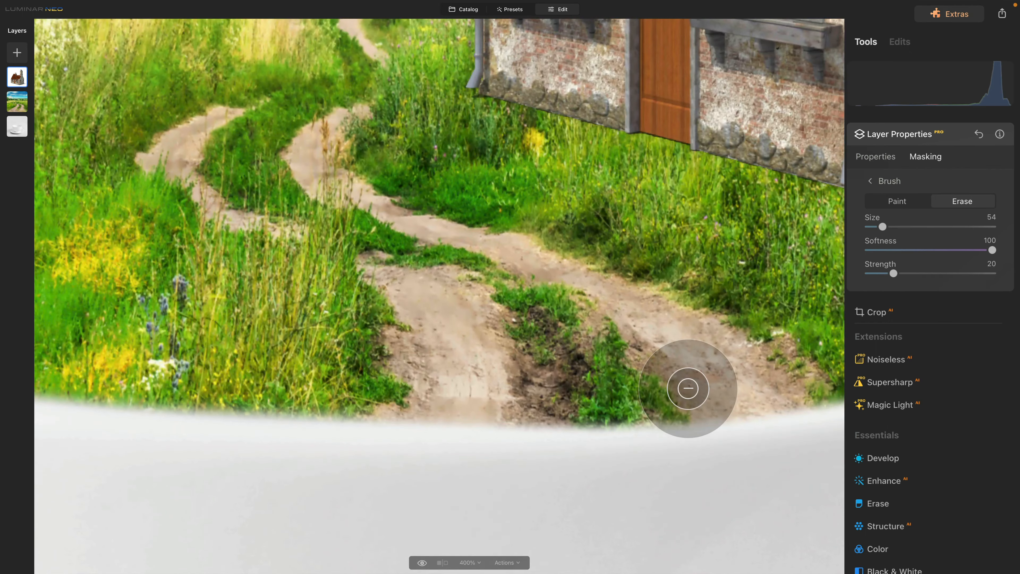
{"action": "key", "text": "super+minus"}
{"action": "key", "text": "super+minus"}
{"action": "key", "text": "space"}
{"action": "left_click_drag", "start_coordinate": [722, 278], "coordinate": [553, 322]}
{"action": "key", "text": "super+plus"}
{"action": "key", "text": "super+plus"}
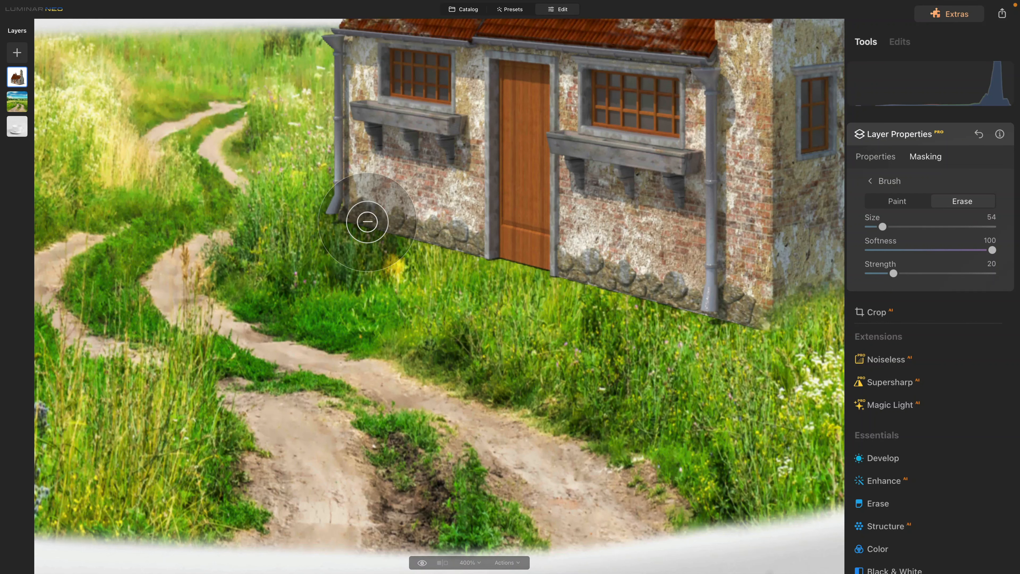
{"action": "key", "text": "bracketright"}
{"action": "key", "text": "bracketright"}
{"action": "key", "text": "bracketright"}
{"action": "mouse_move", "coordinate": [348, 221]}
{"action": "left_mouse_down"}
{"action": "mouse_move", "coordinate": [563, 263]}
{"action": "mouse_move", "coordinate": [727, 318]}
{"action": "left_mouse_up"}
{"action": "left_click_drag", "start_coordinate": [353, 239], "coordinate": [472, 257]}
{"action": "mouse_move", "coordinate": [339, 229]}
{"action": "left_mouse_down"}
{"action": "mouse_move", "coordinate": [741, 333]}
{"action": "mouse_move", "coordinate": [625, 304]}
{"action": "mouse_move", "coordinate": [626, 319]}
{"action": "mouse_move", "coordinate": [585, 289]}
{"action": "mouse_move", "coordinate": [739, 326]}
{"action": "left_mouse_up"}
Step: Fade the remaining footing on both sides of the door into the grass with the erasing brush at size 78
{"action": "key", "text": "bracketleft"}
{"action": "key", "text": "bracketleft"}
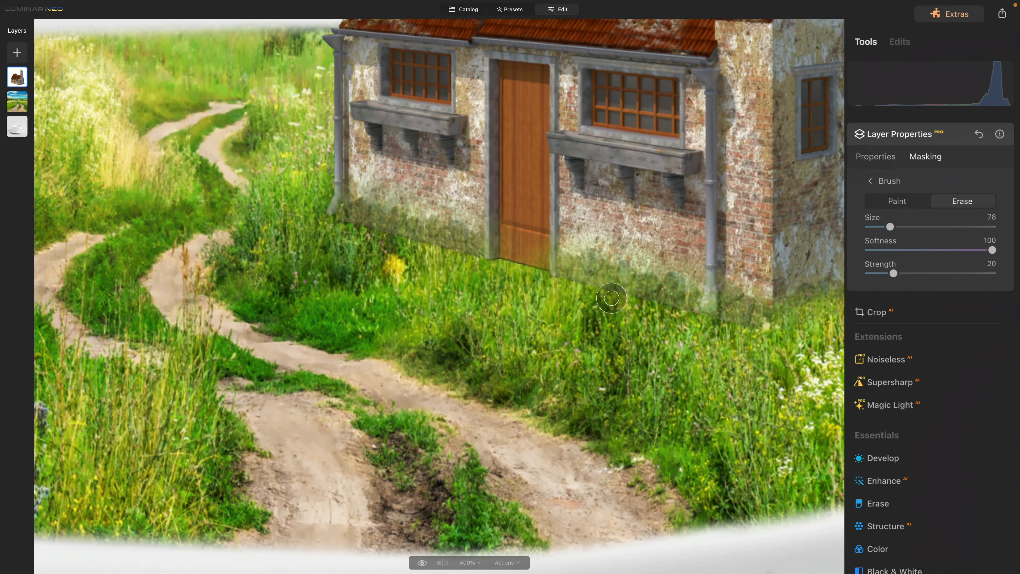
{"action": "left_click_drag", "start_coordinate": [579, 282], "coordinate": [736, 324]}
{"action": "left_click_drag", "start_coordinate": [595, 282], "coordinate": [741, 325]}
{"action": "left_click_drag", "start_coordinate": [370, 229], "coordinate": [480, 258]}
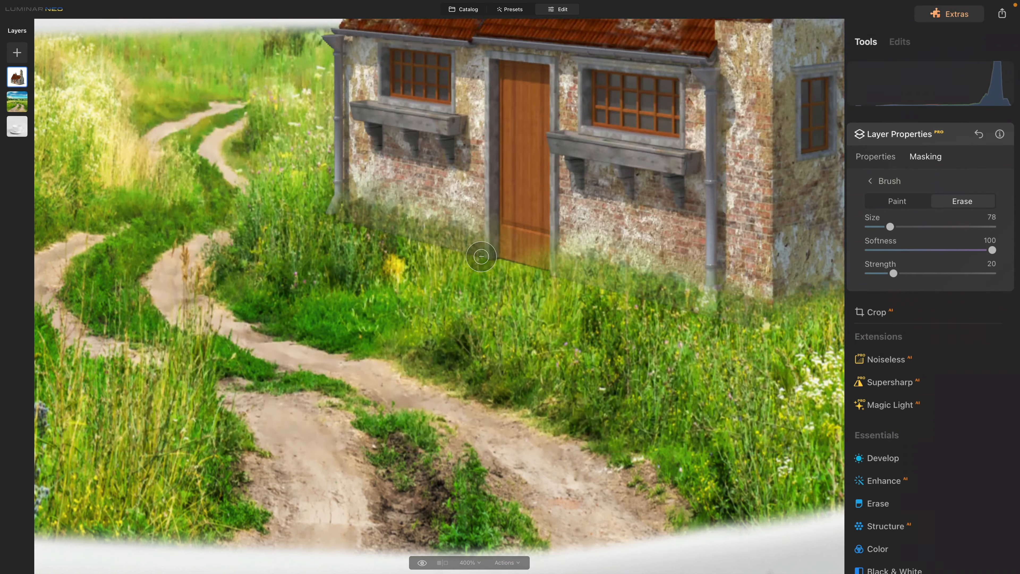
{"action": "left_click_drag", "start_coordinate": [418, 242], "coordinate": [374, 234]}
{"action": "left_click_drag", "start_coordinate": [377, 235], "coordinate": [476, 257]}
{"action": "mouse_move", "coordinate": [558, 277]}
{"action": "left_mouse_down"}
{"action": "mouse_move", "coordinate": [629, 300]}
{"action": "mouse_move", "coordinate": [590, 298]}
{"action": "mouse_move", "coordinate": [756, 328]}
{"action": "mouse_move", "coordinate": [675, 313]}
{"action": "left_mouse_up"}
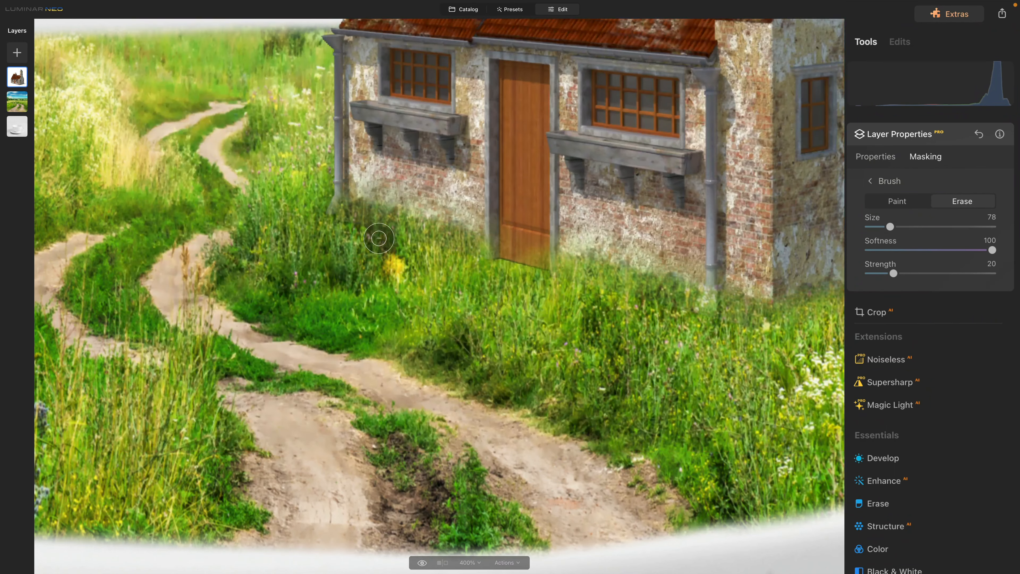
Step: Paint back the foot of the drainpipe at the front wall's far corner and erase a little more footing beside the door
{"action": "key", "text": "x"}
{"action": "left_click_drag", "start_coordinate": [337, 196], "coordinate": [335, 206]}
{"action": "key", "text": "x"}
{"action": "left_click_drag", "start_coordinate": [450, 251], "coordinate": [482, 264]}
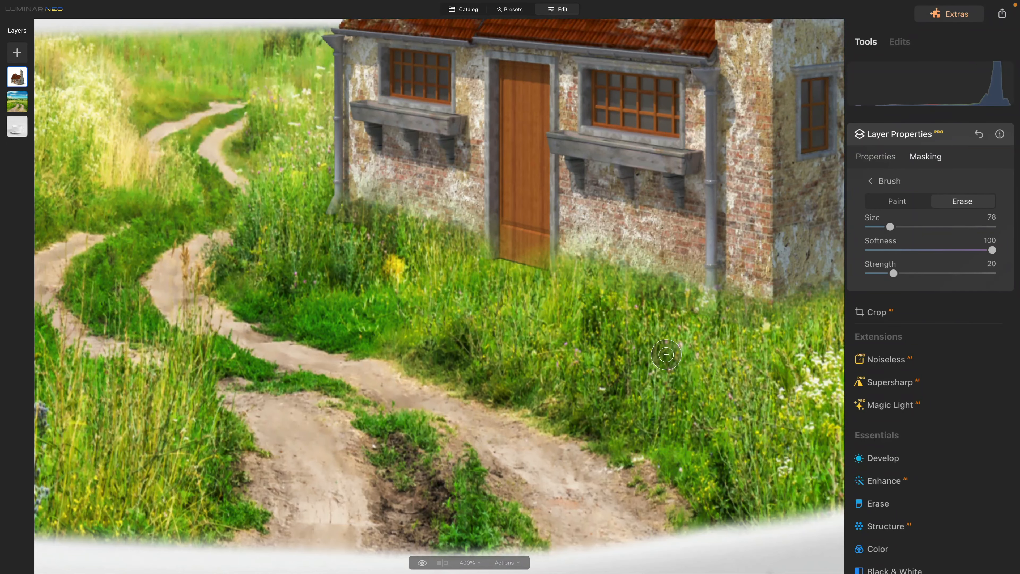
Step: Paint the door's lower part and frame back into the mask with a brush of softness 31 and strength 50
{"action": "scroll", "coordinate": [667, 355], "scroll_direction": "up", "scroll_amount": 6}
{"action": "left_click_drag", "start_coordinate": [665, 353], "coordinate": [519, 412]}
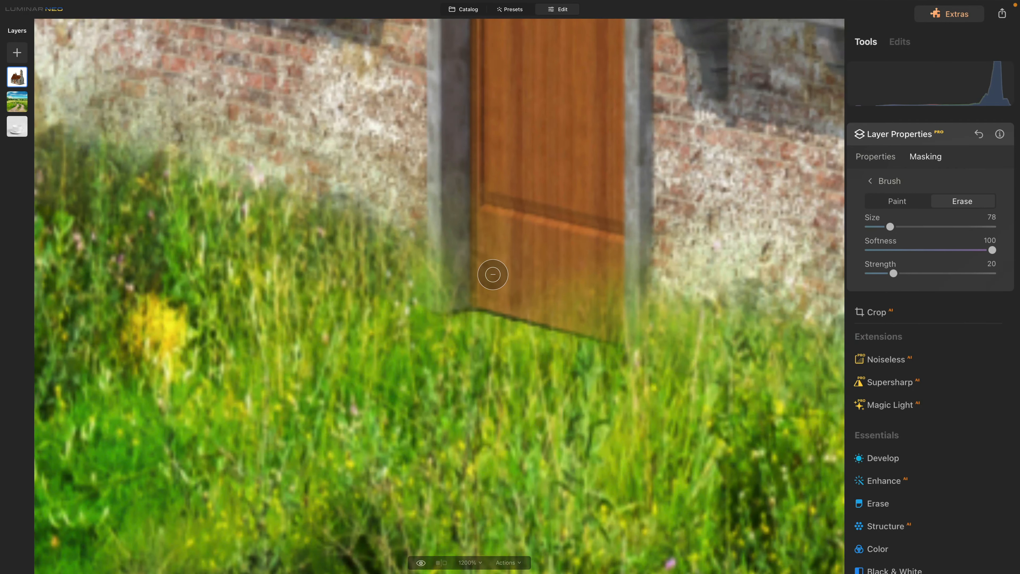
{"action": "left_click", "coordinate": [895, 202]}
{"action": "left_click_drag", "start_coordinate": [909, 273], "coordinate": [917, 273]}
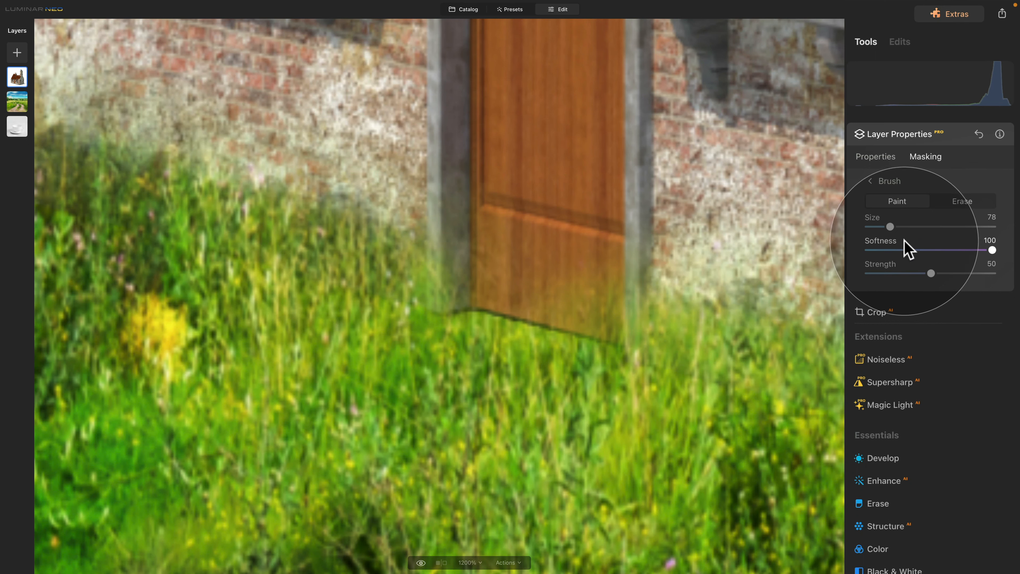
{"action": "left_click", "coordinate": [908, 249]}
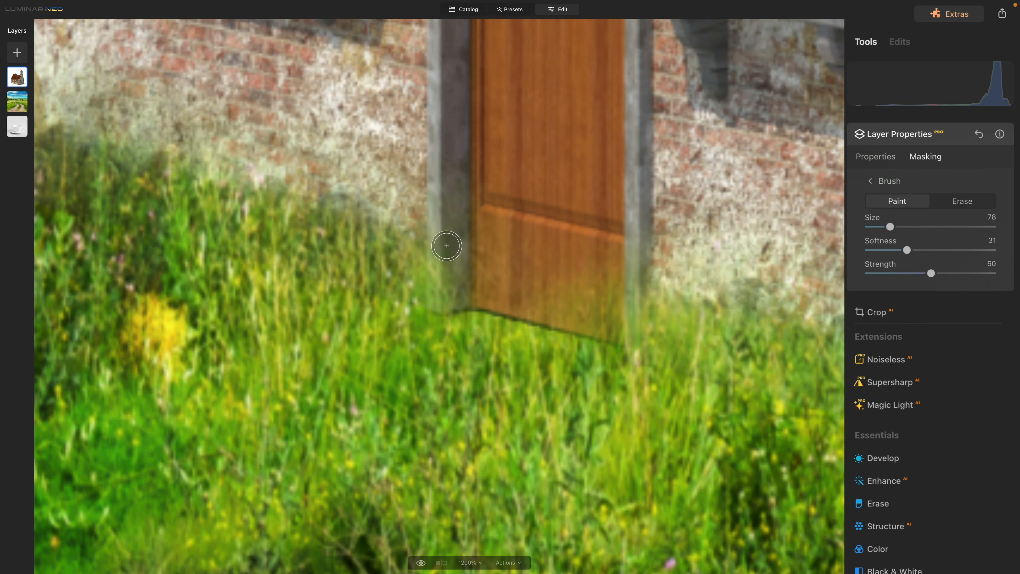
{"action": "left_click", "coordinate": [447, 230]}
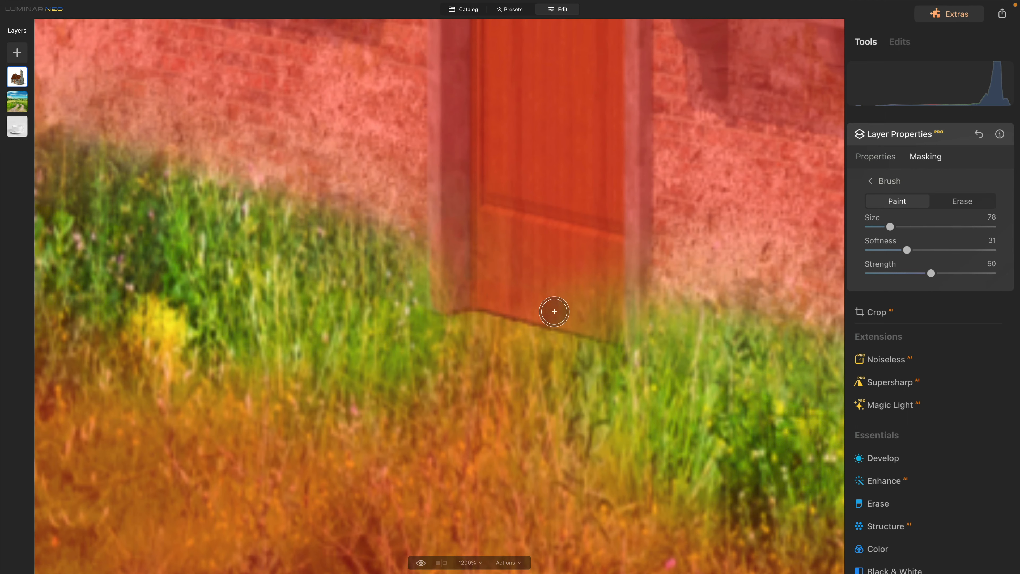
{"action": "left_click_drag", "start_coordinate": [631, 329], "coordinate": [631, 251]}
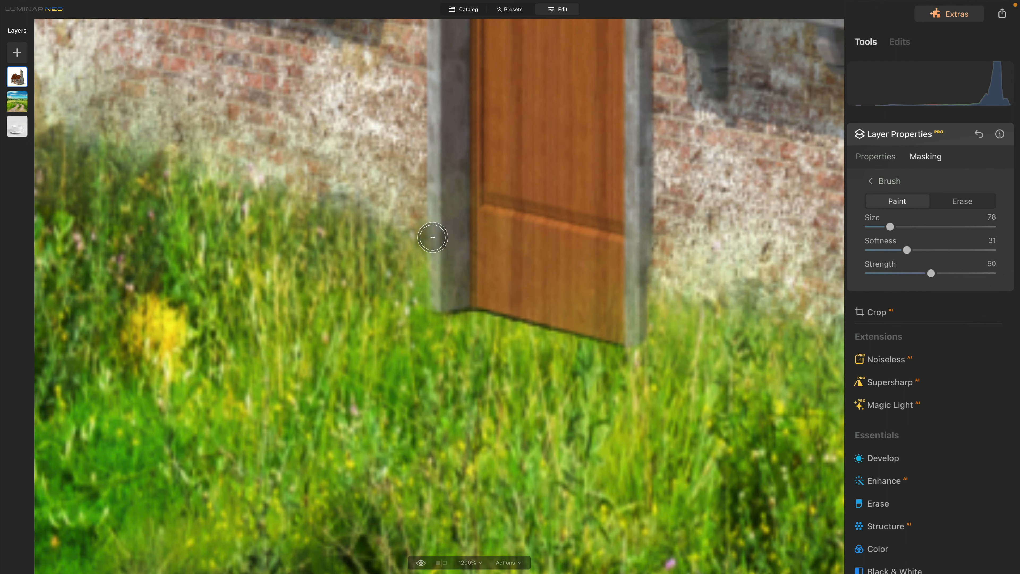
Step: Paint the bottom corners of the door frame on both sides of the door back into the house's mask
{"action": "left_click_drag", "start_coordinate": [631, 338], "coordinate": [634, 320]}
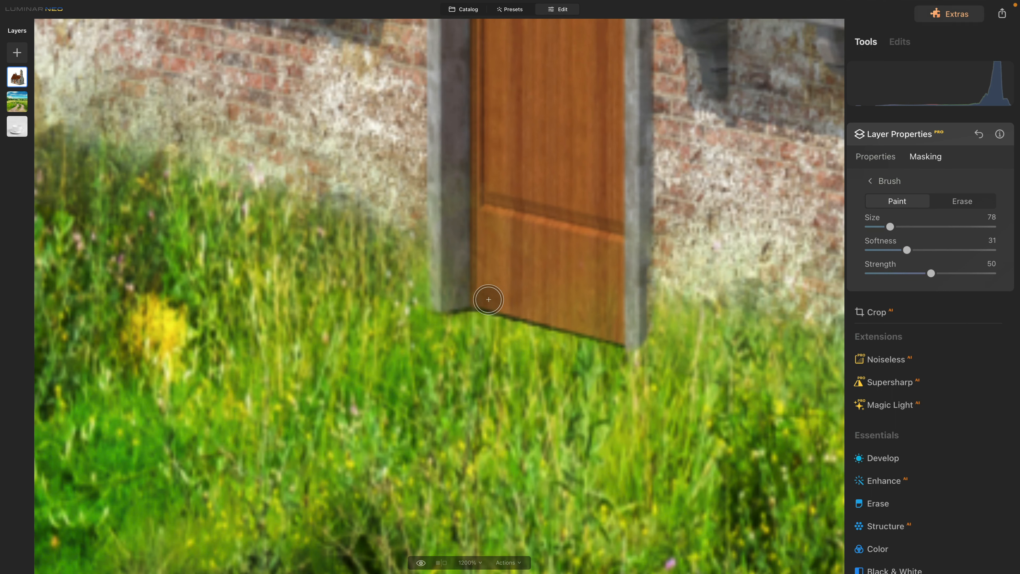
{"action": "left_click_drag", "start_coordinate": [488, 300], "coordinate": [449, 285]}
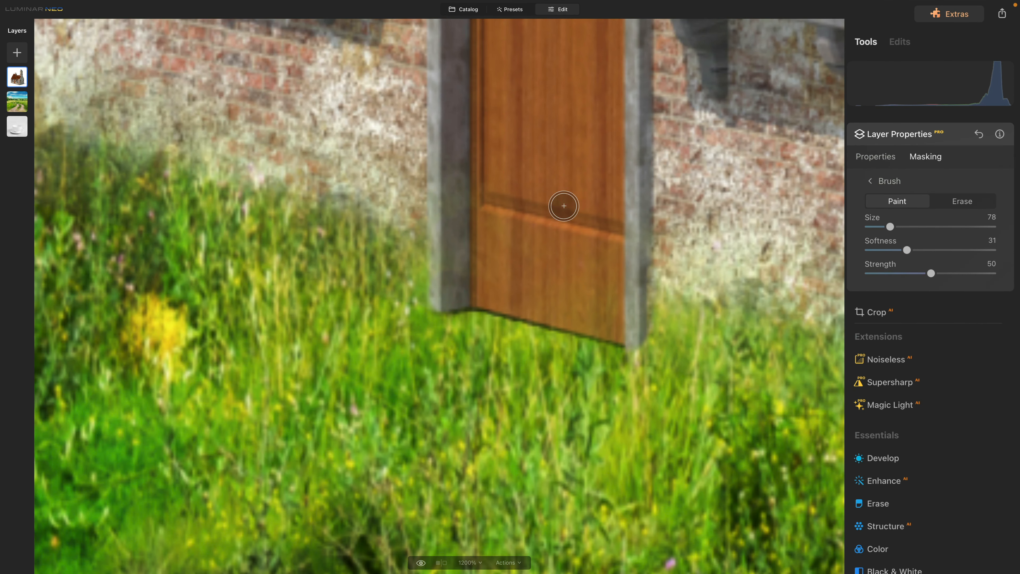
{"action": "key", "text": "ctrl+0"}
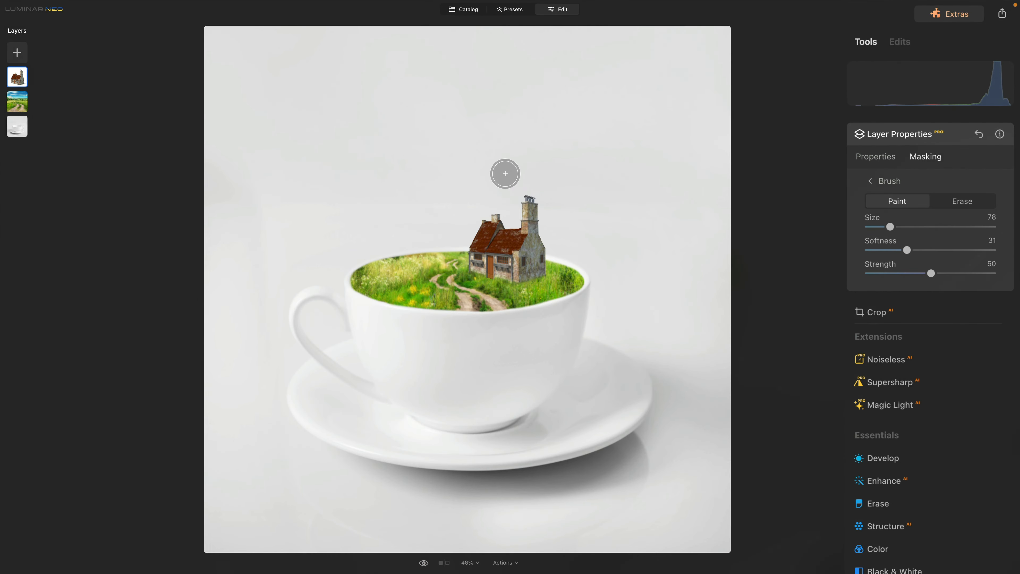
{"action": "key", "text": "ctrl+1"}
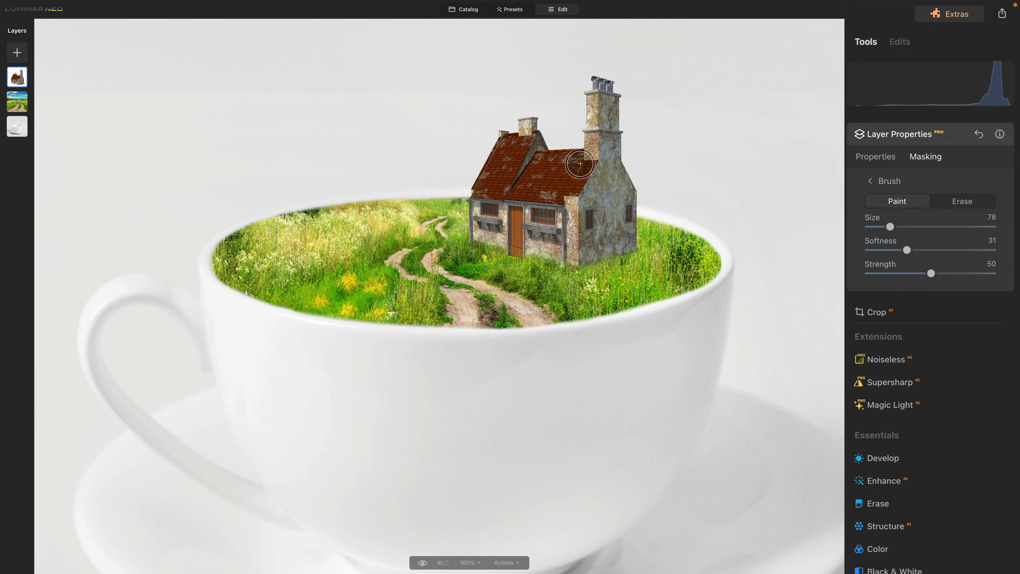
Step: Add the leafy tree image as a new layer and scale it down to about a quarter of the canvas width
{"action": "left_click", "coordinate": [17, 56]}
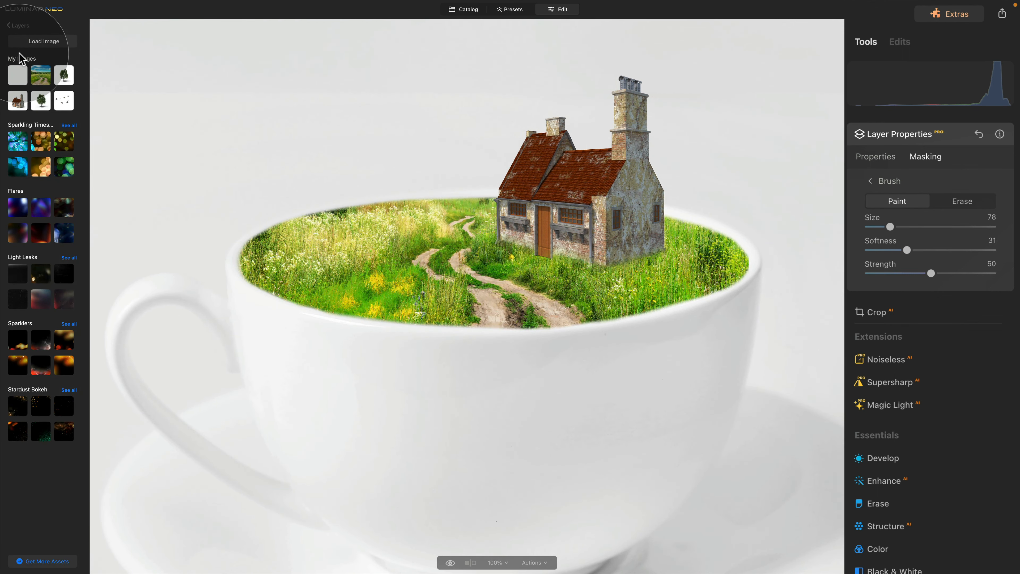
{"action": "left_click", "coordinate": [43, 103]}
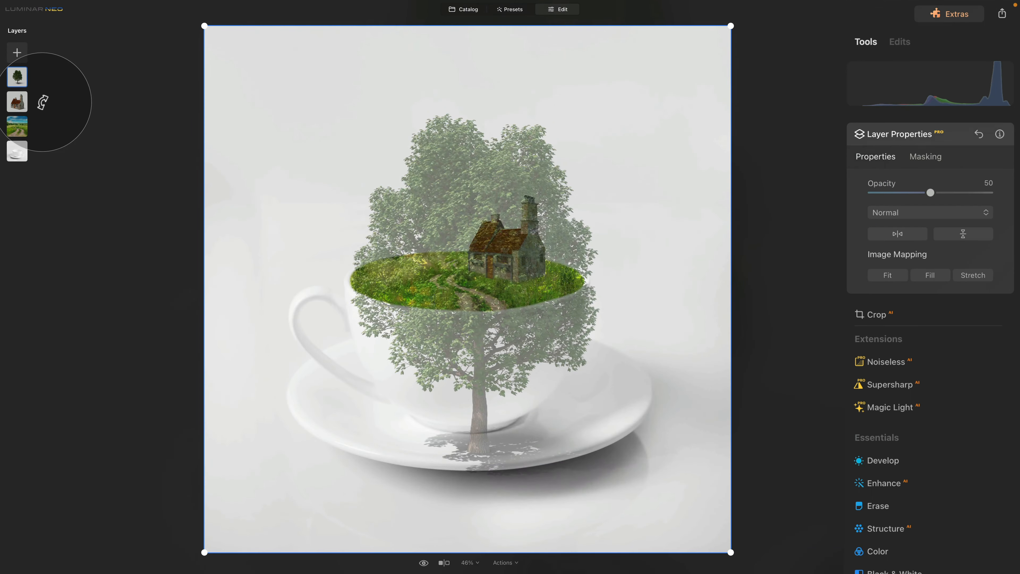
{"action": "left_click_drag", "start_coordinate": [699, 45], "coordinate": [329, 320]}
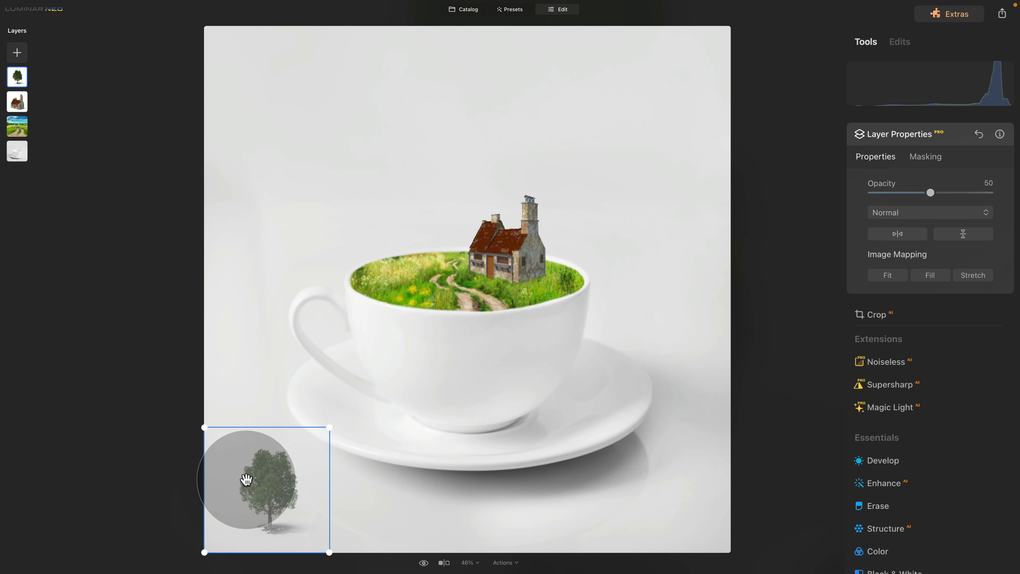
Step: Place the tree on the grass left of the house, across the path, and set its layer opacity to 100
{"action": "left_click_drag", "start_coordinate": [242, 483], "coordinate": [423, 239]}
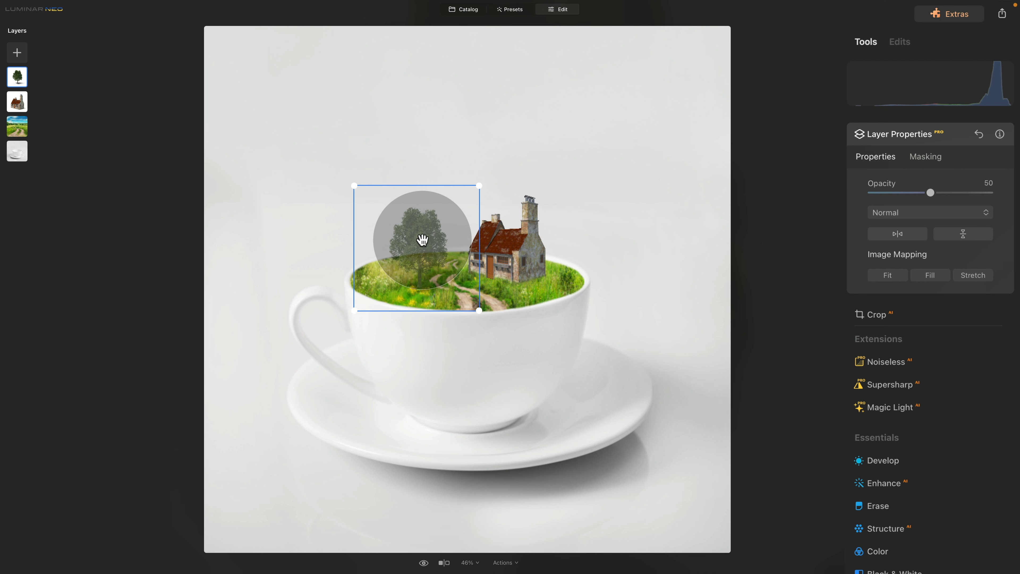
{"action": "left_click_drag", "start_coordinate": [419, 264], "coordinate": [417, 264]}
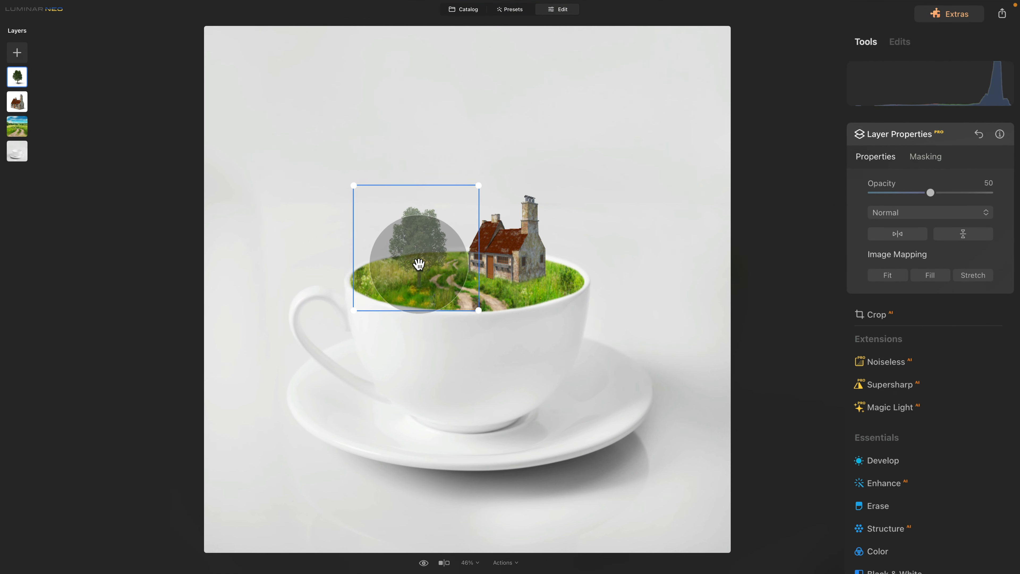
{"action": "key", "text": "super+equal"}
{"action": "key", "text": "super+equal"}
{"action": "key", "text": "super+equal"}
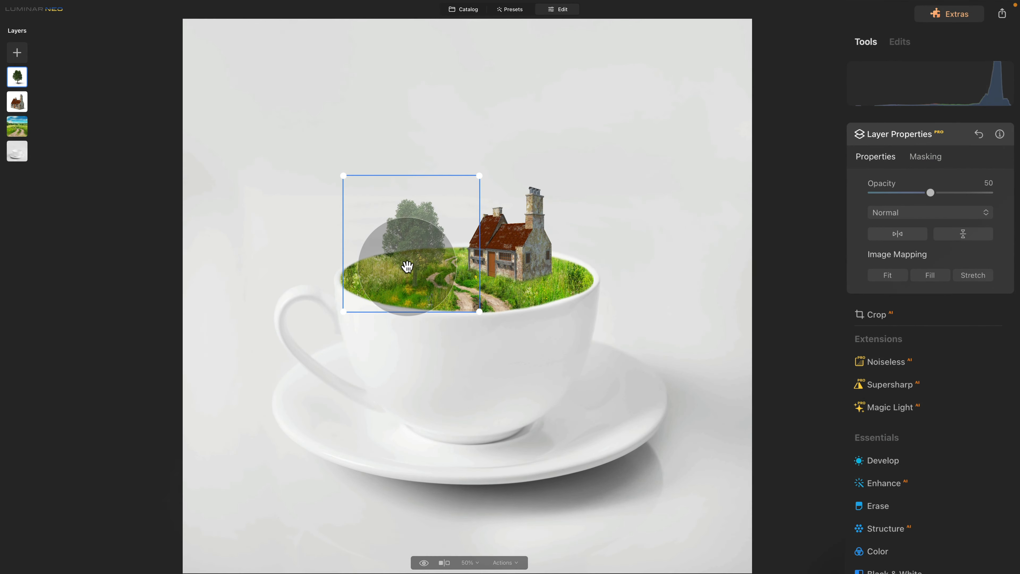
{"action": "left_click_drag", "start_coordinate": [372, 234], "coordinate": [395, 268]}
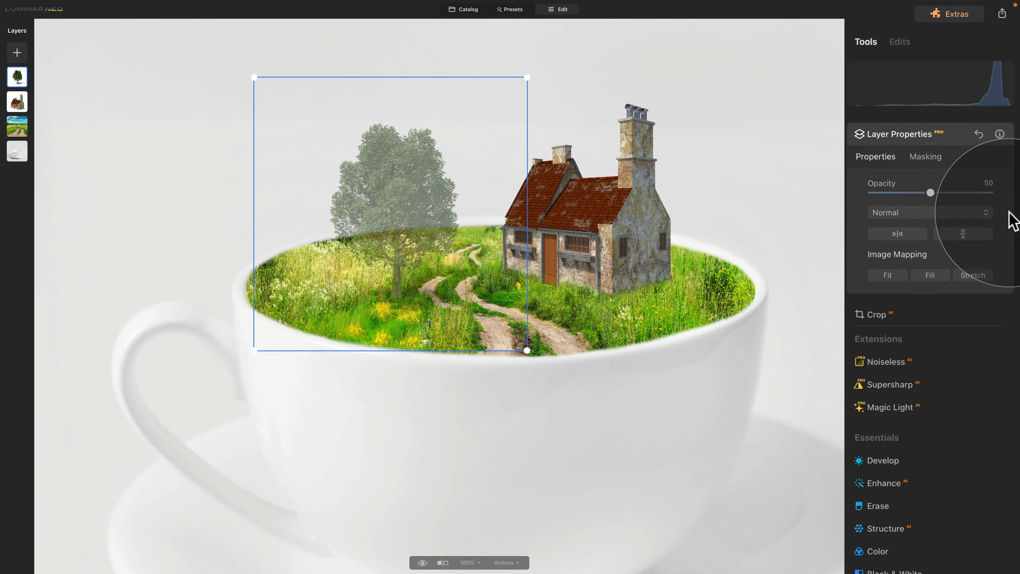
{"action": "left_click_drag", "start_coordinate": [930, 193], "coordinate": [994, 192]}
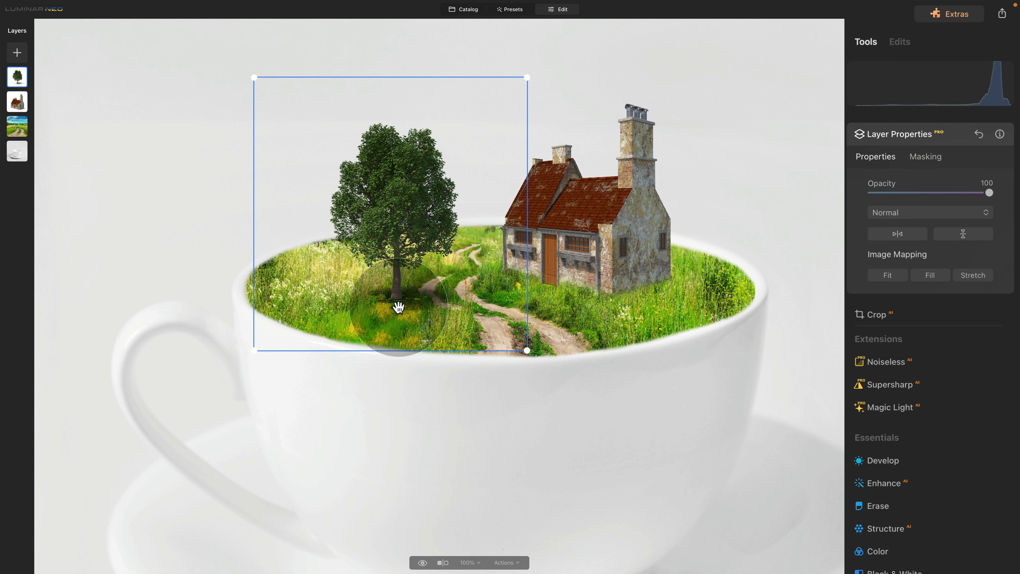
Step: Erase the tree's ground shadow on both sides of the trunk with a mask brush of size 100 and softness 5
{"action": "key", "text": "super+="}
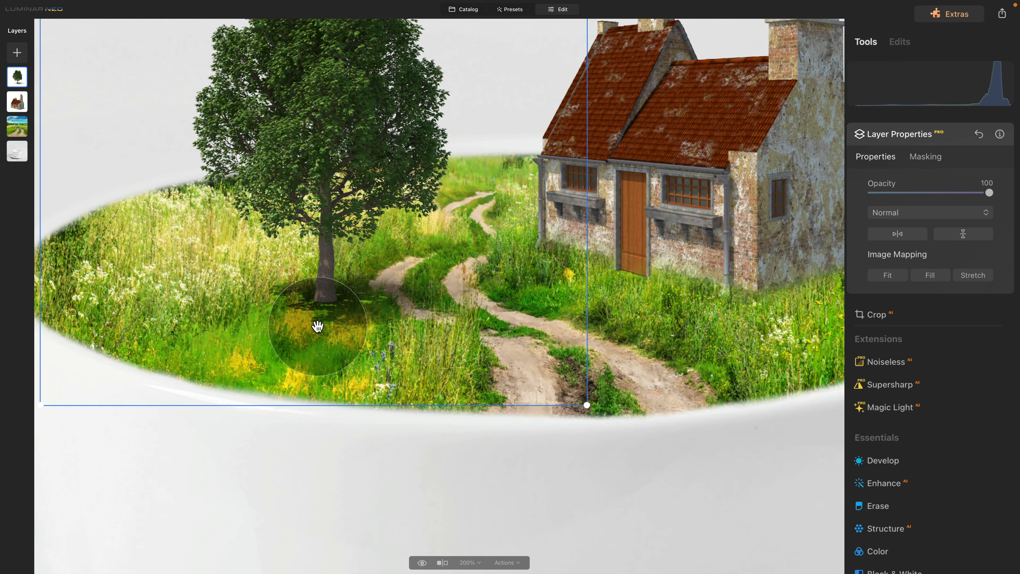
{"action": "key", "text": "super+plus"}
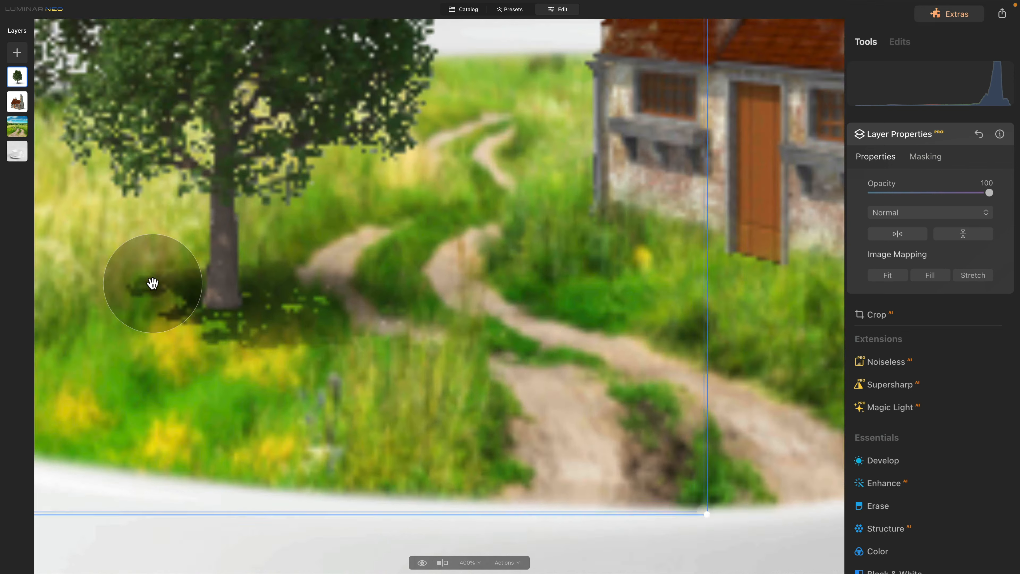
{"action": "left_click_drag", "start_coordinate": [152, 283], "coordinate": [486, 353]}
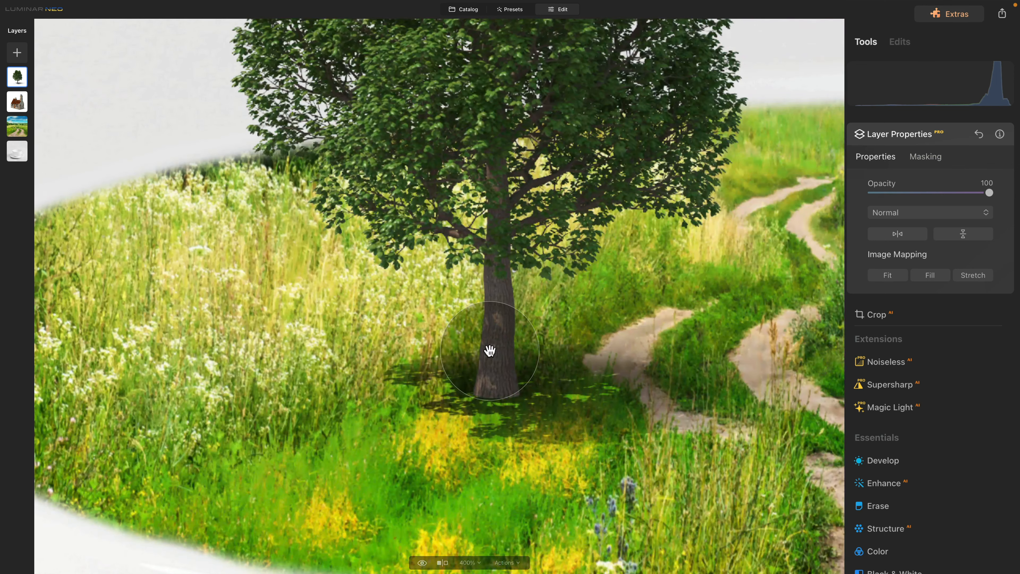
{"action": "key", "text": "super+plus"}
{"action": "left_click_drag", "start_coordinate": [490, 351], "coordinate": [472, 295]}
{"action": "left_click", "coordinate": [916, 157]}
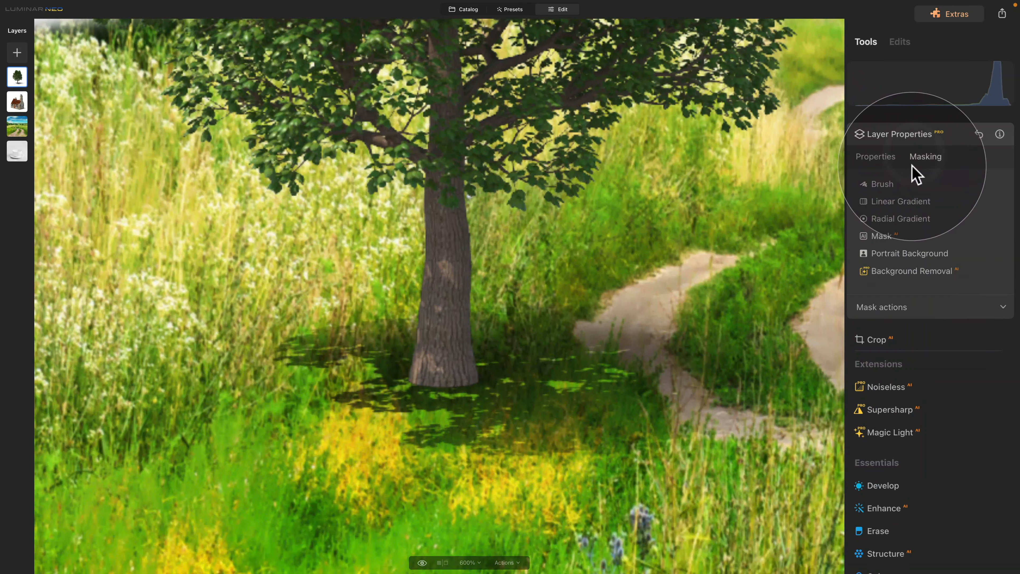
{"action": "left_click", "coordinate": [887, 184]}
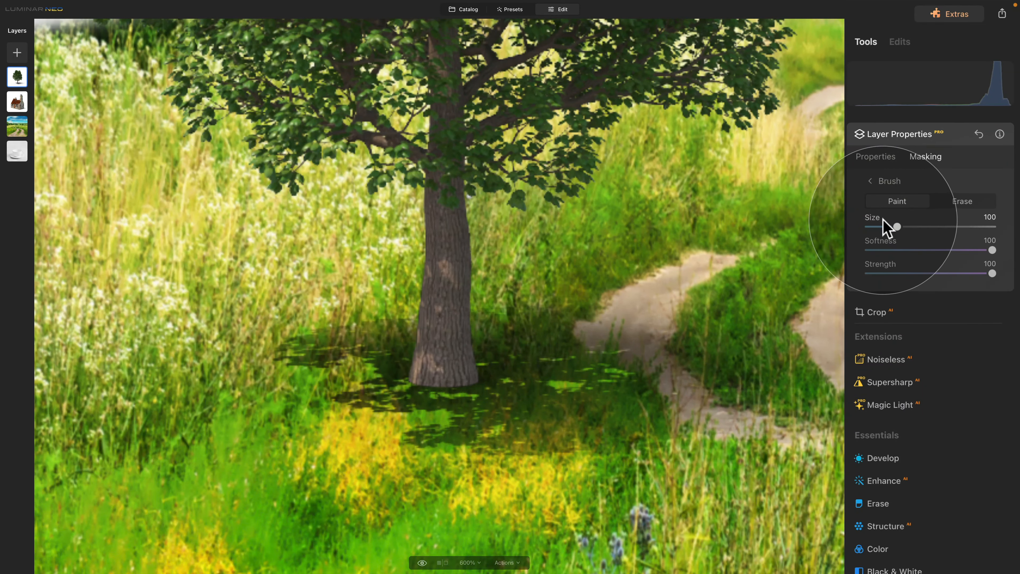
{"action": "left_click", "coordinate": [950, 202]}
{"action": "left_click_drag", "start_coordinate": [992, 250], "coordinate": [875, 251]}
{"action": "mouse_move", "coordinate": [349, 382]}
{"action": "left_mouse_down"}
{"action": "mouse_move", "coordinate": [303, 289]}
{"action": "mouse_move", "coordinate": [311, 316]}
{"action": "mouse_move", "coordinate": [344, 262]}
{"action": "mouse_move", "coordinate": [319, 429]}
{"action": "mouse_move", "coordinate": [372, 408]}
{"action": "mouse_move", "coordinate": [543, 420]}
{"action": "mouse_move", "coordinate": [417, 435]}
{"action": "mouse_move", "coordinate": [561, 445]}
{"action": "mouse_move", "coordinate": [675, 438]}
{"action": "left_mouse_up"}
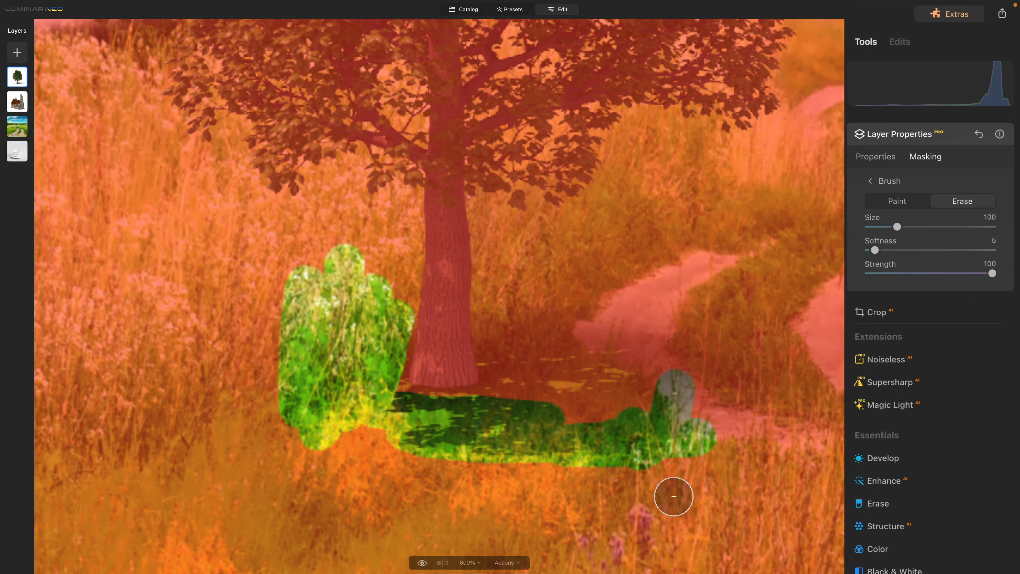
{"action": "mouse_move", "coordinate": [674, 496]}
{"action": "left_mouse_down"}
{"action": "mouse_move", "coordinate": [654, 387]}
{"action": "mouse_move", "coordinate": [582, 329]}
{"action": "mouse_move", "coordinate": [550, 371]}
{"action": "mouse_move", "coordinate": [575, 293]}
{"action": "mouse_move", "coordinate": [623, 304]}
{"action": "mouse_move", "coordinate": [613, 291]}
{"action": "mouse_move", "coordinate": [503, 392]}
{"action": "mouse_move", "coordinate": [542, 396]}
{"action": "mouse_move", "coordinate": [523, 407]}
{"action": "mouse_move", "coordinate": [514, 387]}
{"action": "left_mouse_up"}
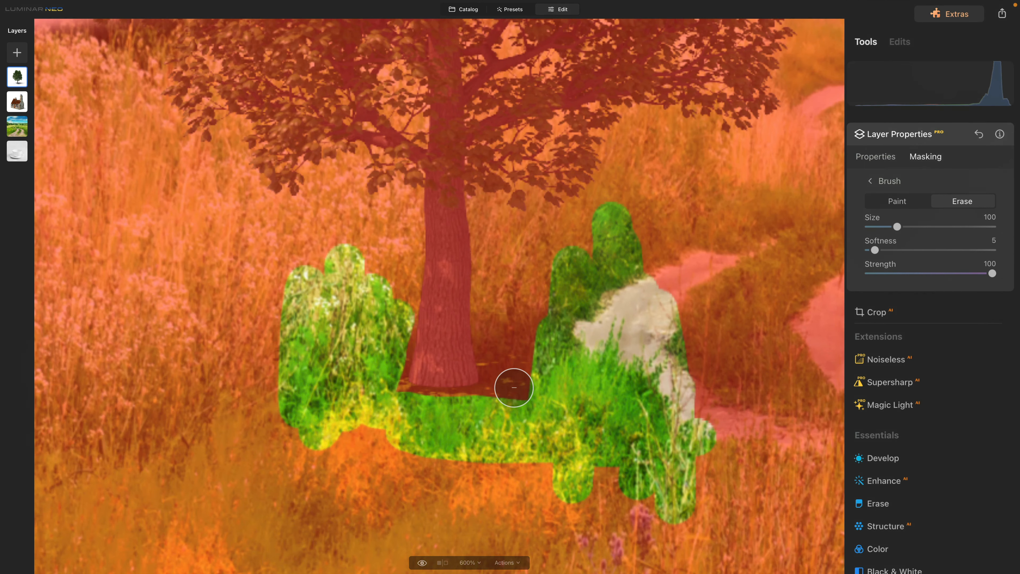
Step: Erase the leftover shadow close to the trunk, along its left edge and underneath its base
{"action": "mouse_move", "coordinate": [495, 317]}
{"action": "left_mouse_down"}
{"action": "mouse_move", "coordinate": [515, 349]}
{"action": "mouse_move", "coordinate": [514, 282]}
{"action": "mouse_move", "coordinate": [540, 356]}
{"action": "left_mouse_up"}
{"action": "mouse_move", "coordinate": [492, 398]}
{"action": "left_mouse_down"}
{"action": "mouse_move", "coordinate": [442, 412]}
{"action": "mouse_move", "coordinate": [372, 402]}
{"action": "mouse_move", "coordinate": [478, 412]}
{"action": "mouse_move", "coordinate": [460, 406]}
{"action": "left_mouse_up"}
{"action": "scroll", "coordinate": [459, 406], "scroll_direction": "up", "scroll_amount": 5}
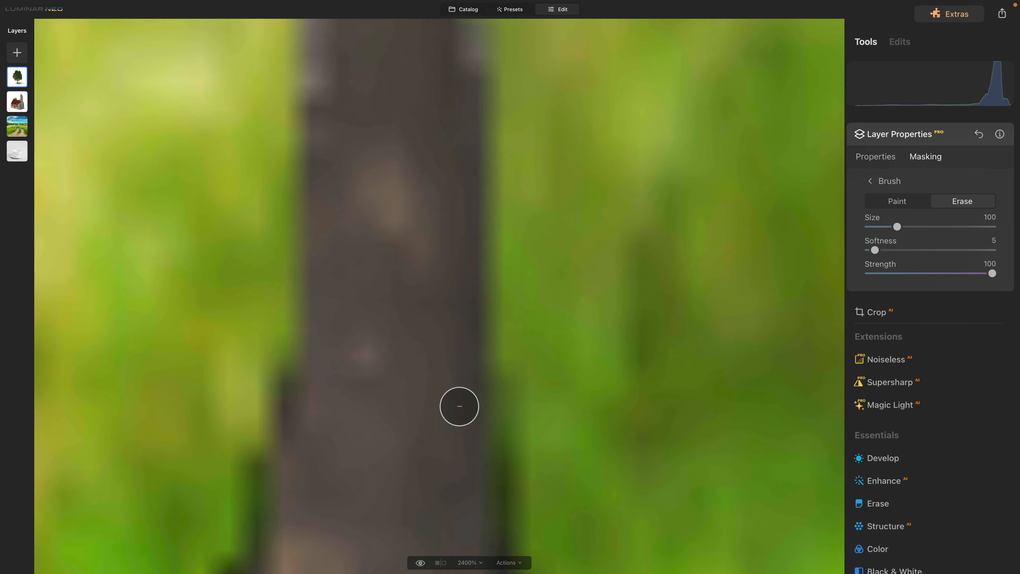
{"action": "scroll", "coordinate": [624, 196], "scroll_direction": "down", "scroll_amount": 3}
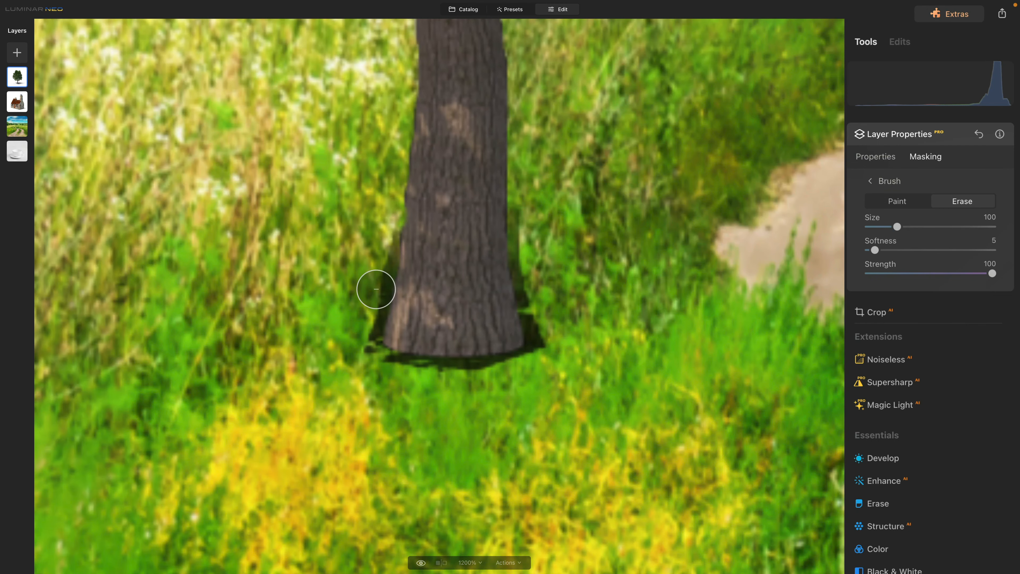
{"action": "left_click_drag", "start_coordinate": [376, 289], "coordinate": [373, 357]}
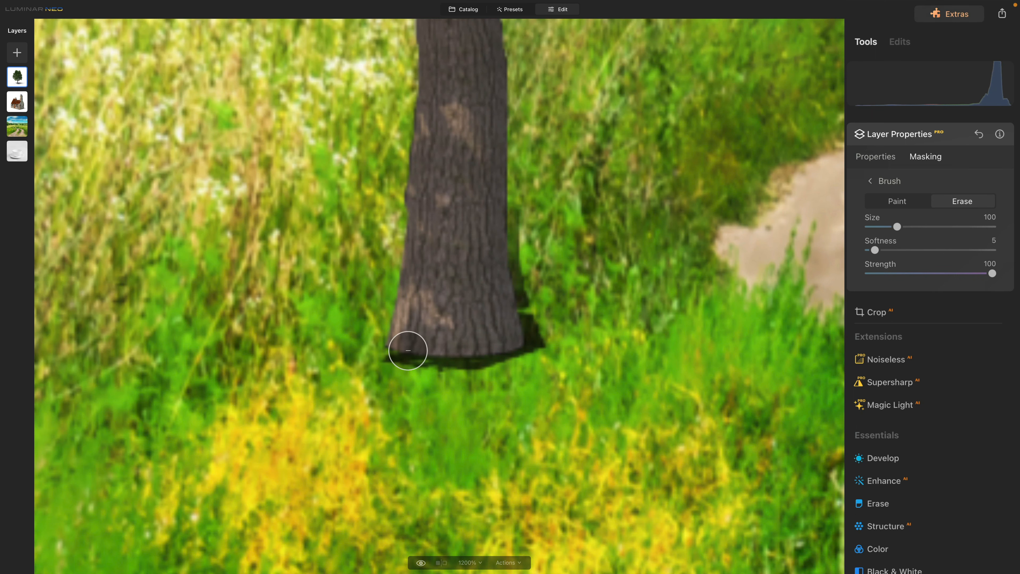
{"action": "key", "text": "x"}
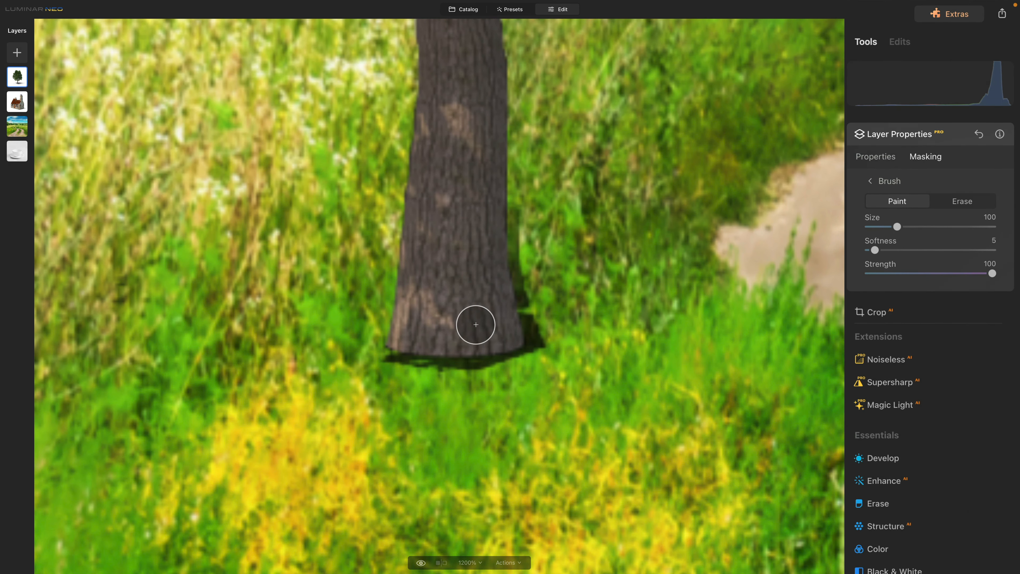
{"action": "key", "text": "x"}
{"action": "mouse_move", "coordinate": [373, 365]}
{"action": "left_mouse_down"}
{"action": "mouse_move", "coordinate": [440, 375]}
{"action": "mouse_move", "coordinate": [548, 362]}
{"action": "left_mouse_up"}
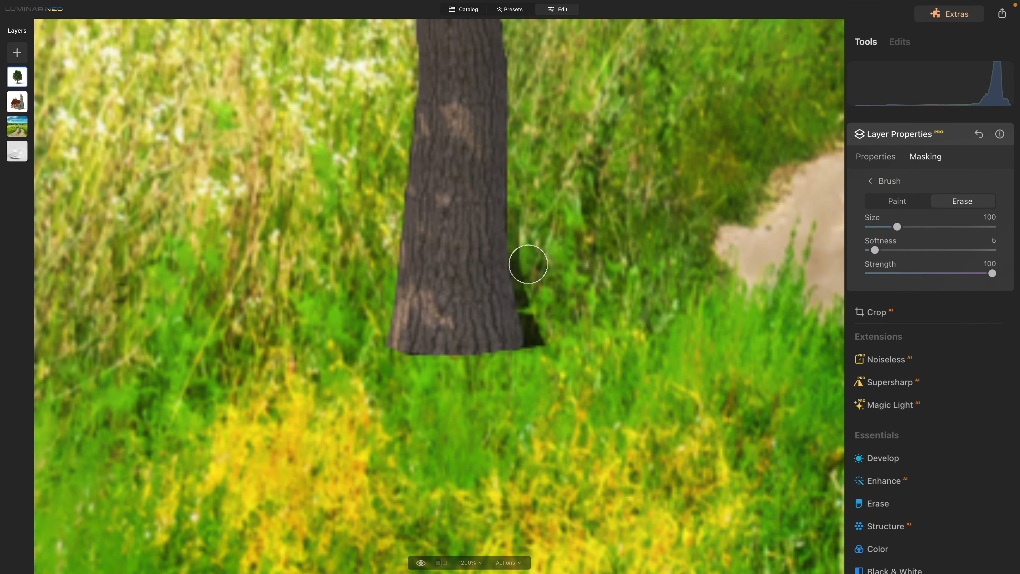
Step: Erase the remaining dark shadow along the trunk's right edge and clean up just below its base
{"action": "left_click_drag", "start_coordinate": [528, 209], "coordinate": [528, 222]}
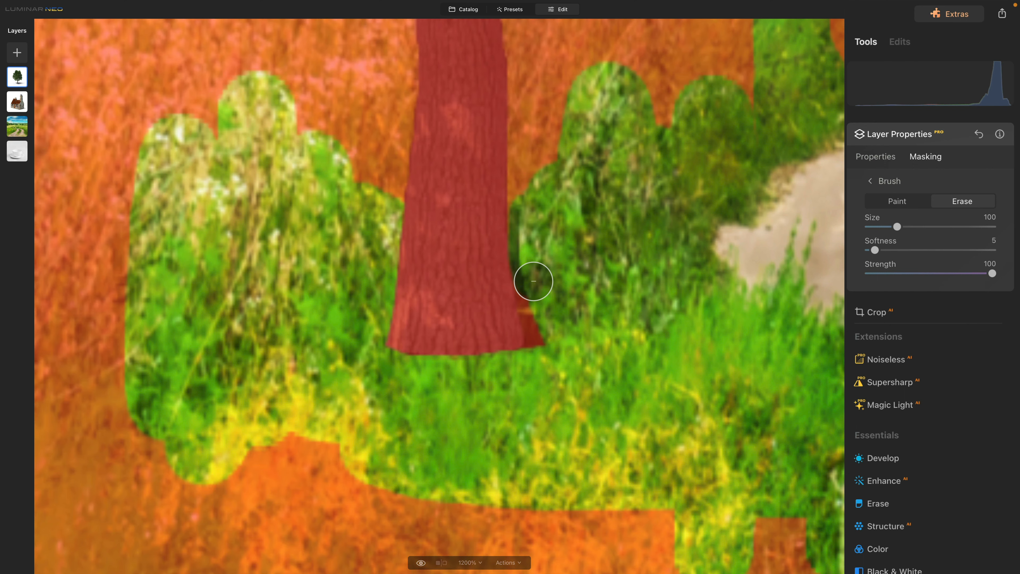
{"action": "mouse_move", "coordinate": [534, 282]}
{"action": "left_mouse_down"}
{"action": "mouse_move", "coordinate": [552, 353]}
{"action": "mouse_move", "coordinate": [541, 353]}
{"action": "left_mouse_up"}
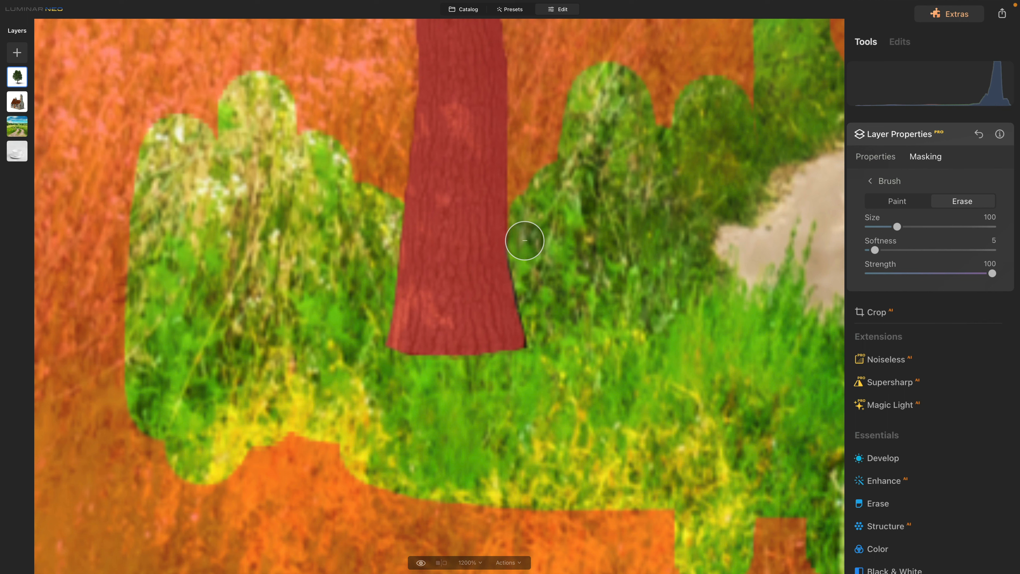
{"action": "left_click_drag", "start_coordinate": [525, 240], "coordinate": [530, 247]}
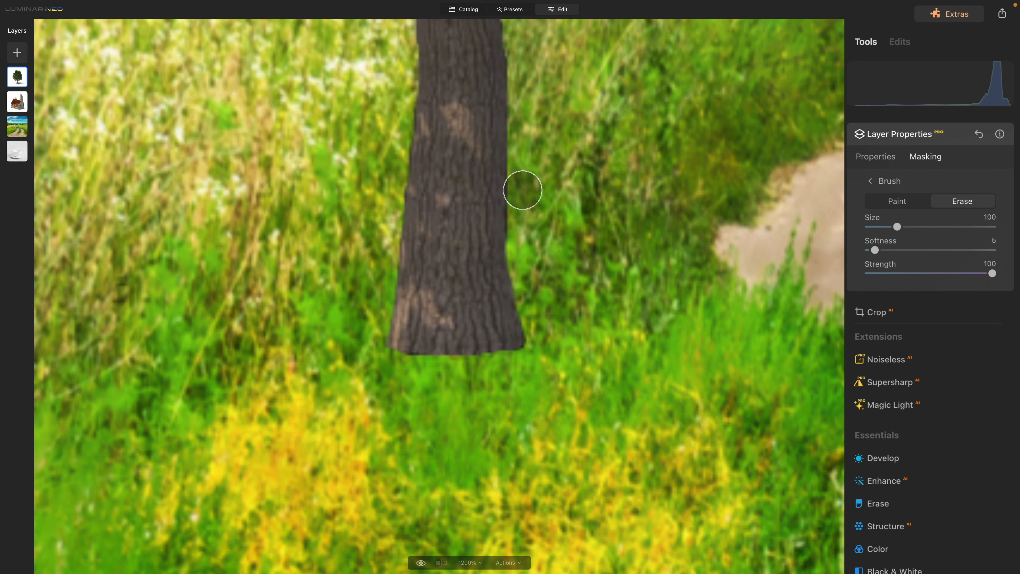
{"action": "left_click_drag", "start_coordinate": [525, 172], "coordinate": [532, 197]}
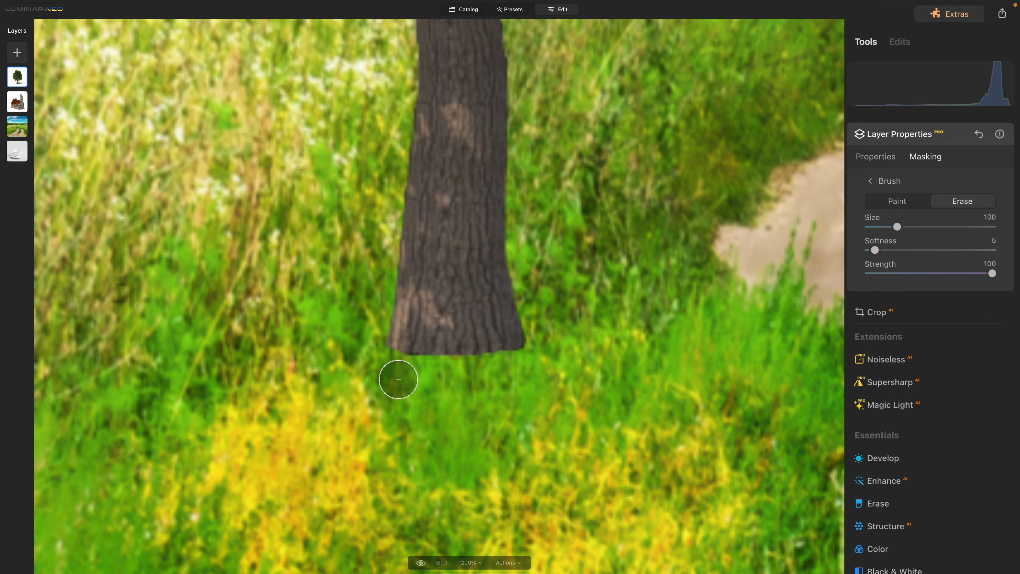
{"action": "left_click_drag", "start_coordinate": [406, 371], "coordinate": [426, 383]}
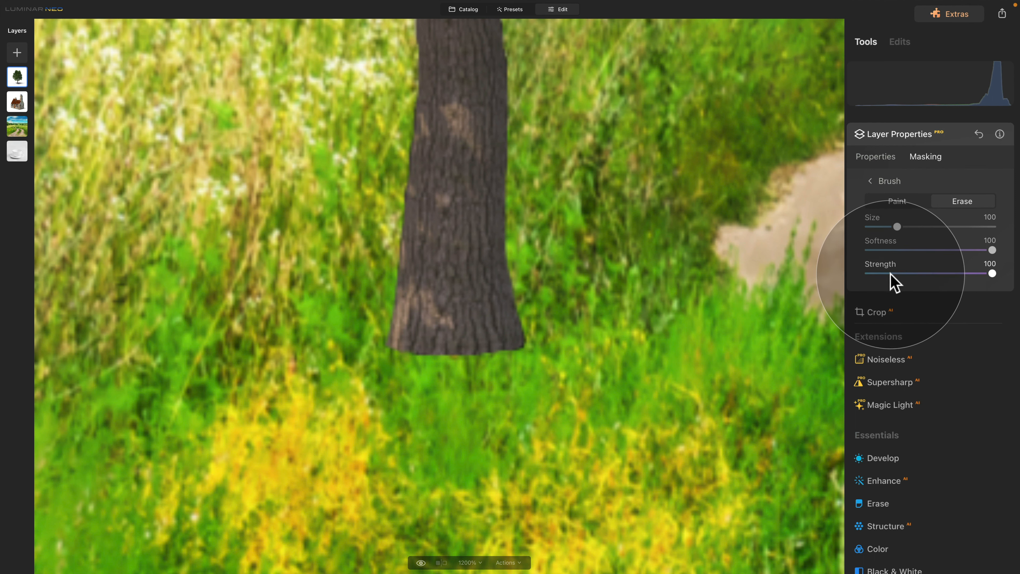
Step: Partly fade the lower trunk into the grass with an erasing brush of size 268, softness 100 and strength 20
{"action": "left_click_drag", "start_coordinate": [893, 273], "coordinate": [886, 274]}
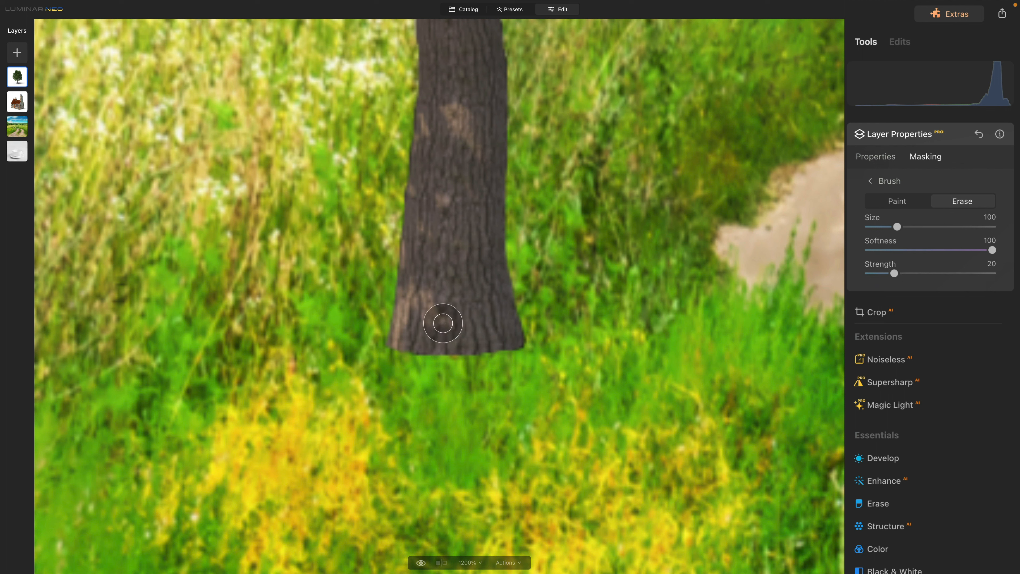
{"action": "key", "text": "bracketright"}
{"action": "key", "text": "bracketright"}
{"action": "key", "text": "bracketright"}
{"action": "key", "text": "bracketright"}
{"action": "key", "text": "bracketright"}
{"action": "key", "text": "bracketright"}
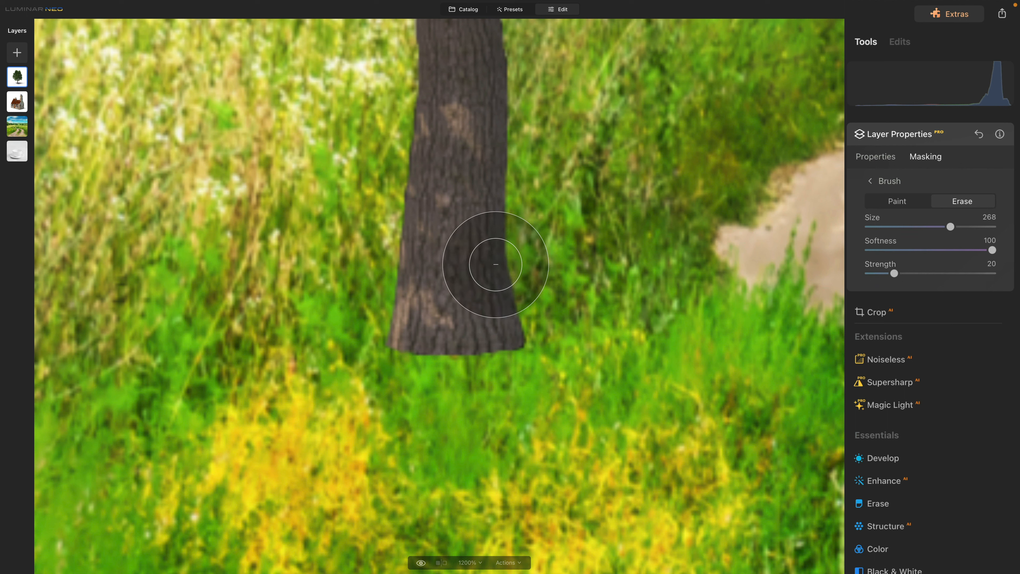
{"action": "mouse_move", "coordinate": [501, 278]}
{"action": "left_mouse_down"}
{"action": "mouse_move", "coordinate": [406, 300]}
{"action": "mouse_move", "coordinate": [507, 289]}
{"action": "mouse_move", "coordinate": [394, 283]}
{"action": "mouse_move", "coordinate": [535, 306]}
{"action": "mouse_move", "coordinate": [415, 315]}
{"action": "mouse_move", "coordinate": [563, 357]}
{"action": "left_mouse_up"}
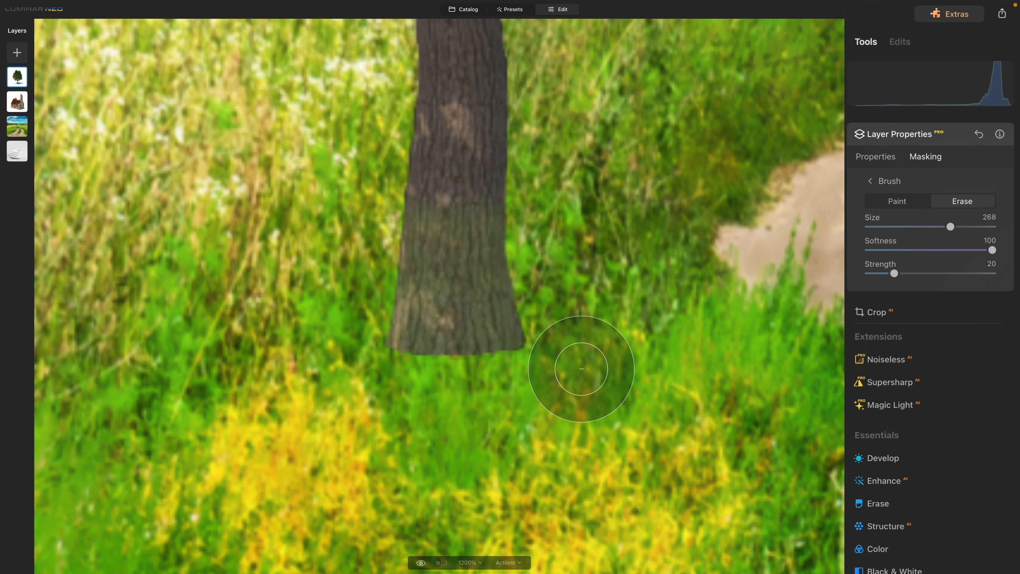
{"action": "mouse_move", "coordinate": [486, 265]}
{"action": "left_mouse_down"}
{"action": "mouse_move", "coordinate": [399, 258]}
{"action": "mouse_move", "coordinate": [474, 261]}
{"action": "mouse_move", "coordinate": [474, 287]}
{"action": "mouse_move", "coordinate": [416, 323]}
{"action": "mouse_move", "coordinate": [520, 364]}
{"action": "left_mouse_up"}
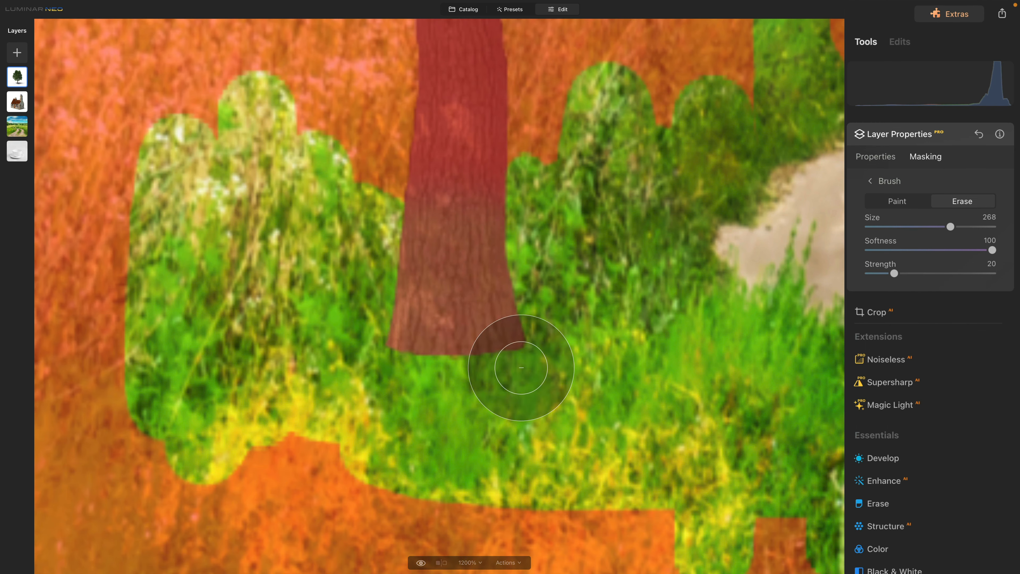
Step: Dissolve the trunk's foot further into the grass with repeated erasing strokes at brush sizes 172 and 196
{"action": "left_click_drag", "start_coordinate": [950, 226], "coordinate": [920, 227]}
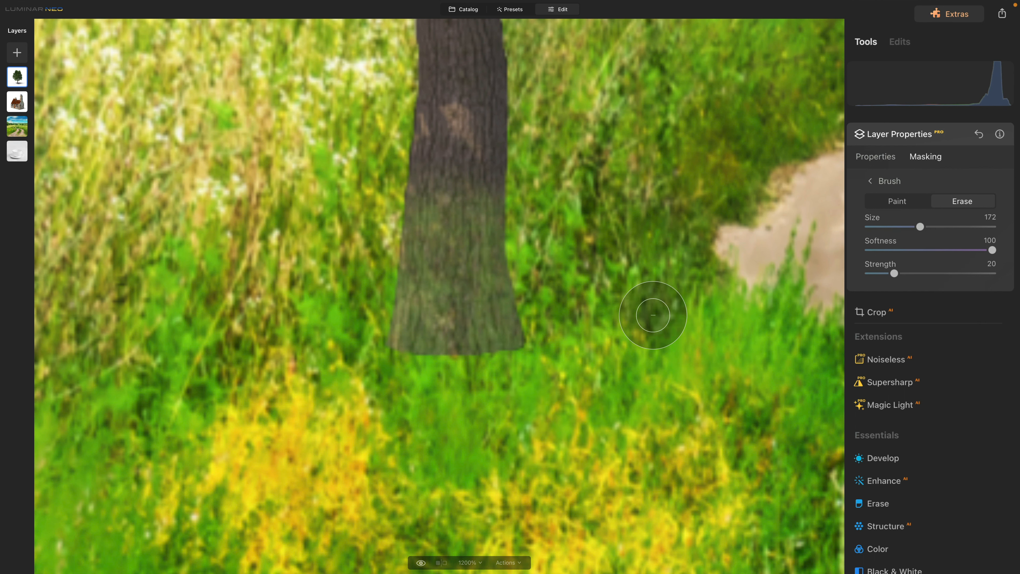
{"action": "mouse_move", "coordinate": [656, 312]}
{"action": "left_mouse_down"}
{"action": "mouse_move", "coordinate": [528, 368]}
{"action": "mouse_move", "coordinate": [518, 359]}
{"action": "mouse_move", "coordinate": [524, 340]}
{"action": "mouse_move", "coordinate": [460, 356]}
{"action": "mouse_move", "coordinate": [523, 361]}
{"action": "mouse_move", "coordinate": [409, 358]}
{"action": "mouse_move", "coordinate": [527, 353]}
{"action": "mouse_move", "coordinate": [398, 346]}
{"action": "mouse_move", "coordinate": [542, 347]}
{"action": "mouse_move", "coordinate": [508, 360]}
{"action": "mouse_move", "coordinate": [479, 355]}
{"action": "mouse_move", "coordinate": [536, 341]}
{"action": "mouse_move", "coordinate": [408, 360]}
{"action": "mouse_move", "coordinate": [489, 362]}
{"action": "mouse_move", "coordinate": [535, 336]}
{"action": "mouse_move", "coordinate": [318, 357]}
{"action": "mouse_move", "coordinate": [539, 356]}
{"action": "mouse_move", "coordinate": [505, 341]}
{"action": "mouse_move", "coordinate": [548, 347]}
{"action": "mouse_move", "coordinate": [389, 355]}
{"action": "mouse_move", "coordinate": [427, 358]}
{"action": "left_mouse_up"}
{"action": "mouse_move", "coordinate": [505, 349]}
{"action": "left_mouse_down"}
{"action": "mouse_move", "coordinate": [597, 342]}
{"action": "mouse_move", "coordinate": [590, 360]}
{"action": "mouse_move", "coordinate": [467, 358]}
{"action": "mouse_move", "coordinate": [486, 347]}
{"action": "mouse_move", "coordinate": [437, 340]}
{"action": "mouse_move", "coordinate": [469, 356]}
{"action": "mouse_move", "coordinate": [451, 347]}
{"action": "mouse_move", "coordinate": [406, 361]}
{"action": "mouse_move", "coordinate": [497, 292]}
{"action": "mouse_move", "coordinate": [417, 228]}
{"action": "mouse_move", "coordinate": [463, 233]}
{"action": "left_mouse_up"}
{"action": "key", "text": "bracketright"}
{"action": "key", "text": "bracketright"}
{"action": "key", "text": "bracketright"}
{"action": "key", "text": "bracketright"}
{"action": "mouse_move", "coordinate": [562, 358]}
{"action": "left_mouse_down"}
{"action": "mouse_move", "coordinate": [513, 338]}
{"action": "mouse_move", "coordinate": [489, 219]}
{"action": "left_mouse_up"}
{"action": "mouse_move", "coordinate": [563, 296]}
{"action": "left_mouse_down"}
{"action": "mouse_move", "coordinate": [426, 352]}
{"action": "mouse_move", "coordinate": [556, 360]}
{"action": "mouse_move", "coordinate": [369, 377]}
{"action": "left_mouse_up"}
{"action": "left_click_drag", "start_coordinate": [358, 379], "coordinate": [523, 342]}
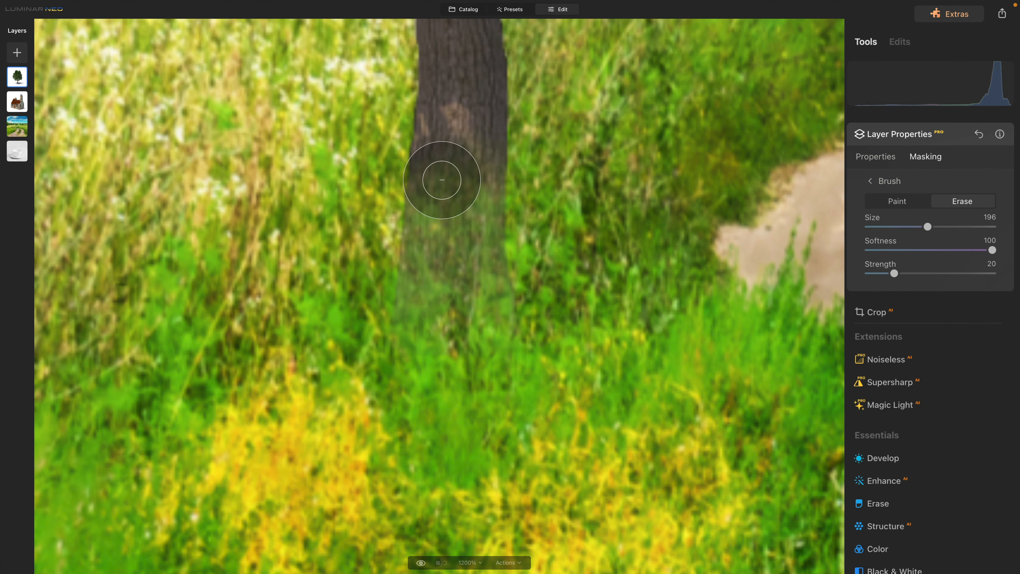
Step: Paint the lower trunk partly back in over the grass at brush size 196, softness 100 and strength 20, finishing in Erase mode
{"action": "mouse_move", "coordinate": [426, 181]}
{"action": "left_mouse_down"}
{"action": "mouse_move", "coordinate": [480, 192]}
{"action": "mouse_move", "coordinate": [464, 205]}
{"action": "mouse_move", "coordinate": [494, 211]}
{"action": "left_mouse_up"}
{"action": "mouse_move", "coordinate": [345, 194]}
{"action": "left_mouse_down"}
{"action": "mouse_move", "coordinate": [337, 192]}
{"action": "mouse_move", "coordinate": [494, 203]}
{"action": "left_mouse_up"}
{"action": "left_click_drag", "start_coordinate": [414, 189], "coordinate": [491, 192]}
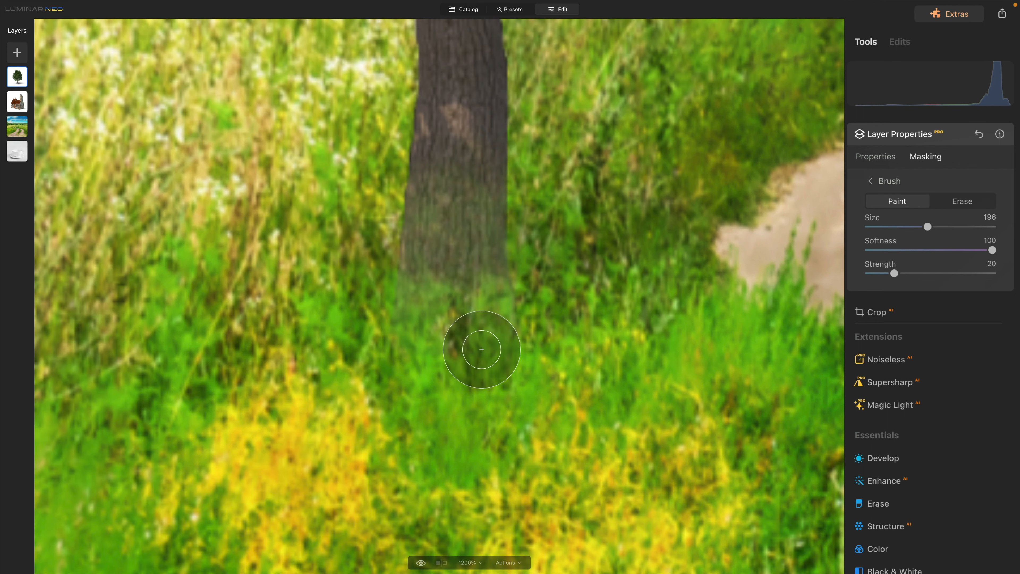
{"action": "left_click", "coordinate": [962, 201]}
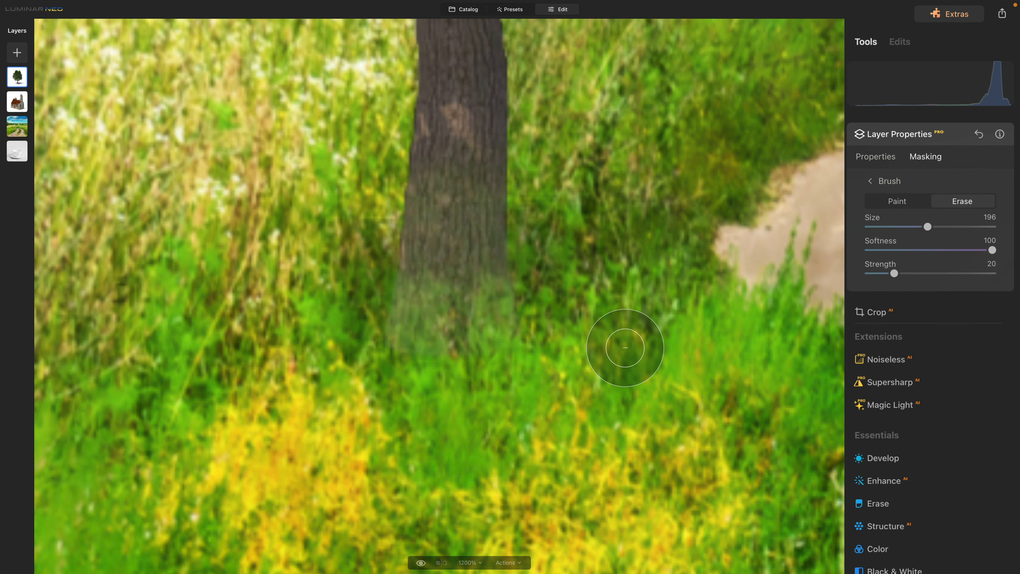
Step: Add the tree image as a second tree layer, shrink it, and place it over the cup's back rim beside the house
{"action": "key", "text": "super+0"}
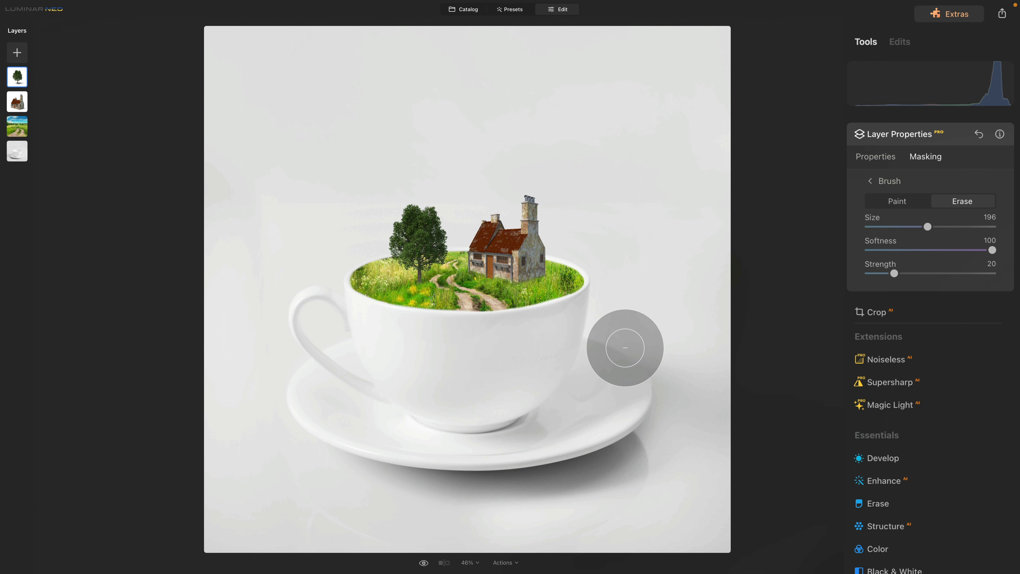
{"action": "key", "text": "super+equal"}
{"action": "key", "text": "super+equal"}
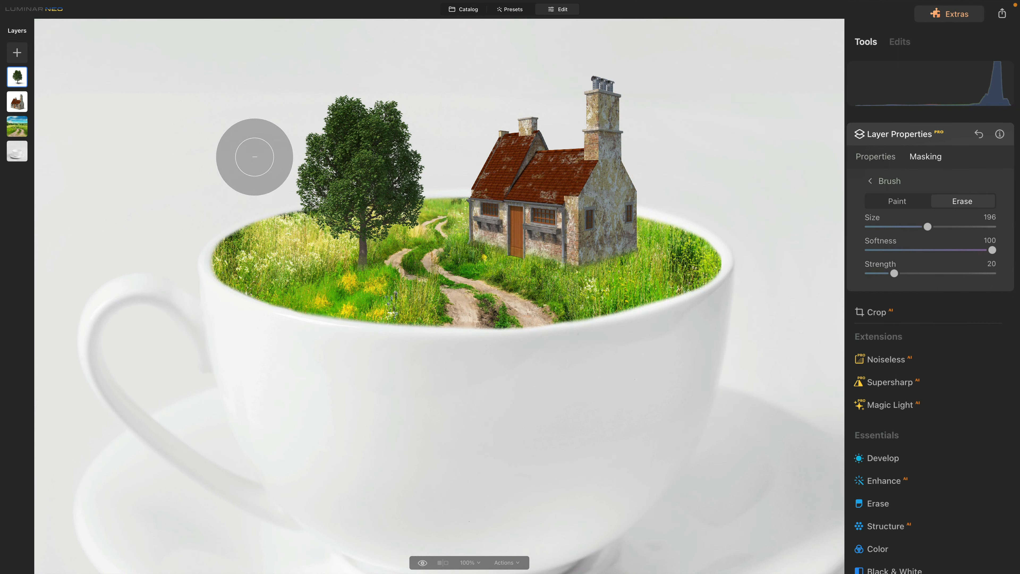
{"action": "left_click", "coordinate": [15, 57]}
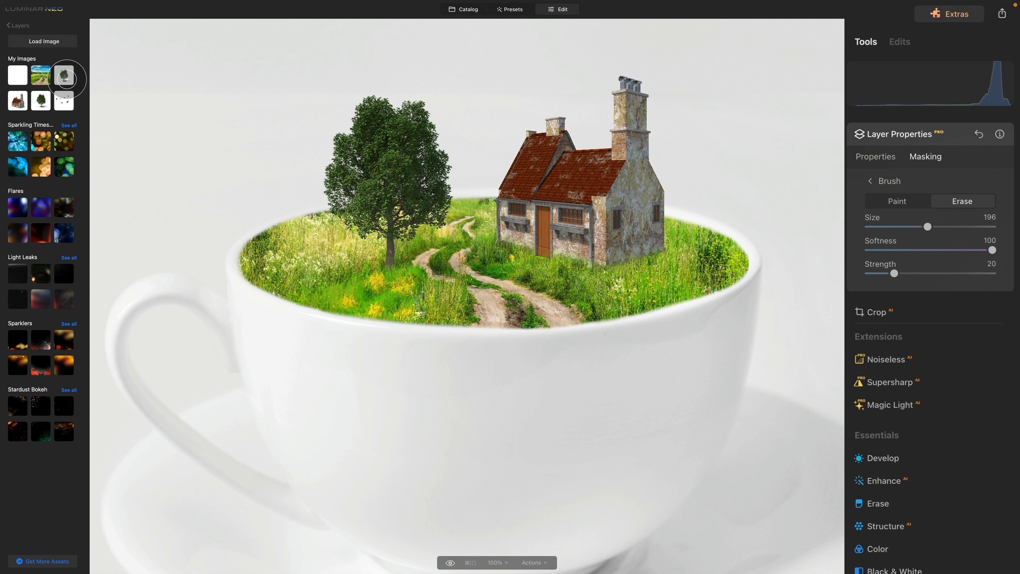
{"action": "left_click", "coordinate": [65, 76]}
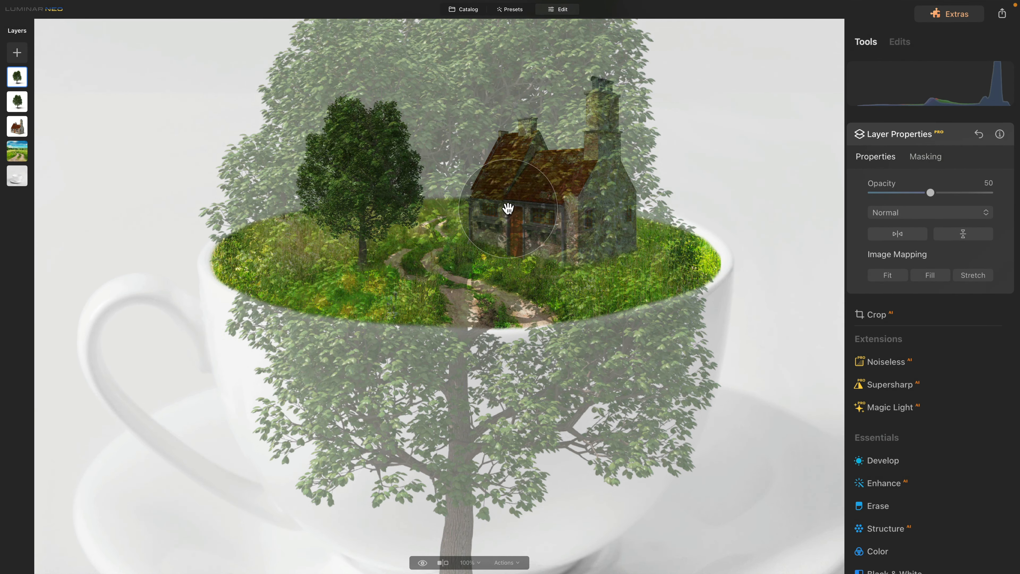
{"action": "scroll", "coordinate": [509, 208], "scroll_direction": "down", "scroll_amount": 6}
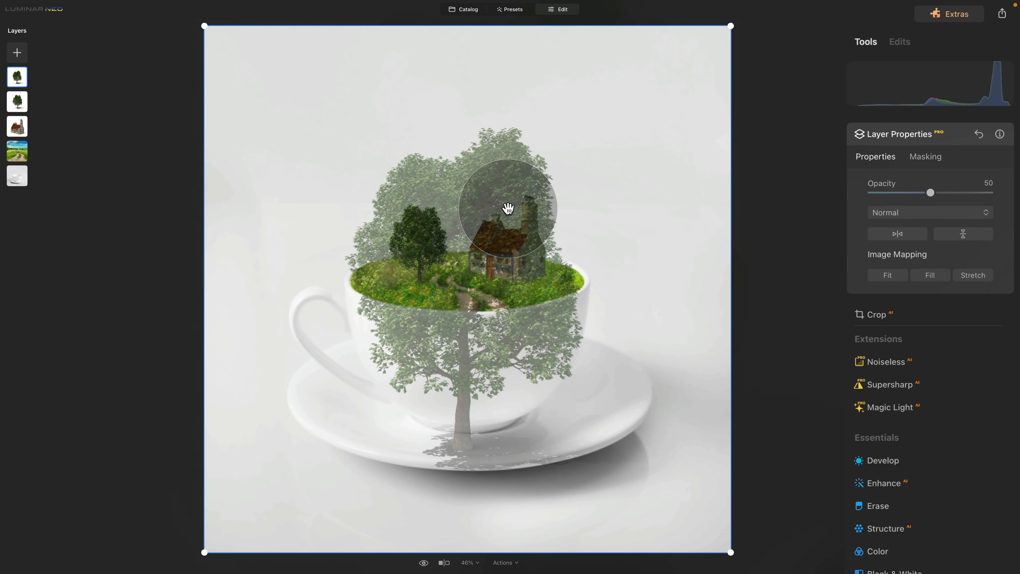
{"action": "left_click_drag", "start_coordinate": [731, 25], "coordinate": [338, 429]}
{"action": "left_click_drag", "start_coordinate": [293, 499], "coordinate": [506, 240]}
{"action": "left_click_drag", "start_coordinate": [541, 174], "coordinate": [519, 192]}
{"action": "left_click_drag", "start_coordinate": [486, 246], "coordinate": [493, 232]}
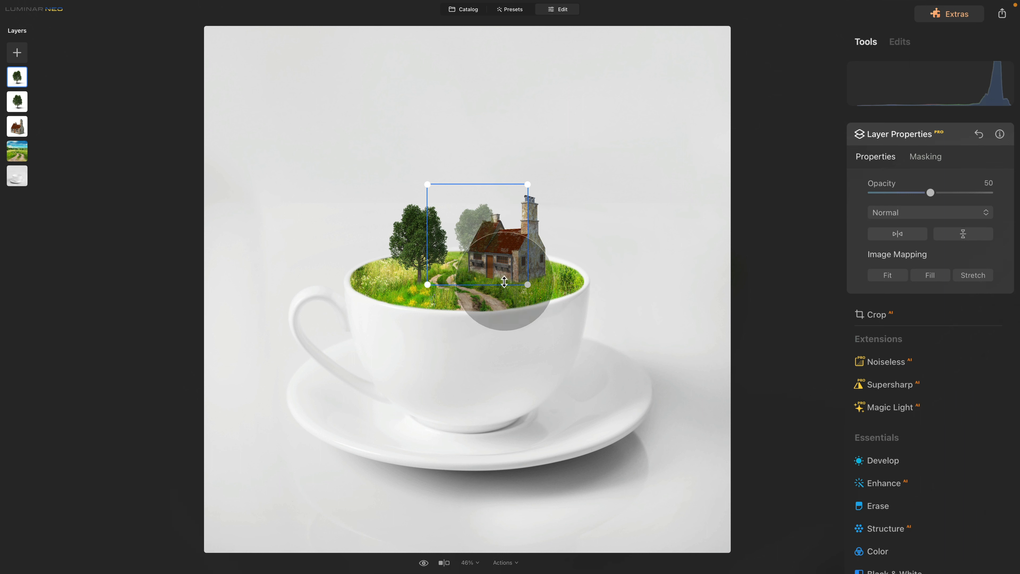
Step: Tilt the small second tree's layer counter-clockwise, nudge it towards the house, and set its opacity to 100
{"action": "left_click_drag", "start_coordinate": [531, 292], "coordinate": [550, 262]}
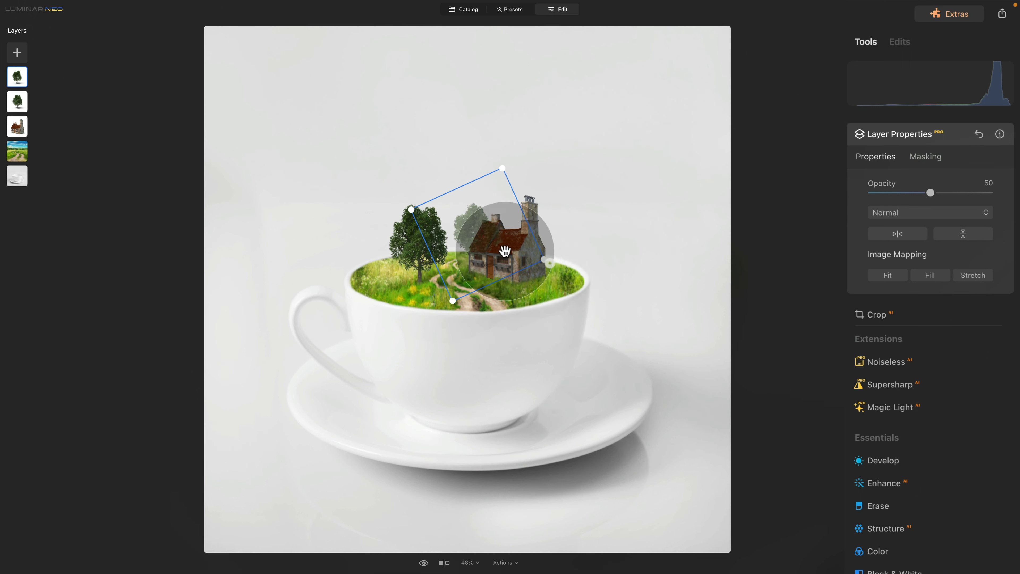
{"action": "left_click_drag", "start_coordinate": [494, 237], "coordinate": [500, 236]}
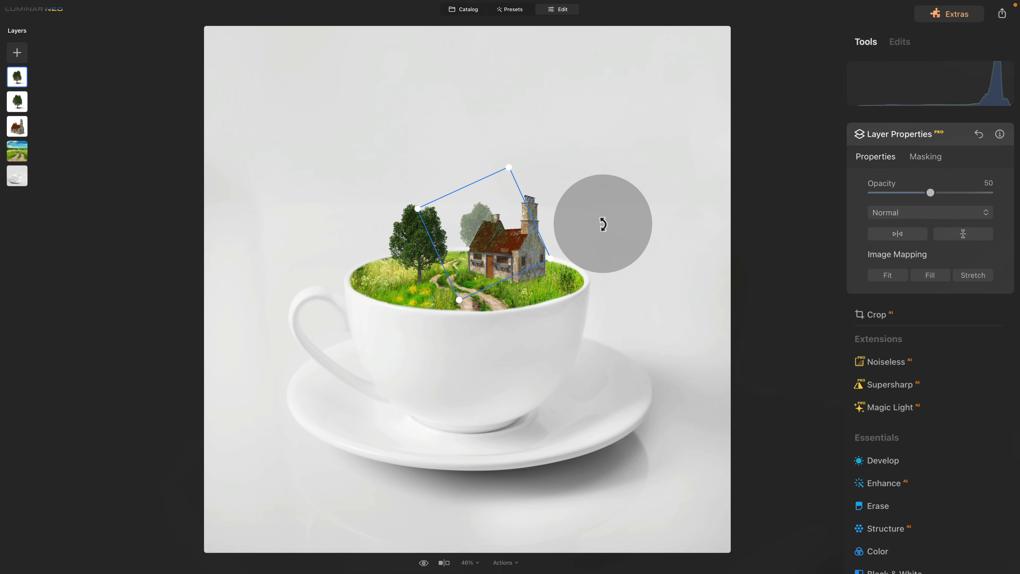
{"action": "left_click_drag", "start_coordinate": [928, 195], "coordinate": [989, 194]}
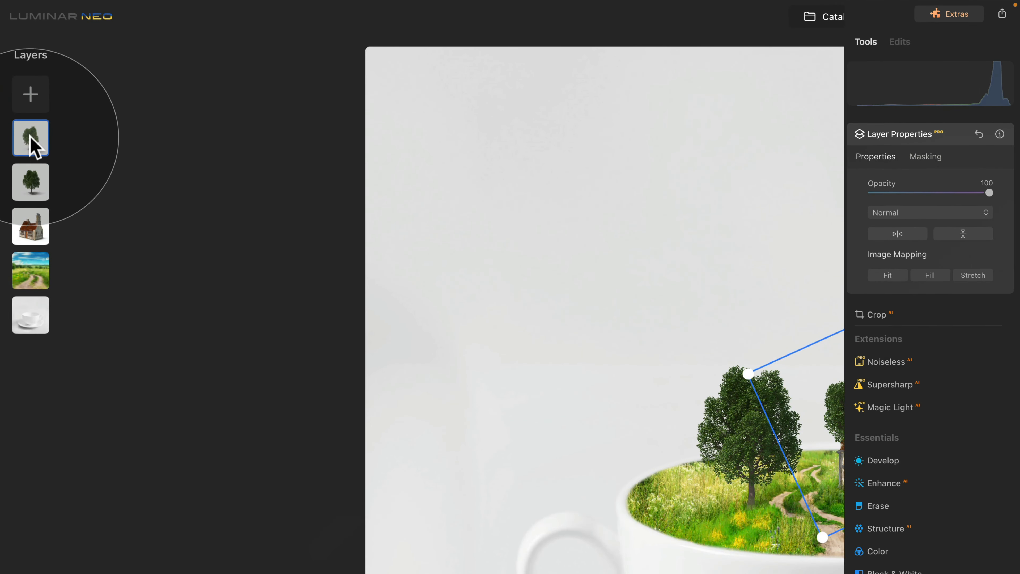
Step: Move the small tree's layer beneath the house layer, and slightly enlarge and rotate the tree
{"action": "left_click_drag", "start_coordinate": [34, 148], "coordinate": [36, 231]}
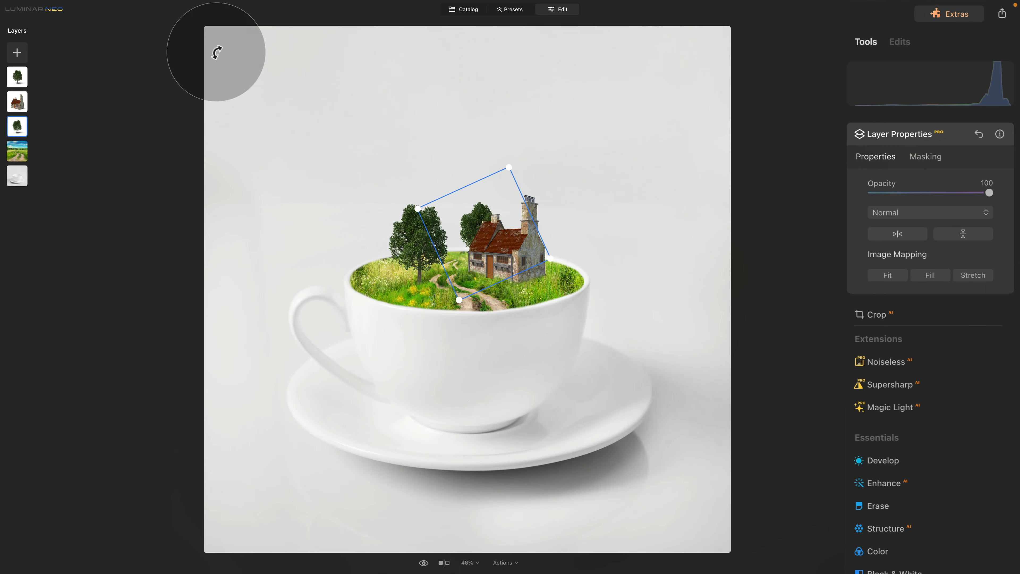
{"action": "left_click_drag", "start_coordinate": [509, 167], "coordinate": [511, 162]}
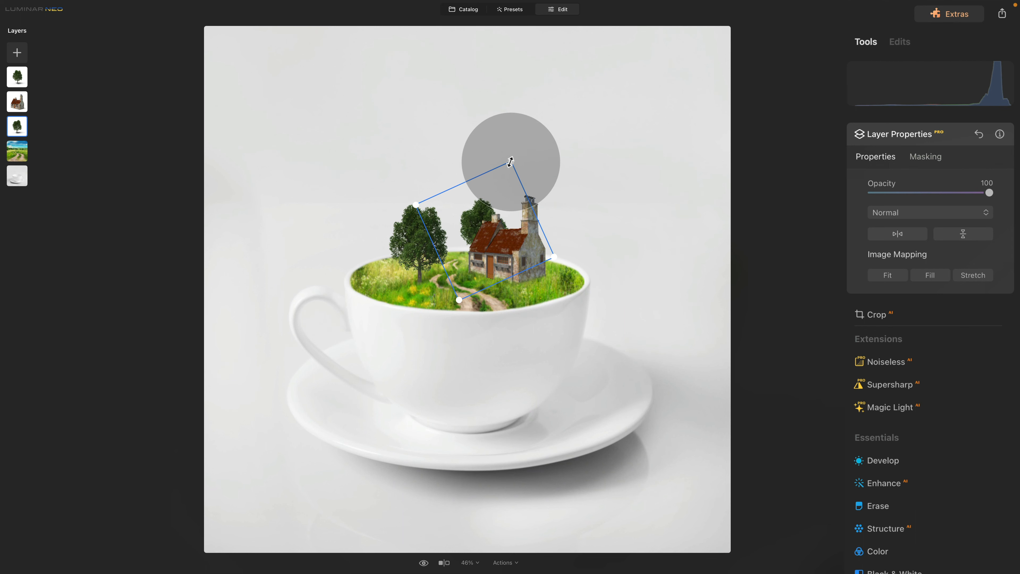
{"action": "left_click_drag", "start_coordinate": [566, 261], "coordinate": [566, 258]}
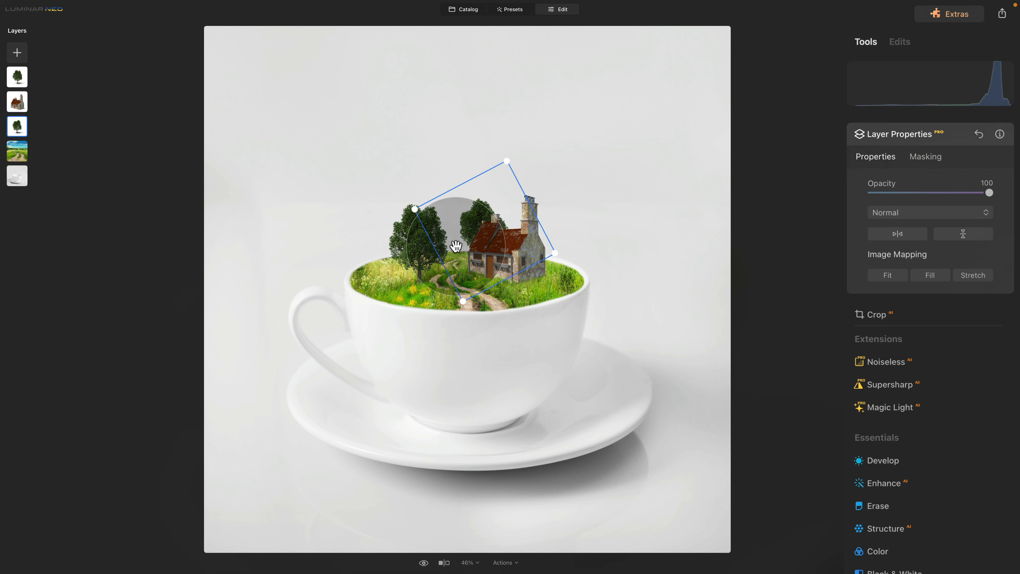
Step: Add the Cloud.png image as a new layer, scale it down, and place it over the trees
{"action": "left_click", "coordinate": [19, 52]}
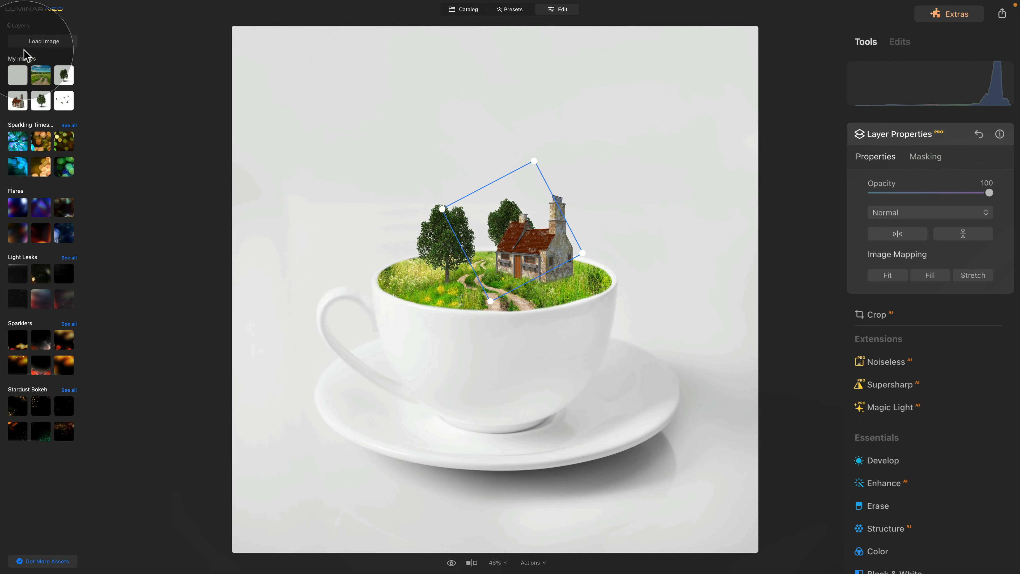
{"action": "left_click", "coordinate": [19, 76]}
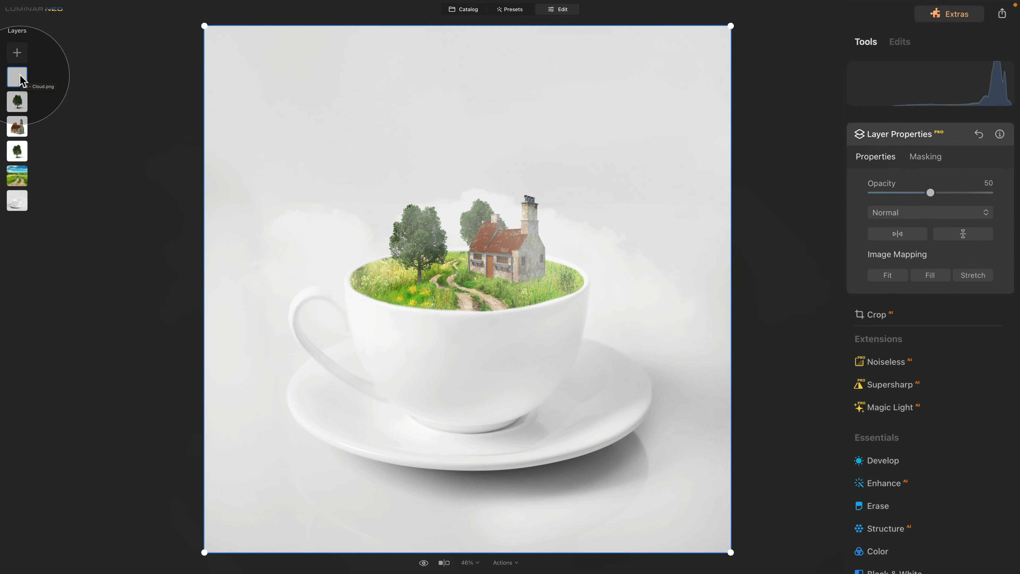
{"action": "left_click_drag", "start_coordinate": [705, 48], "coordinate": [357, 335]}
{"action": "left_click_drag", "start_coordinate": [326, 487], "coordinate": [467, 200]}
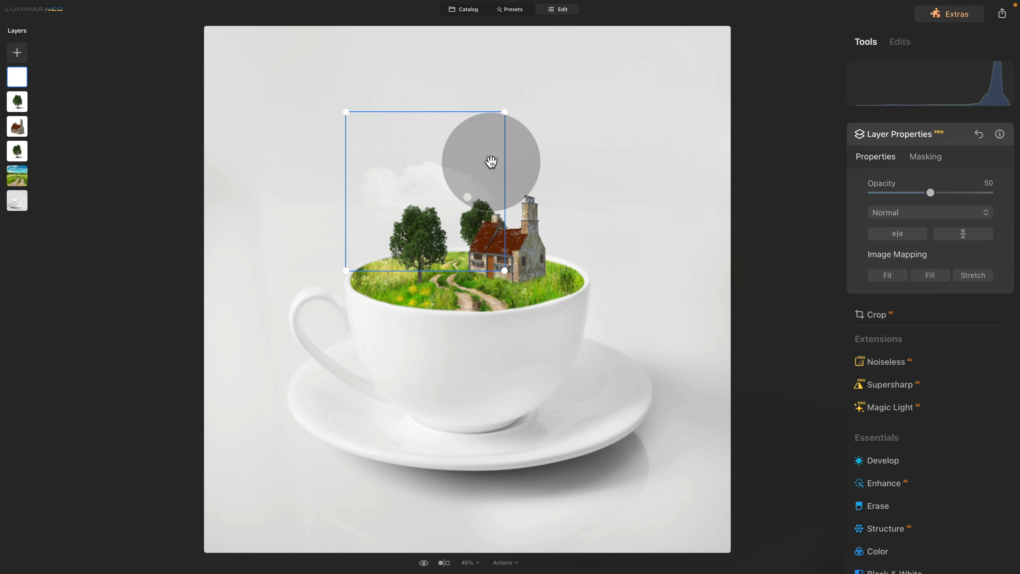
Step: Slightly enlarge and tilt the cloud counter-clockwise above the trees, and set its opacity to 100
{"action": "left_click_drag", "start_coordinate": [510, 102], "coordinate": [514, 84]}
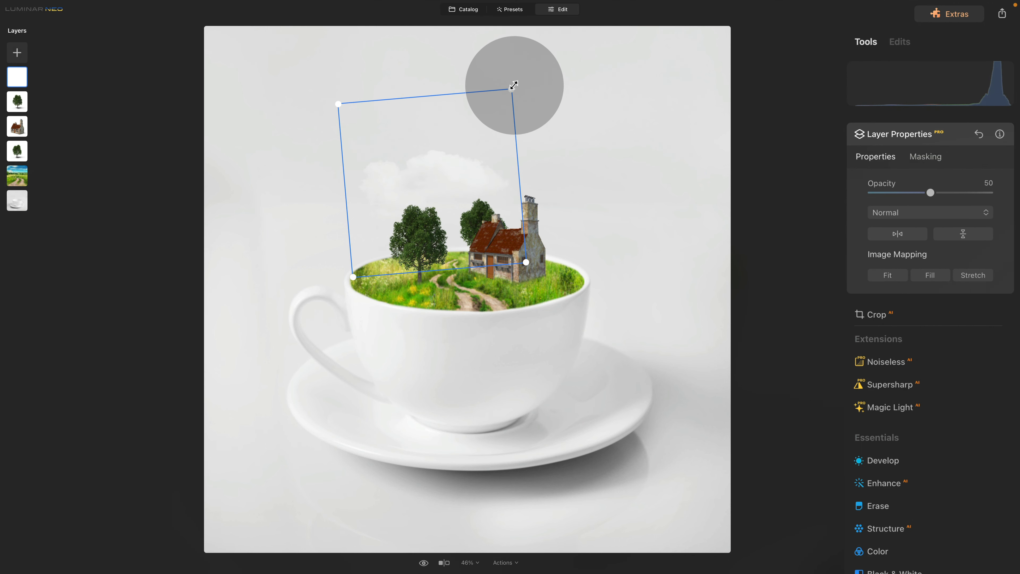
{"action": "left_click_drag", "start_coordinate": [444, 174], "coordinate": [454, 188]}
{"action": "left_click_drag", "start_coordinate": [931, 192], "coordinate": [944, 192]}
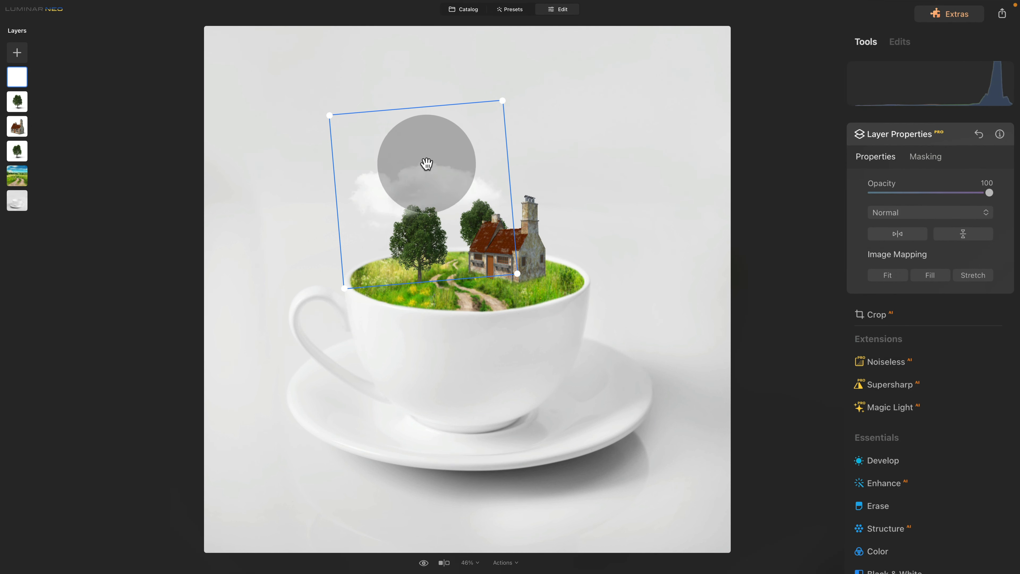
Step: Fine-tune the cloud's position and tilt above the large tree and enlarge it slightly
{"action": "left_click_drag", "start_coordinate": [453, 181], "coordinate": [458, 178]}
{"action": "left_click_drag", "start_coordinate": [558, 189], "coordinate": [560, 185]}
{"action": "left_click_drag", "start_coordinate": [431, 176], "coordinate": [441, 179]}
{"action": "left_click_drag", "start_coordinate": [530, 160], "coordinate": [532, 166]}
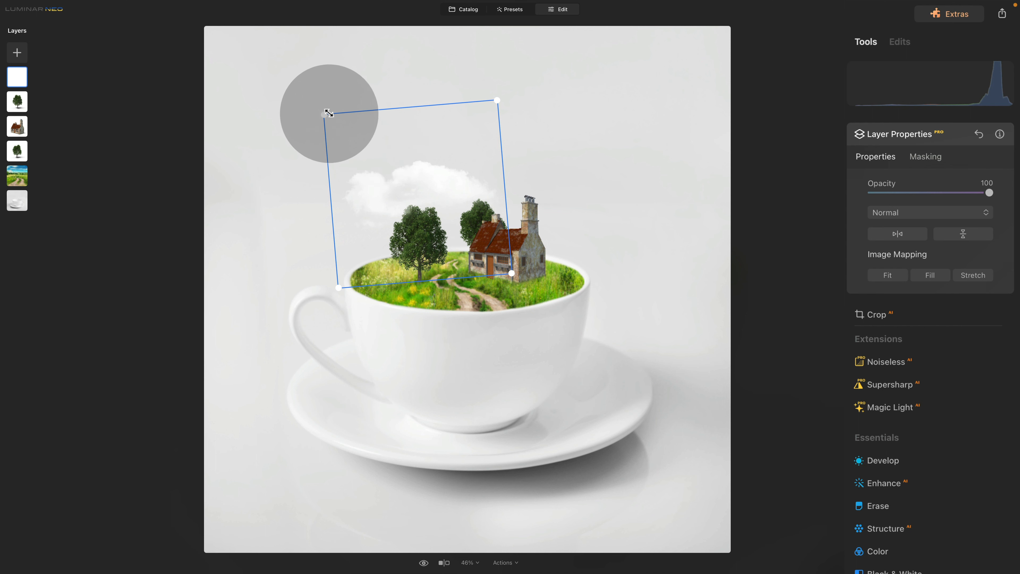
{"action": "left_click_drag", "start_coordinate": [312, 102], "coordinate": [308, 99]}
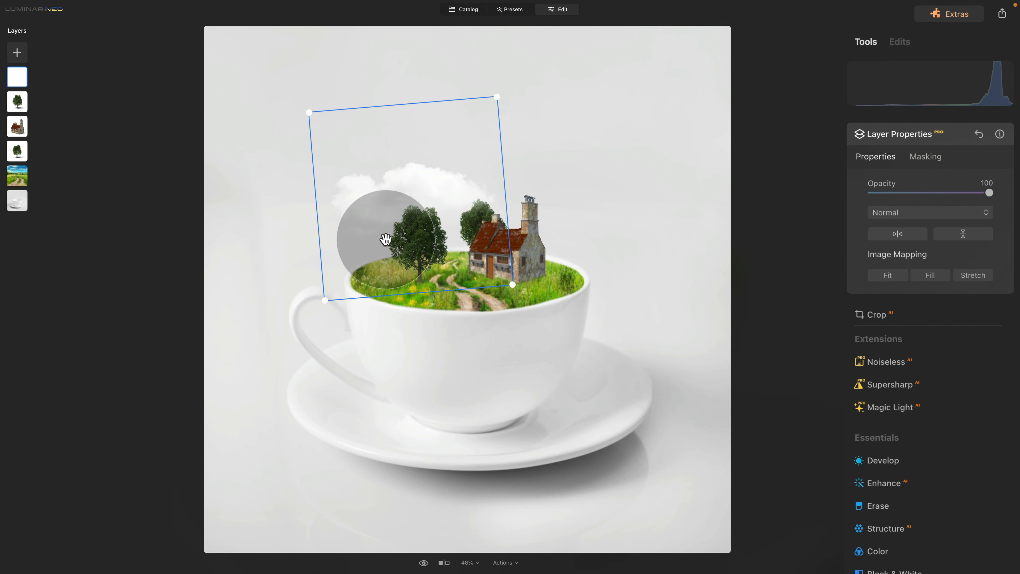
{"action": "left_click_drag", "start_coordinate": [520, 187], "coordinate": [513, 177]}
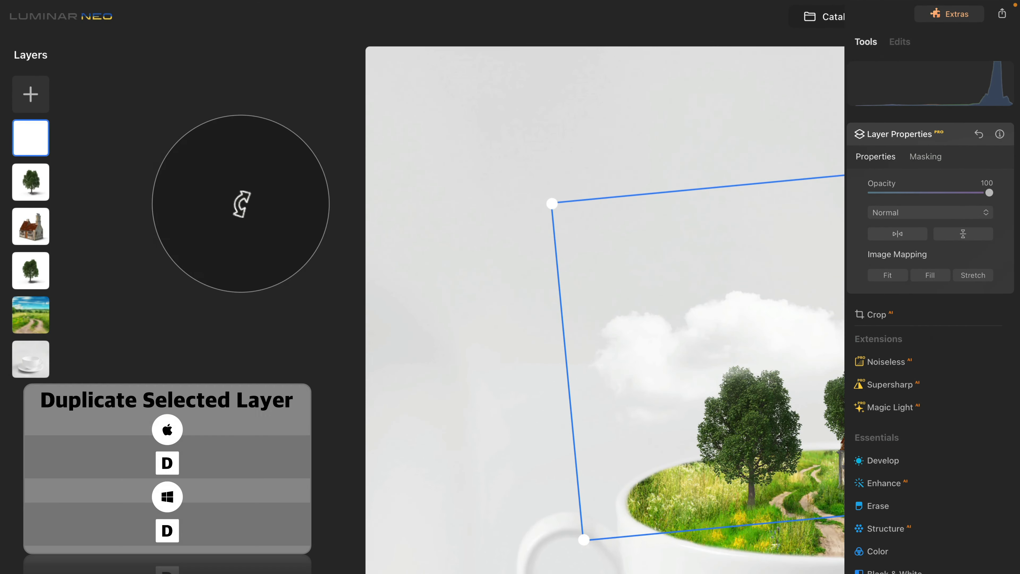
Step: Duplicate the cloud layer and position the copy over the house's roof, tilted clockwise to extend the first cloud
{"action": "right_click", "coordinate": [24, 136]}
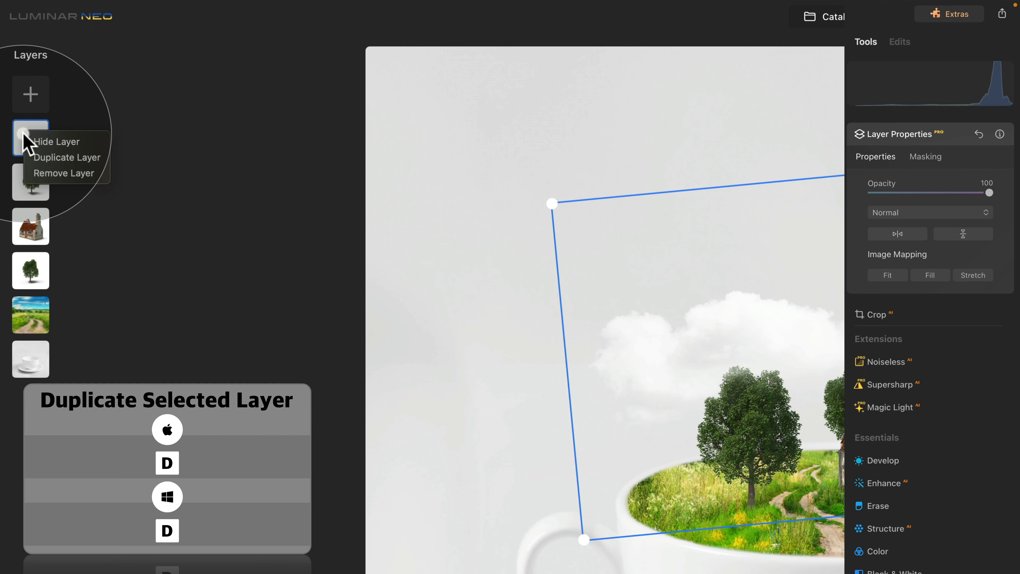
{"action": "left_click", "coordinate": [65, 157]}
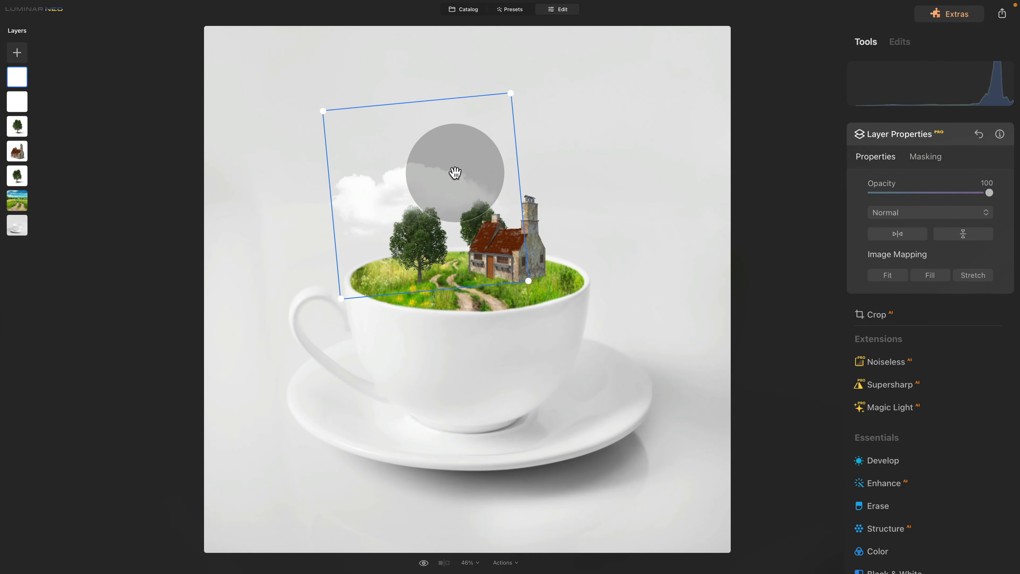
{"action": "left_click_drag", "start_coordinate": [456, 173], "coordinate": [543, 167]}
{"action": "left_click_drag", "start_coordinate": [617, 183], "coordinate": [621, 202]}
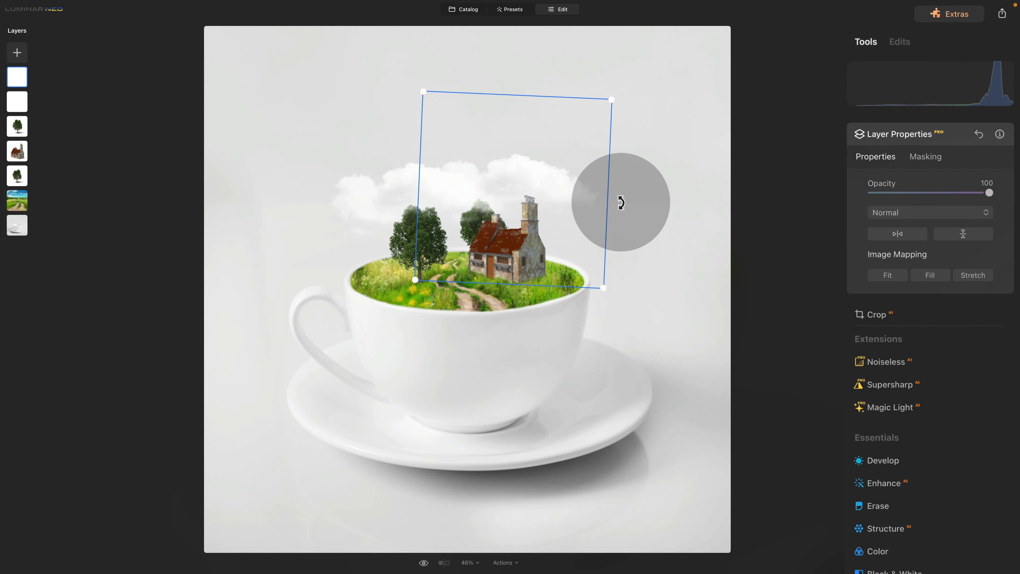
{"action": "mouse_move", "coordinate": [540, 185]}
{"action": "left_mouse_down"}
{"action": "mouse_move", "coordinate": [559, 184]}
{"action": "mouse_move", "coordinate": [547, 184]}
{"action": "left_mouse_up"}
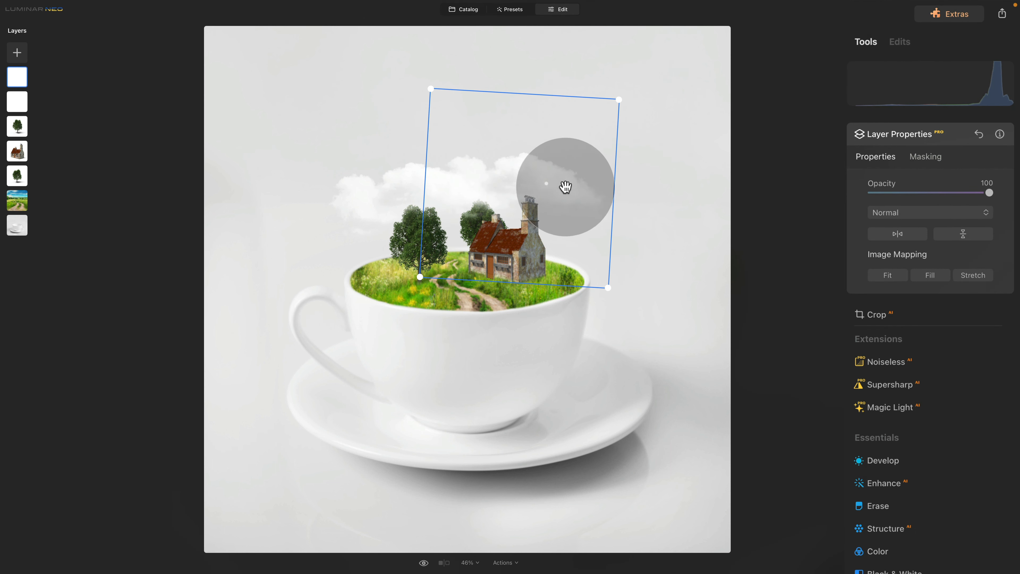
{"action": "left_click_drag", "start_coordinate": [642, 197], "coordinate": [642, 200]}
{"action": "left_click_drag", "start_coordinate": [568, 193], "coordinate": [564, 188]}
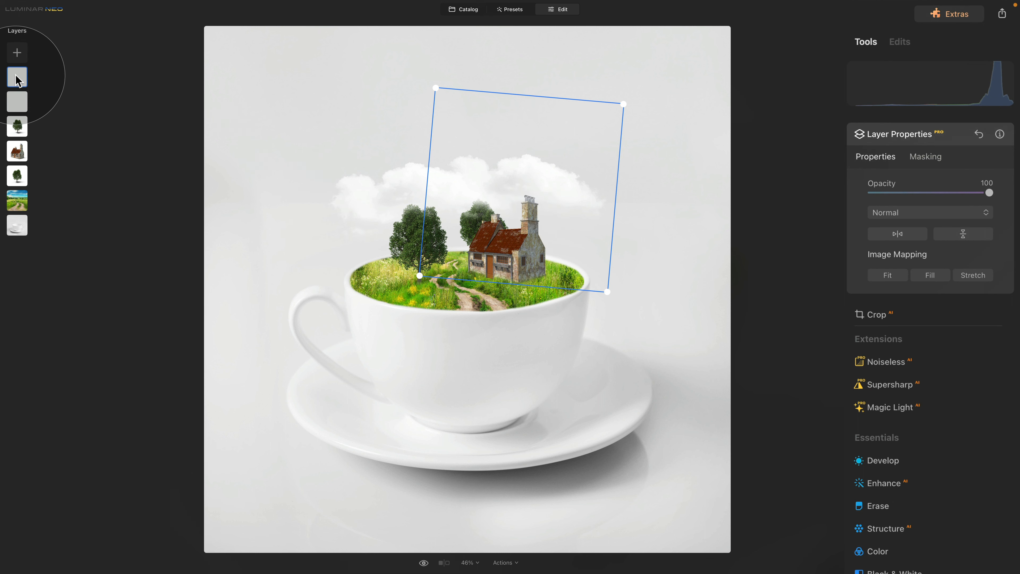
Step: Move the duplicated cloud's layer beneath the house and both tree layers, directly above the landscape layer
{"action": "left_click_drag", "start_coordinate": [17, 78], "coordinate": [24, 155]}
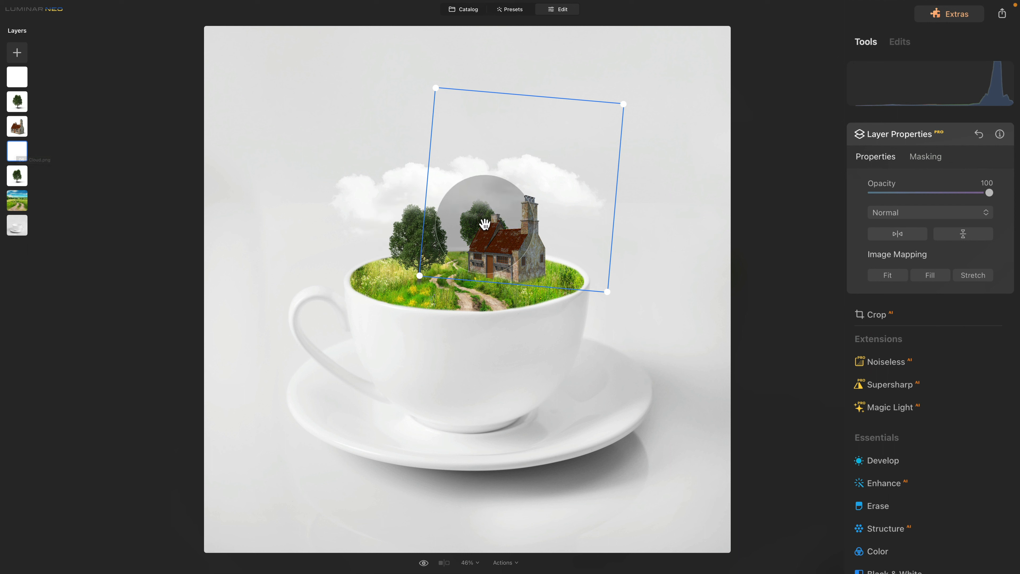
{"action": "left_click_drag", "start_coordinate": [17, 154], "coordinate": [15, 177]}
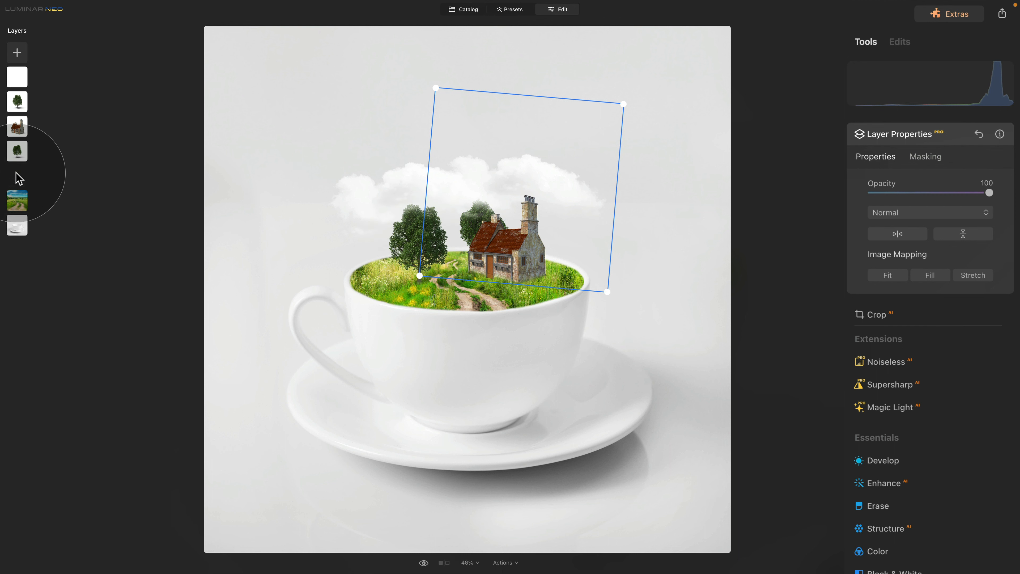
{"action": "left_click_drag", "start_coordinate": [19, 178], "coordinate": [12, 179]}
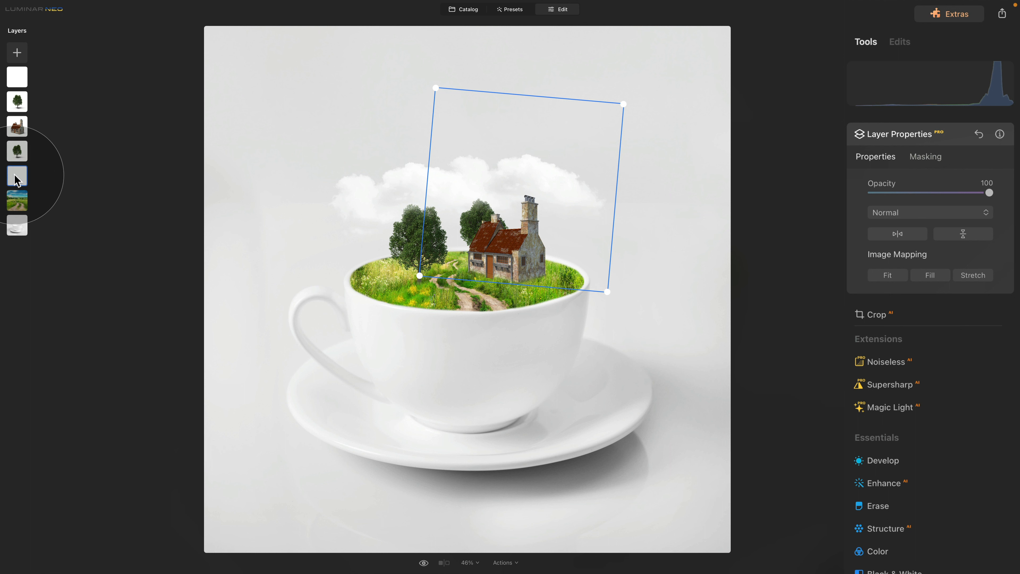
Step: Duplicate the cloud layer behind the house, move the copy above the other two clouds, and flip it horizontally
{"action": "right_click", "coordinate": [17, 172]}
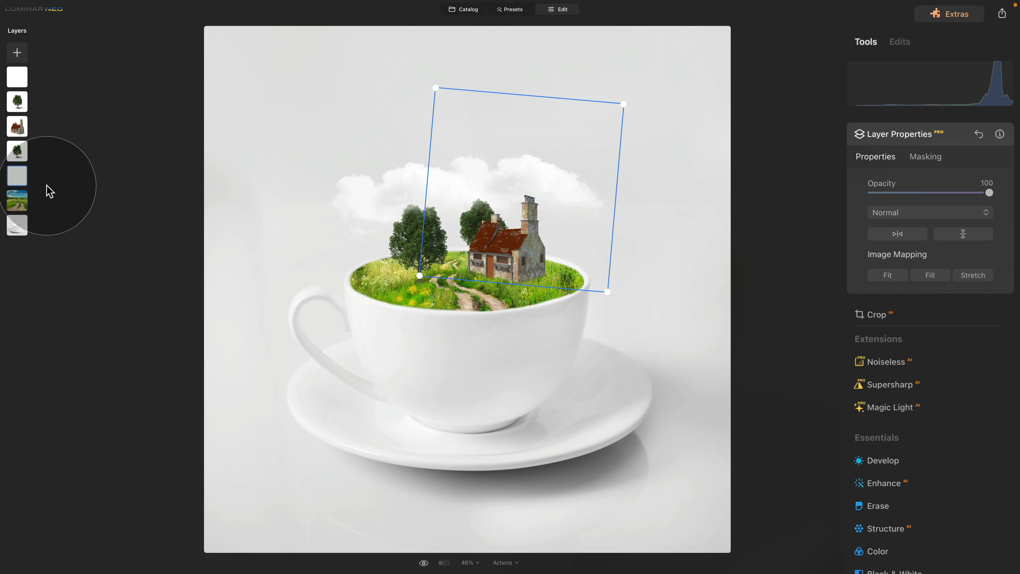
{"action": "left_click_drag", "start_coordinate": [520, 186], "coordinate": [404, 117]}
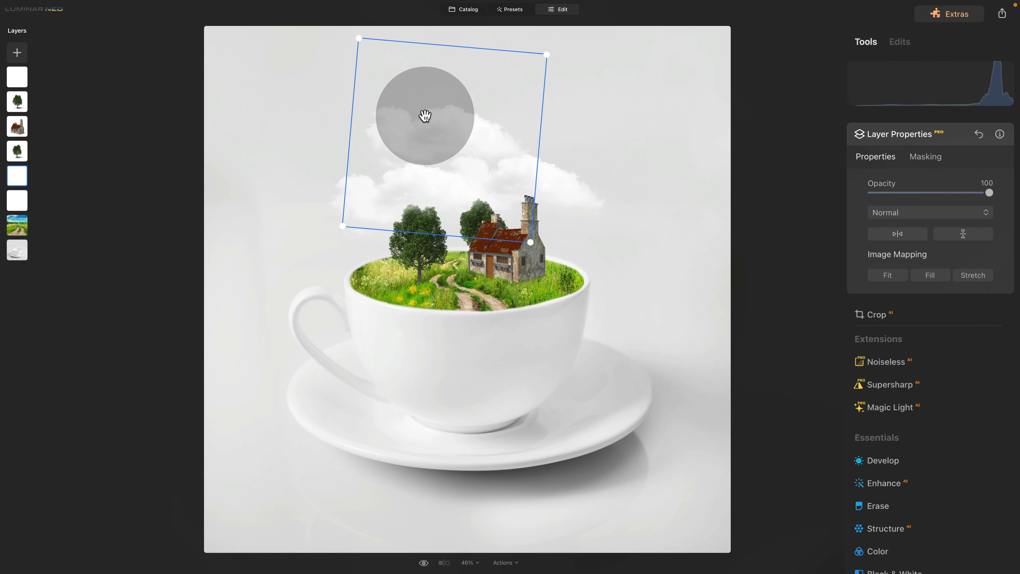
{"action": "left_click", "coordinate": [896, 235]}
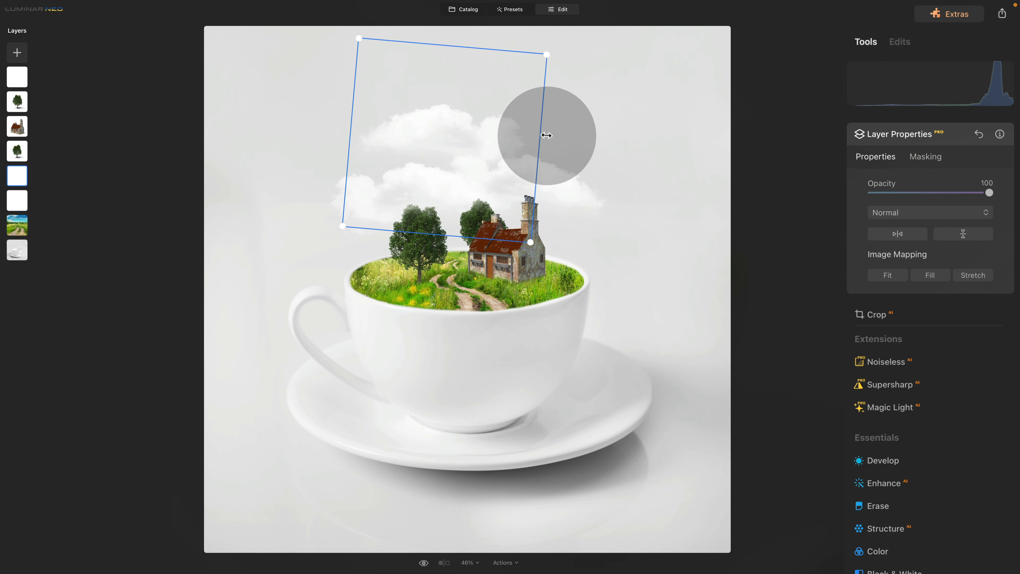
Step: Rotate the upper cloud counter-clockwise until nearly level, enlarge it slightly, and nudge it into place
{"action": "left_click_drag", "start_coordinate": [553, 134], "coordinate": [553, 124]}
{"action": "left_click_drag", "start_coordinate": [538, 43], "coordinate": [546, 37]}
{"action": "left_click_drag", "start_coordinate": [474, 154], "coordinate": [472, 159]}
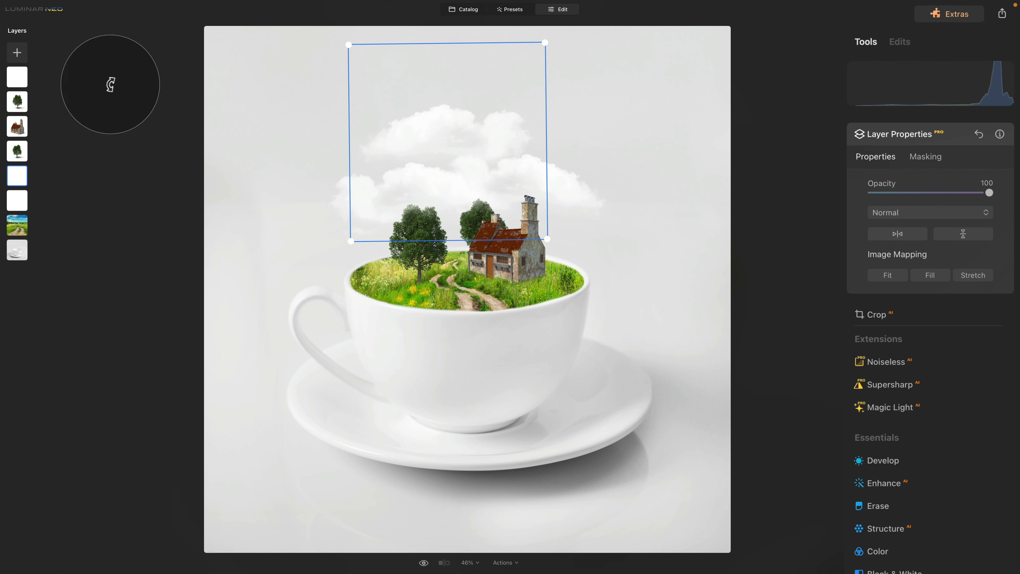
Step: Add the flying birds image as the top layer, shrink it, and position the flock over the clouds
{"action": "left_click", "coordinate": [17, 53]}
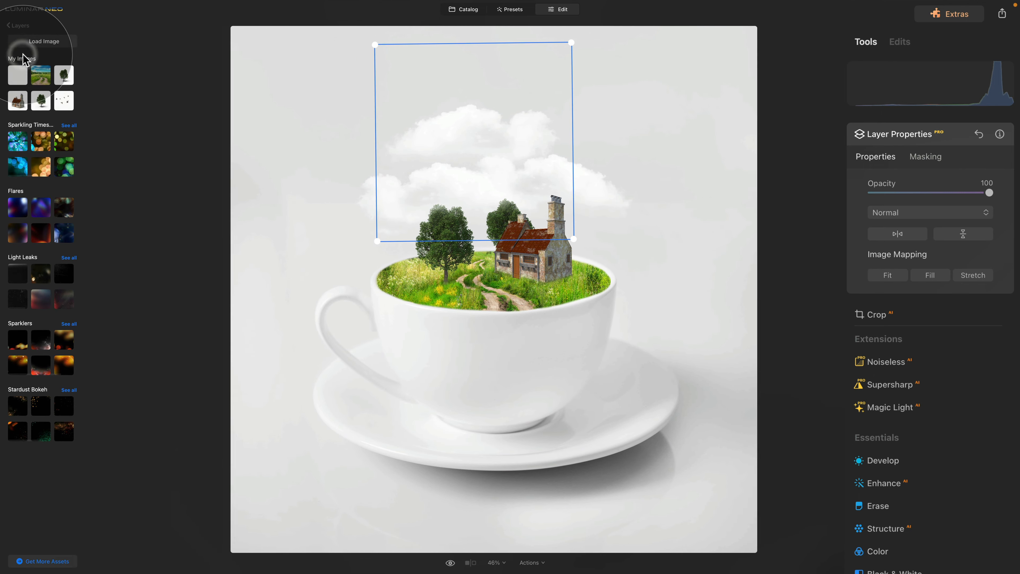
{"action": "left_click", "coordinate": [64, 103]}
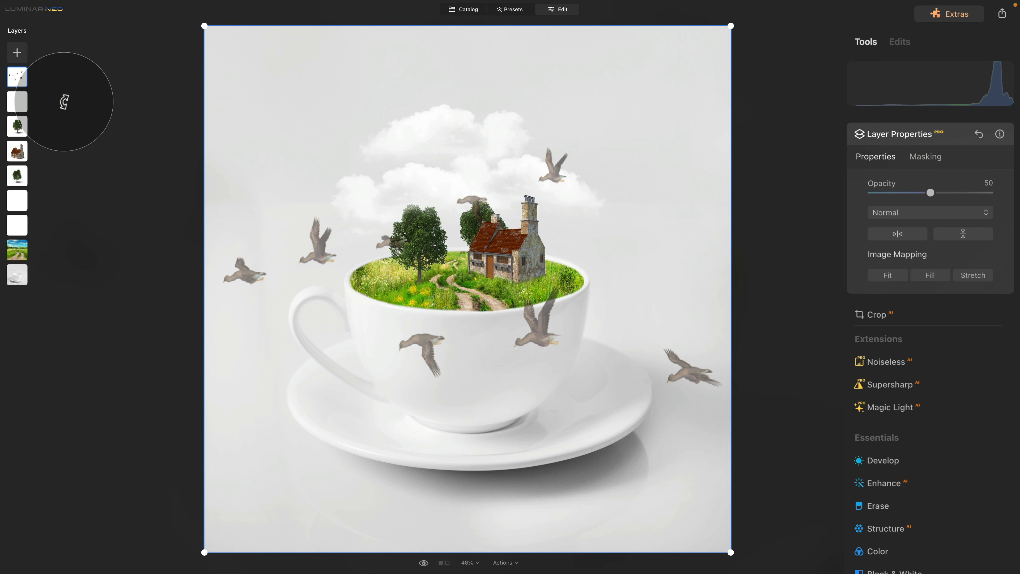
{"action": "left_click_drag", "start_coordinate": [732, 25], "coordinate": [410, 408]}
{"action": "left_click_drag", "start_coordinate": [373, 377], "coordinate": [538, 88]}
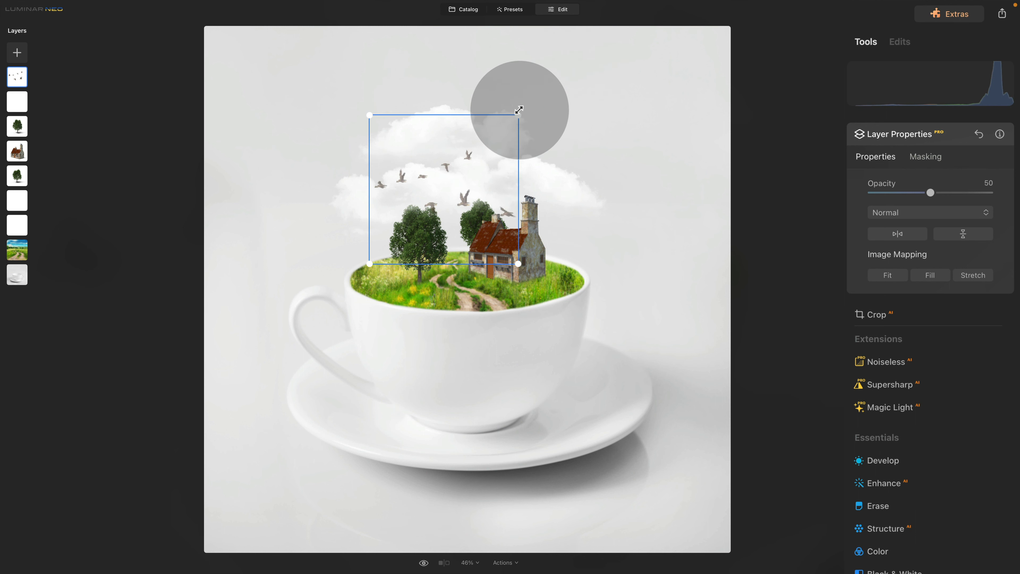
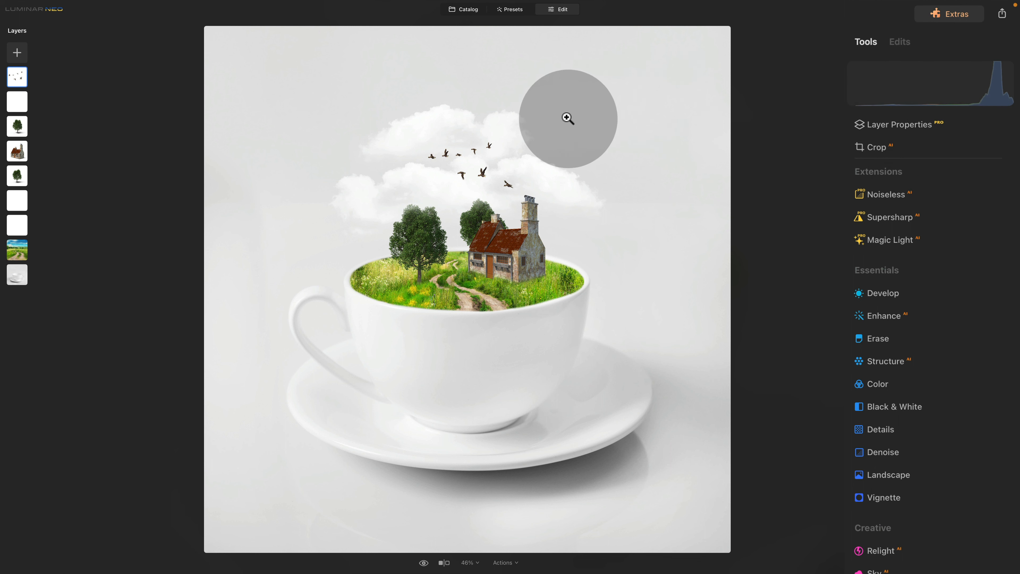
Step: Start exporting the composite as "Cup Edit - Step 1" in E94 - Cup Manipulation, with no sharpening and original size
{"action": "right_click", "coordinate": [572, 112]}
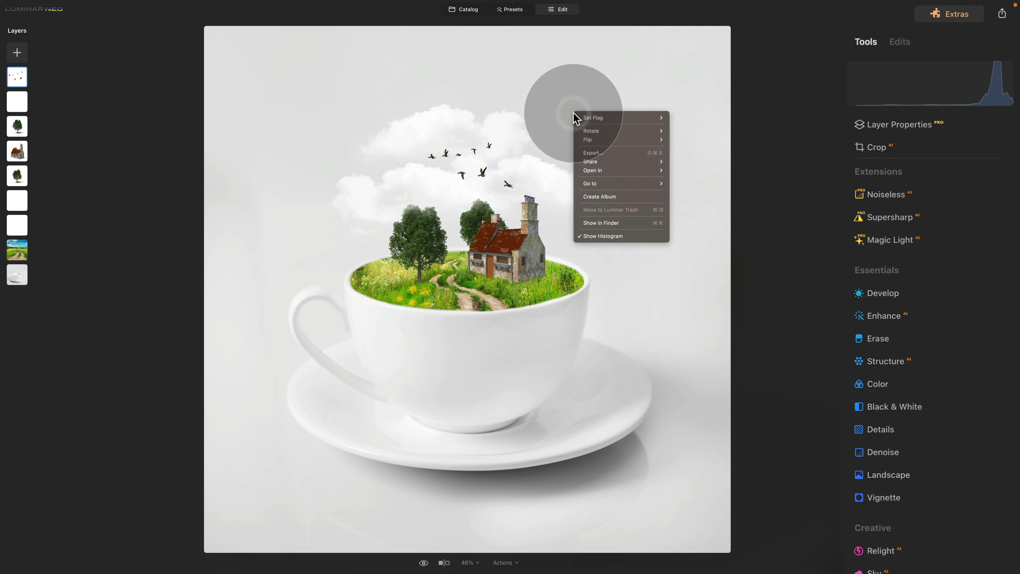
{"action": "left_click", "coordinate": [605, 150]}
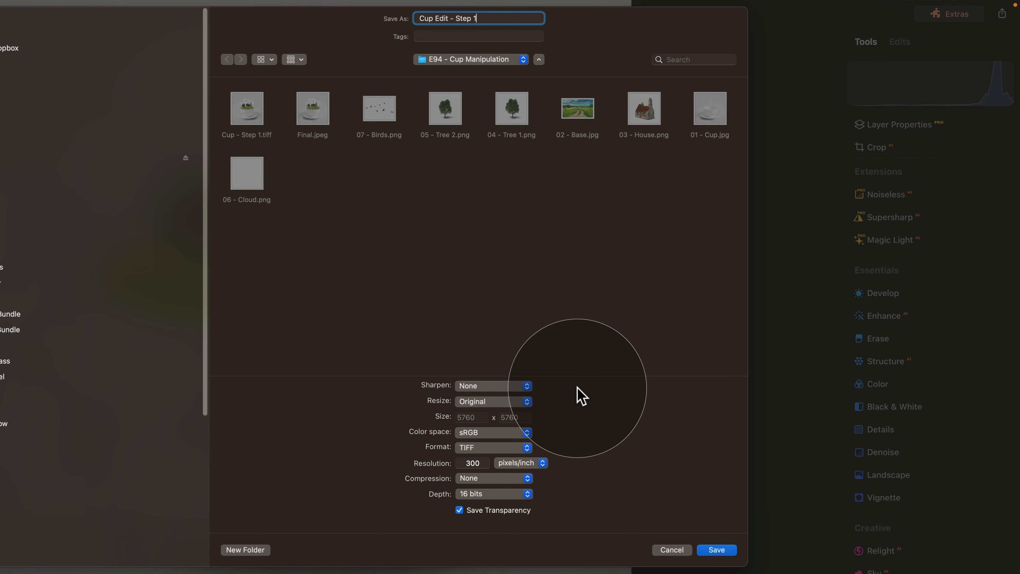
{"action": "left_click", "coordinate": [487, 387]}
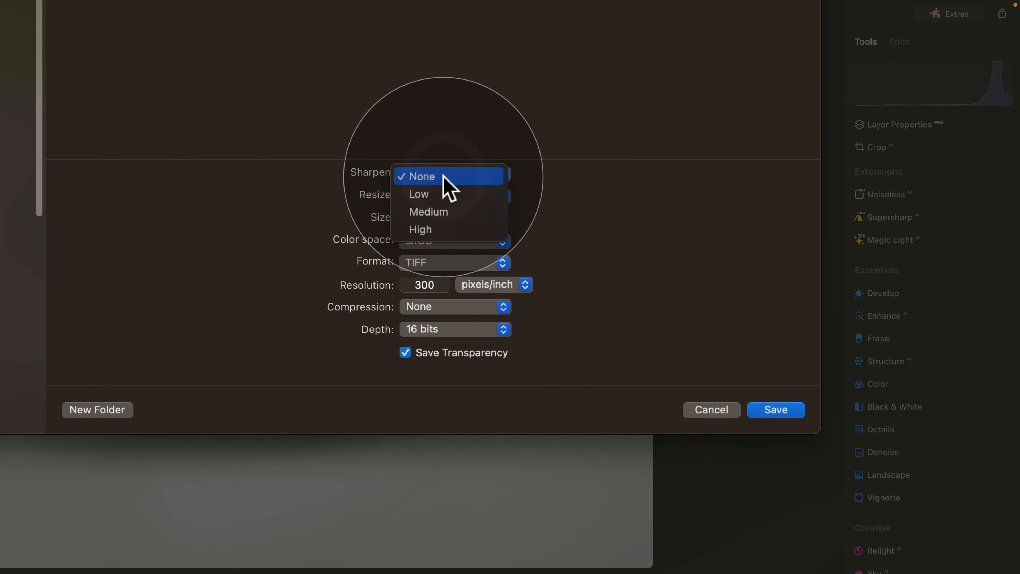
{"action": "left_click", "coordinate": [444, 176]}
{"action": "left_click", "coordinate": [457, 202]}
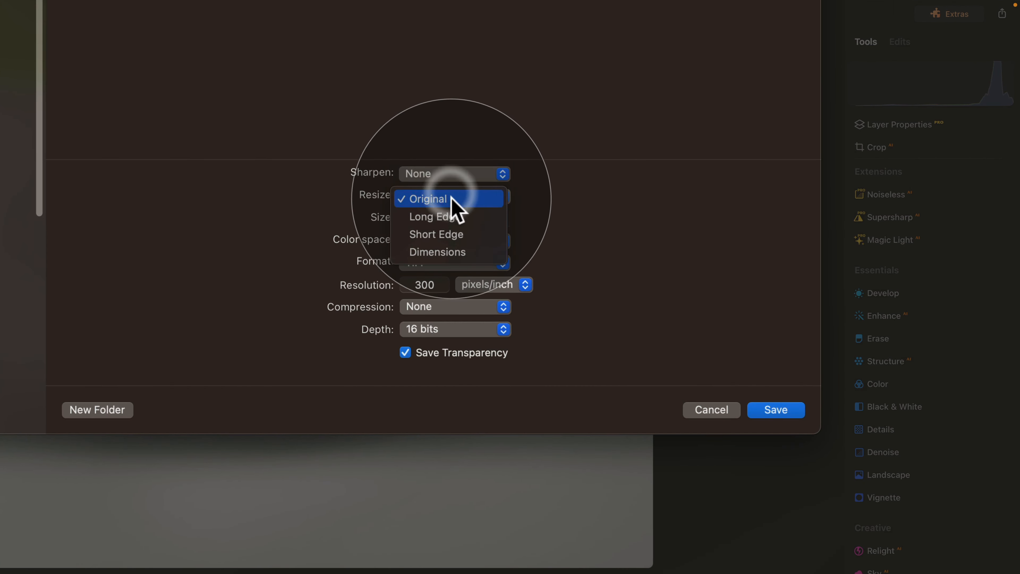
{"action": "left_click", "coordinate": [454, 197]}
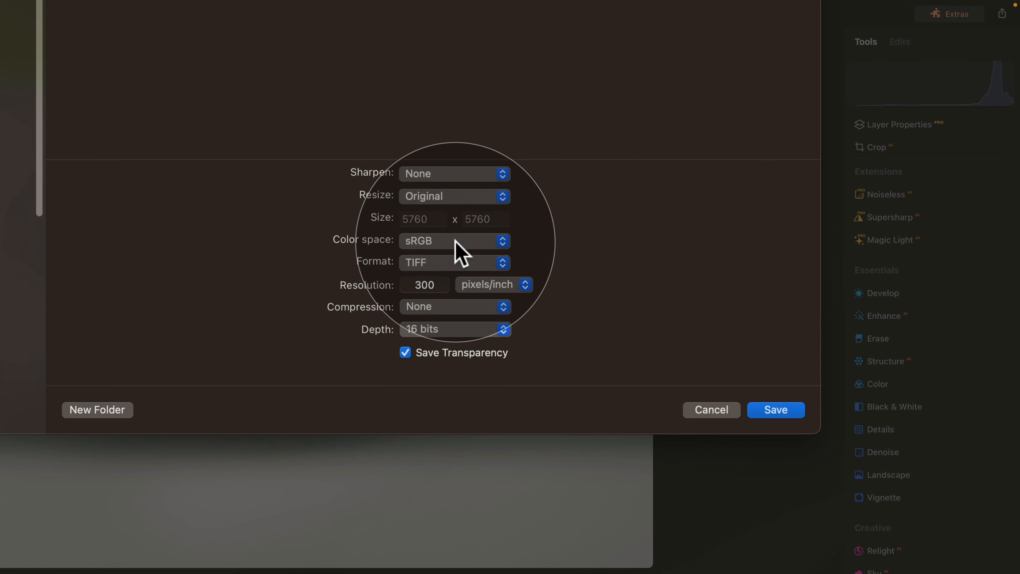
Step: Export as an uncompressed 16-bit TIFF at 300 pixels/inch with transparency saving turned off
{"action": "left_click", "coordinate": [460, 261]}
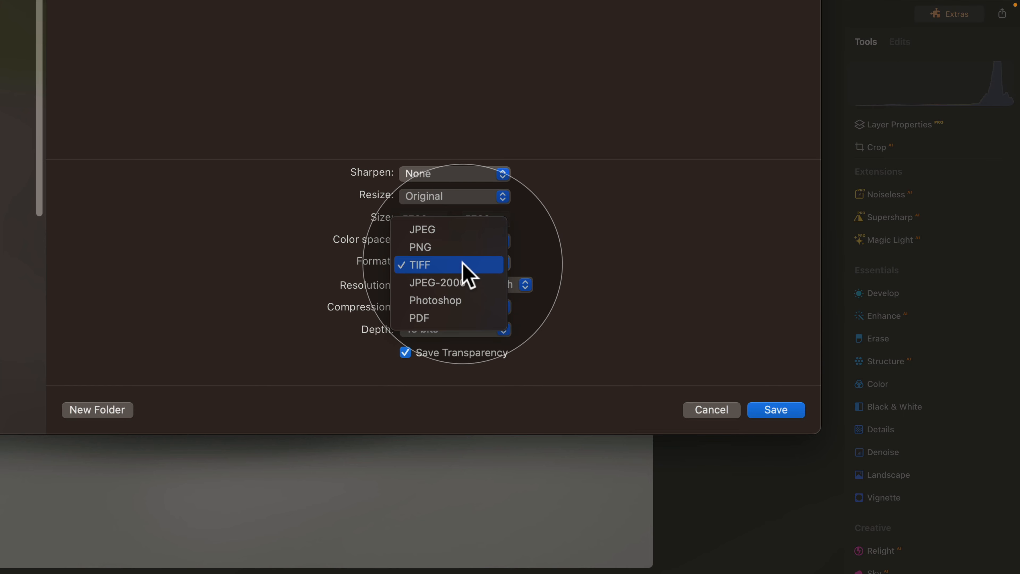
{"action": "left_click", "coordinate": [460, 265]}
{"action": "double_click", "coordinate": [420, 285]}
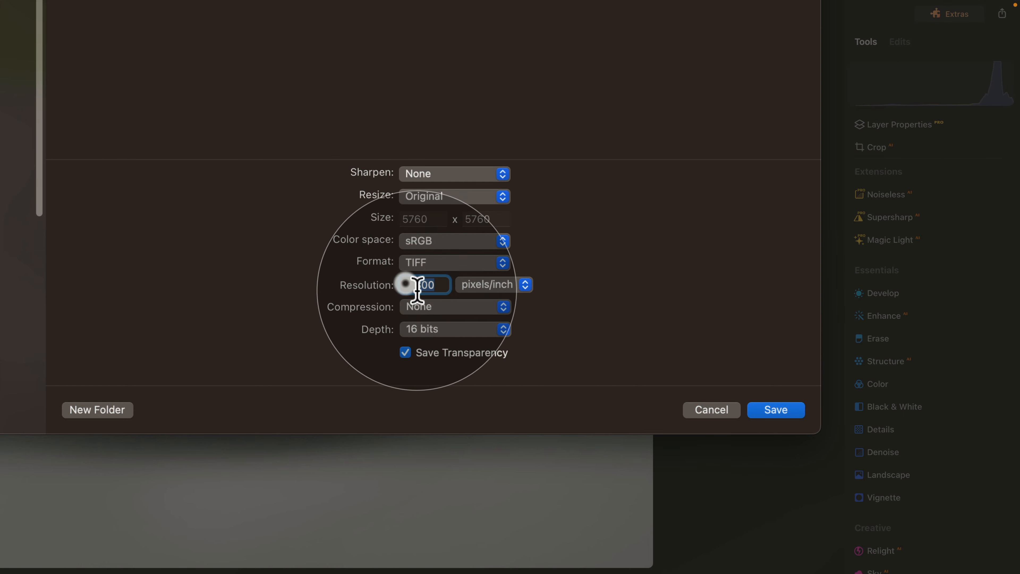
{"action": "left_click", "coordinate": [457, 307]}
{"action": "left_click", "coordinate": [458, 306]}
{"action": "left_click", "coordinate": [456, 330]}
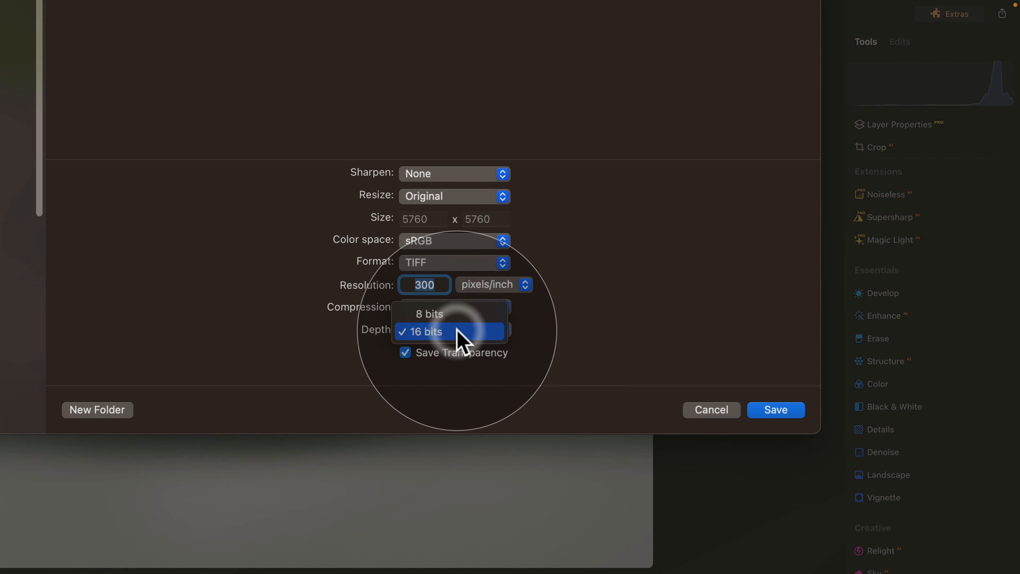
{"action": "left_click", "coordinate": [457, 331]}
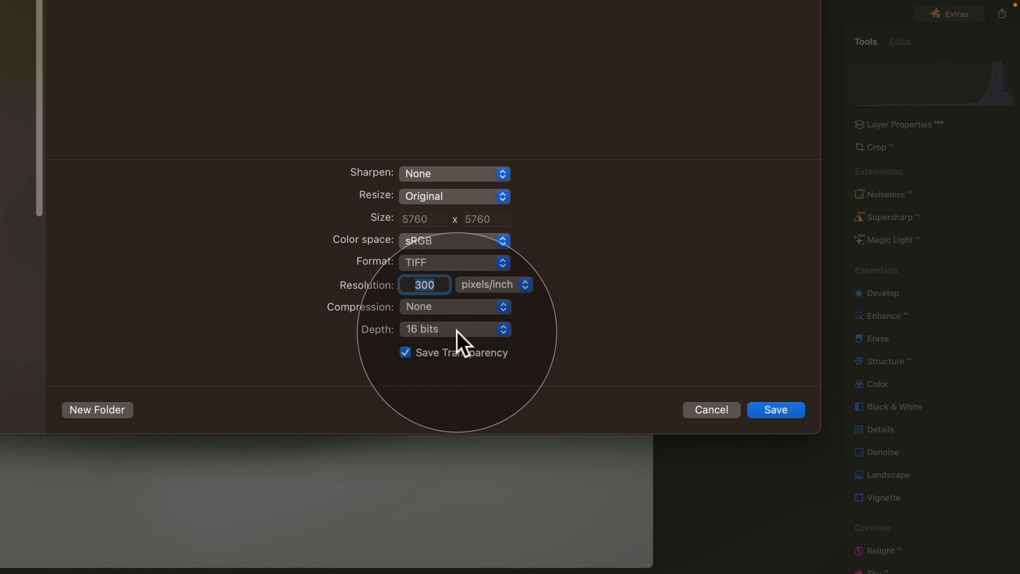
{"action": "left_click", "coordinate": [407, 353]}
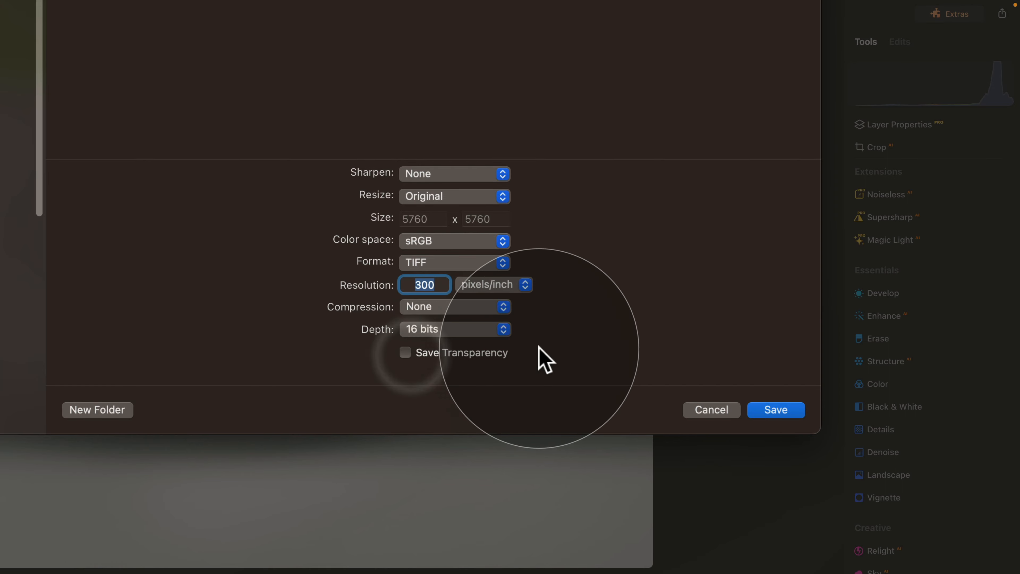
{"action": "left_click", "coordinate": [777, 409]}
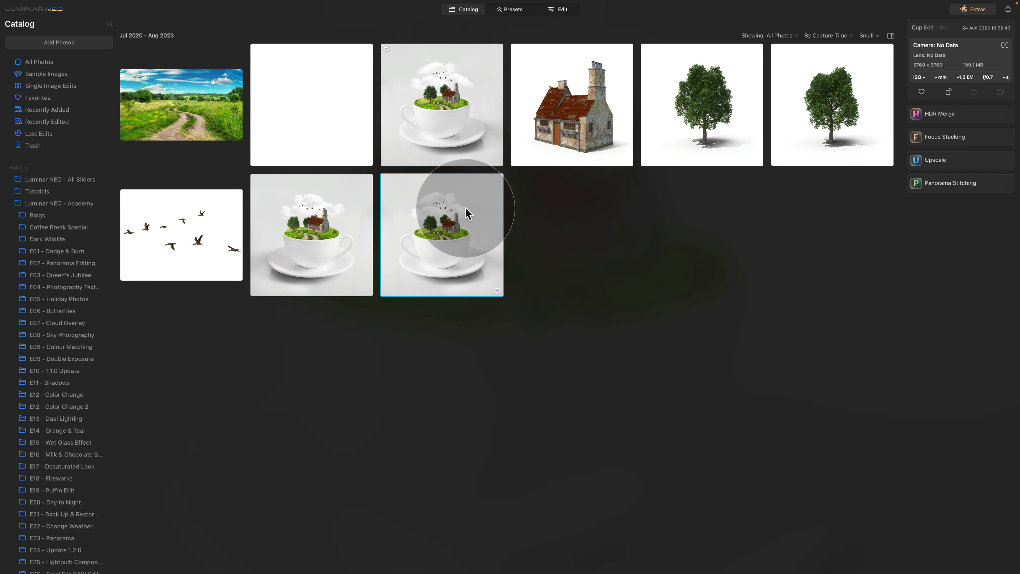
Step: Open the exported flattened image for editing and set the Enhance AI Accent to 28
{"action": "left_click", "coordinate": [555, 10]}
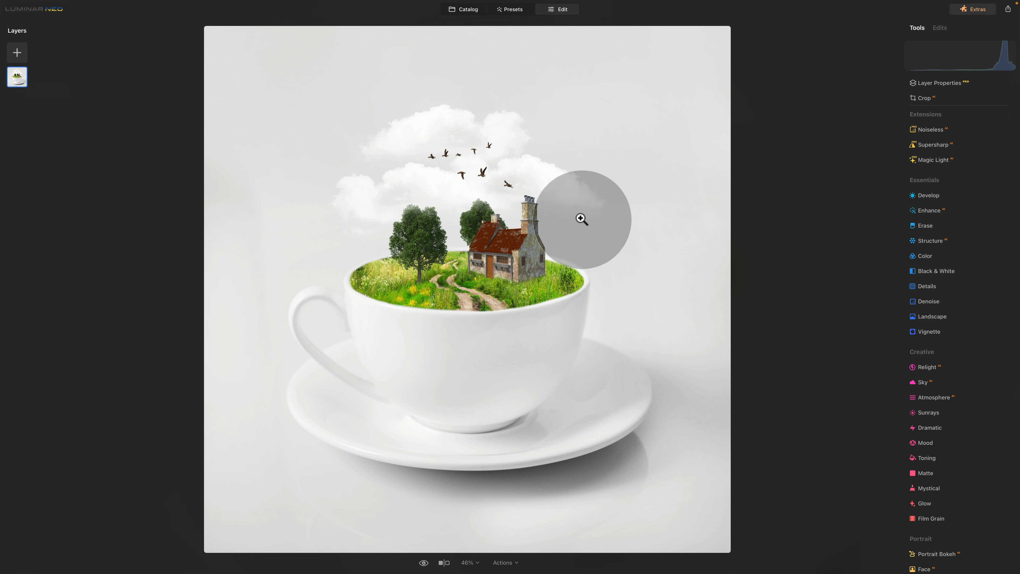
{"action": "left_click", "coordinate": [932, 211]}
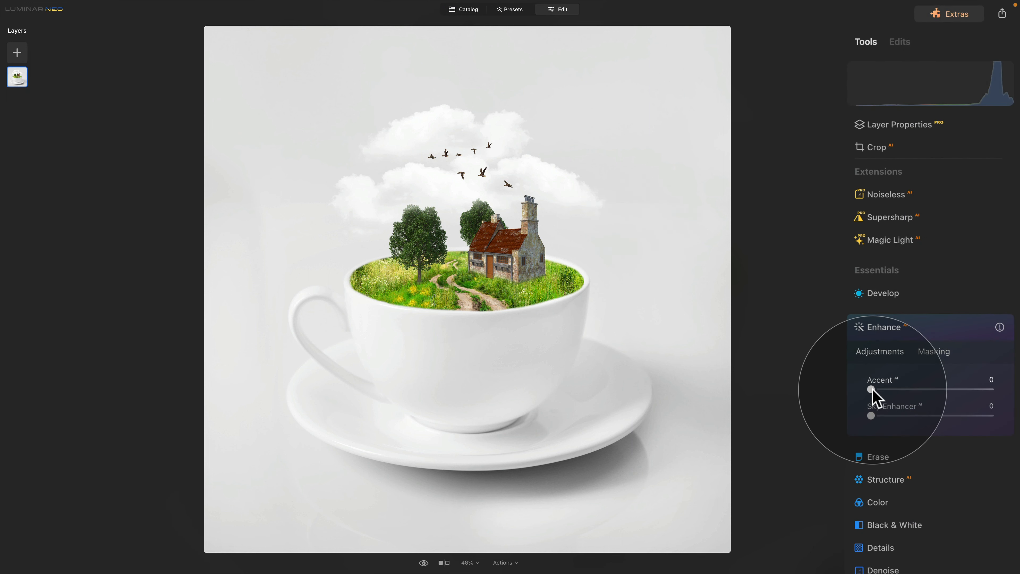
{"action": "left_click_drag", "start_coordinate": [871, 389], "coordinate": [905, 390]}
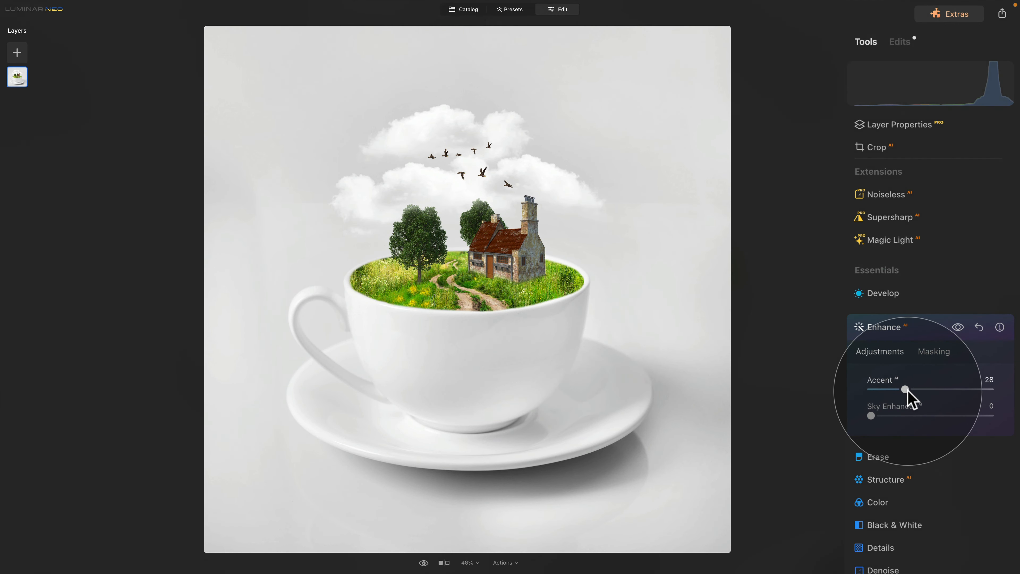
{"action": "left_click", "coordinate": [902, 332]}
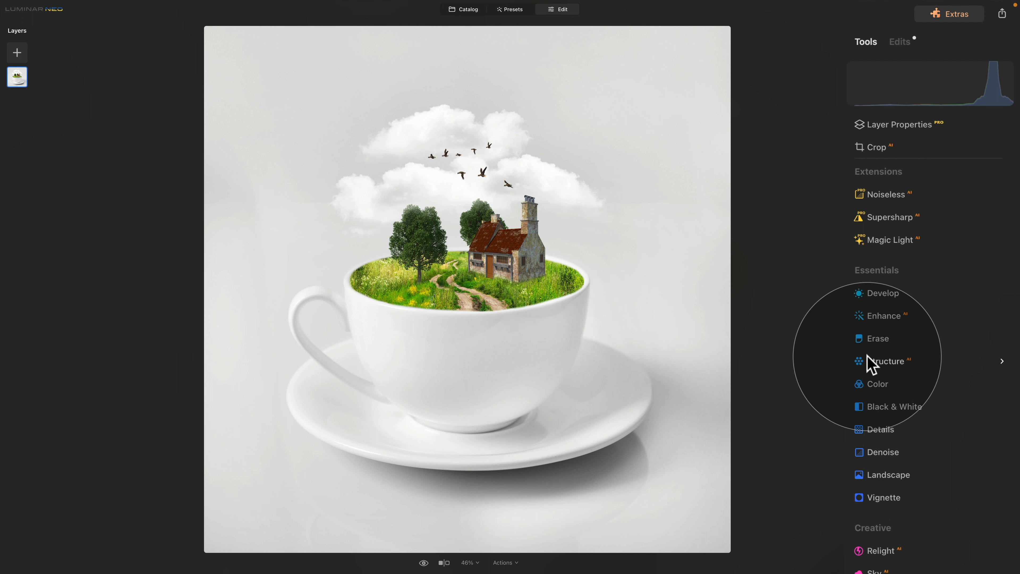
Step: Apply the Palm Springs LUT from Cinematic Toning with the Mood tool and set its amount to 35
{"action": "scroll", "coordinate": [873, 360], "scroll_direction": "down", "scroll_amount": 3}
{"action": "scroll", "coordinate": [905, 542], "scroll_direction": "down", "scroll_amount": 2}
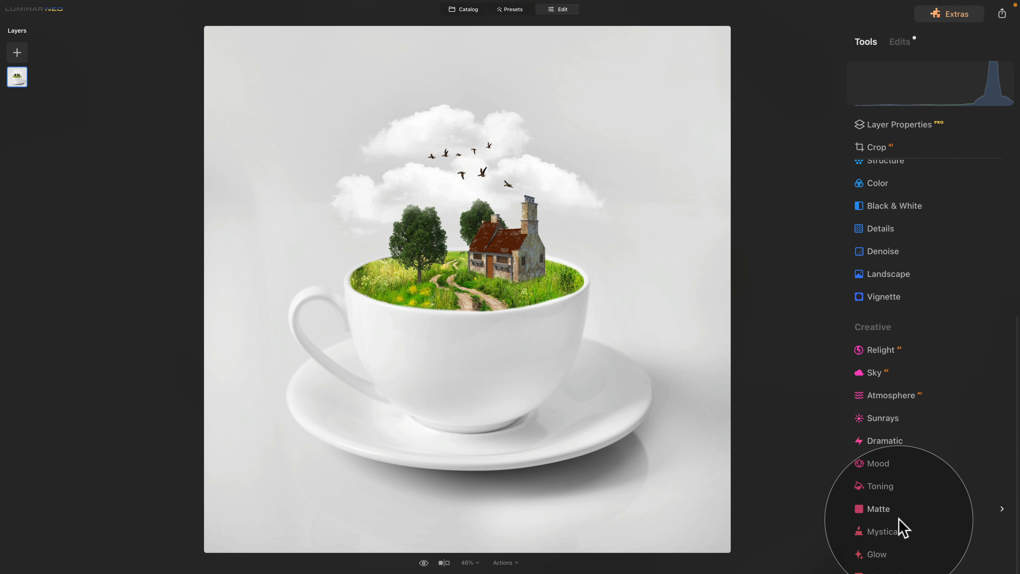
{"action": "left_click", "coordinate": [882, 473]}
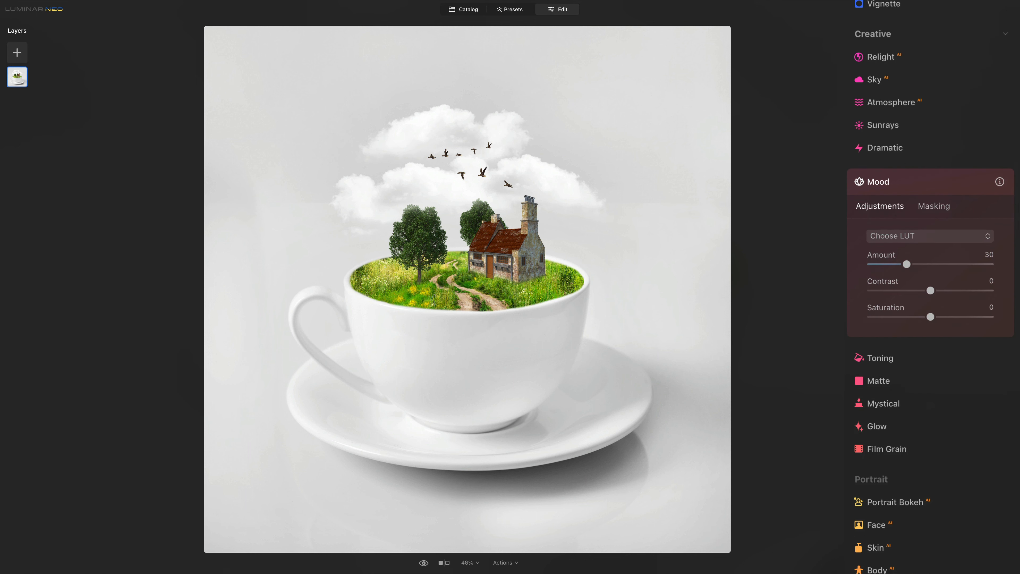
{"action": "left_click", "coordinate": [923, 235]}
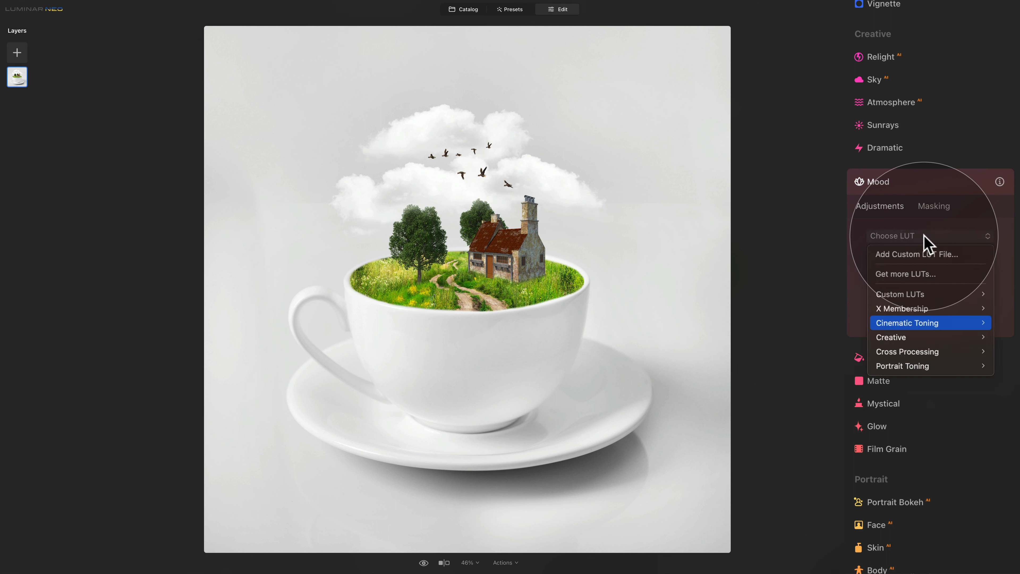
{"action": "mouse_move", "coordinate": [916, 323]}
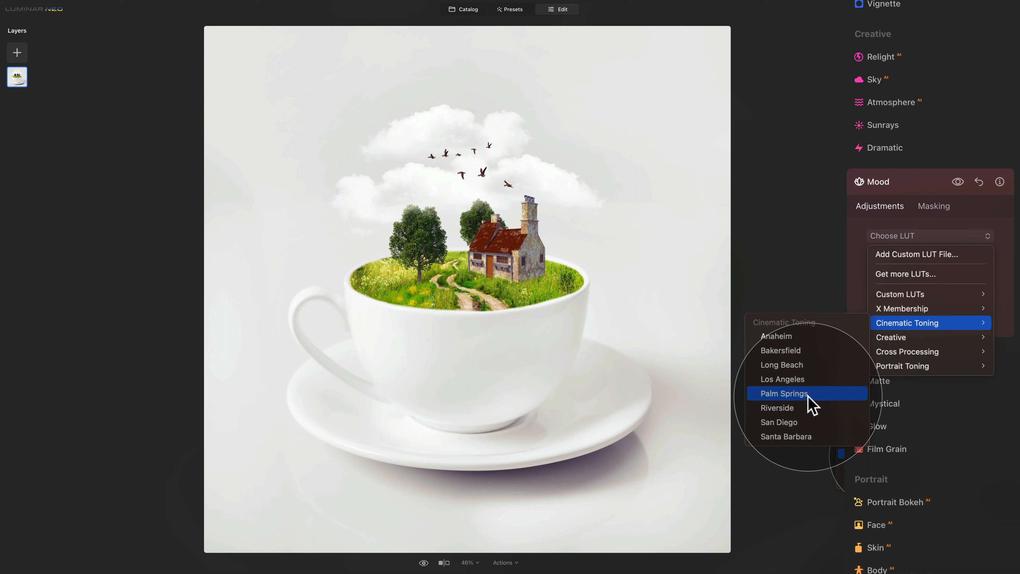
{"action": "left_click", "coordinate": [808, 396]}
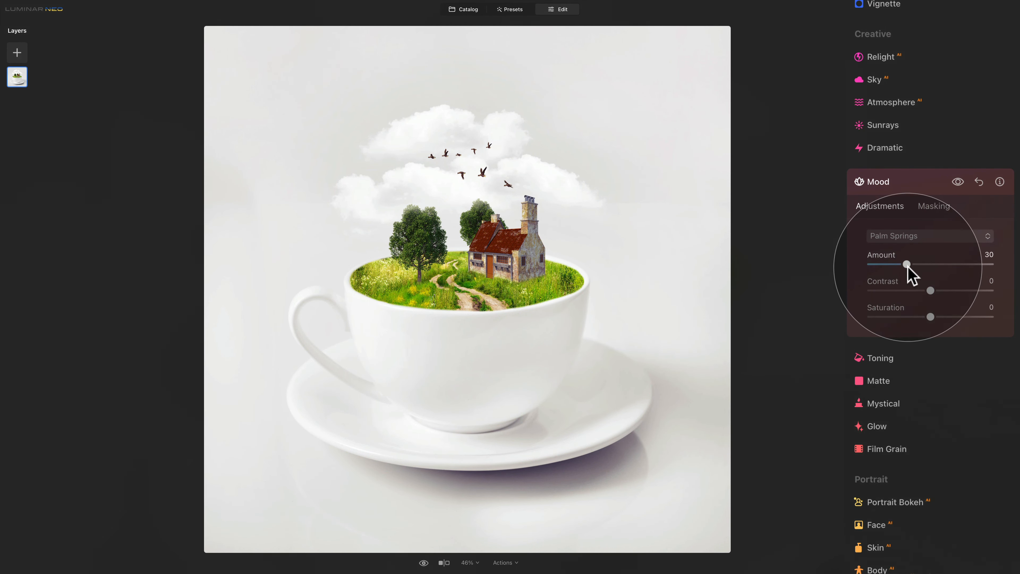
{"action": "left_click_drag", "start_coordinate": [908, 265], "coordinate": [917, 267]}
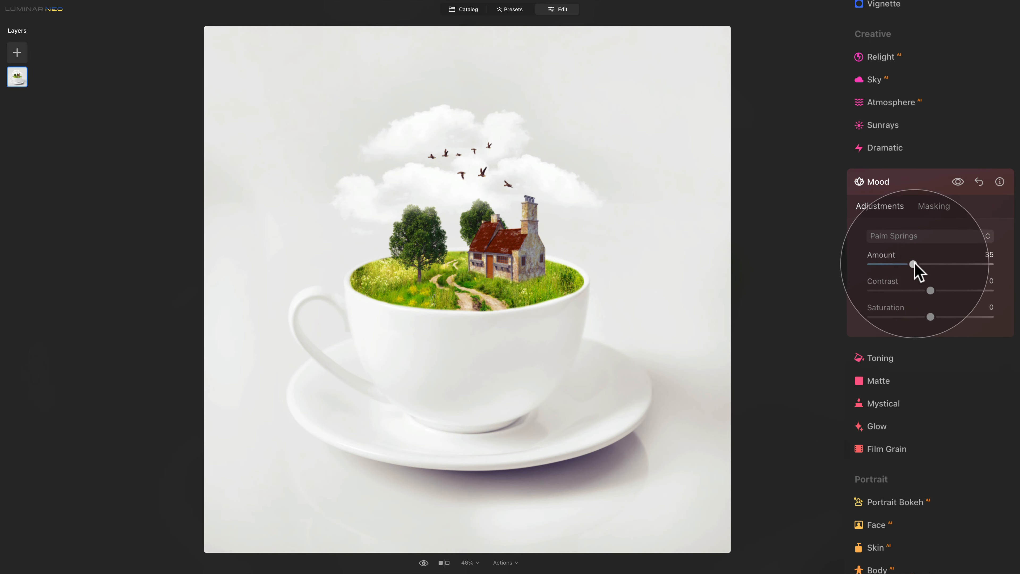
{"action": "left_click", "coordinate": [902, 181]}
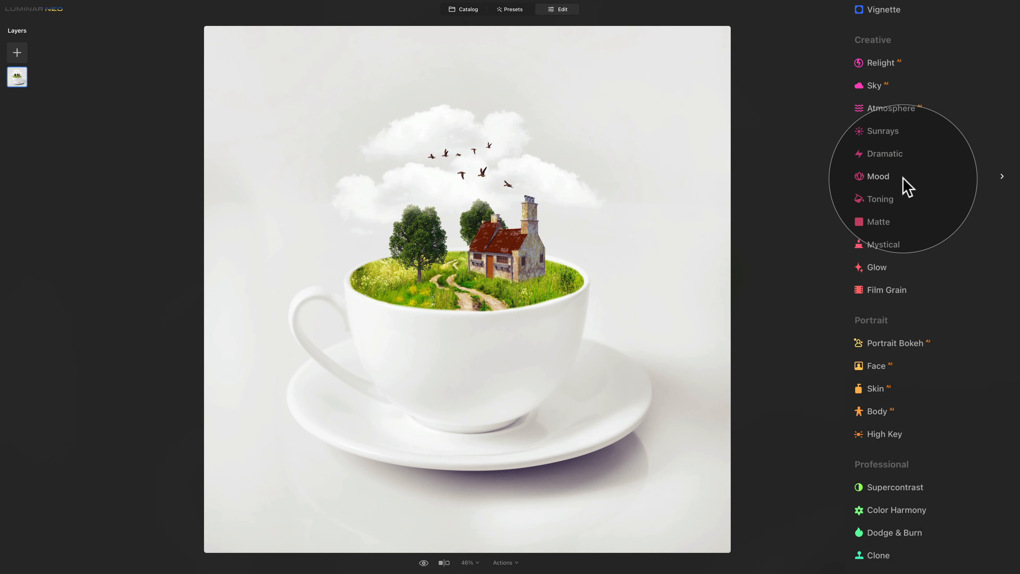
Step: Apply the Mystical effect to the image with an amount of 27
{"action": "left_click", "coordinate": [896, 245]}
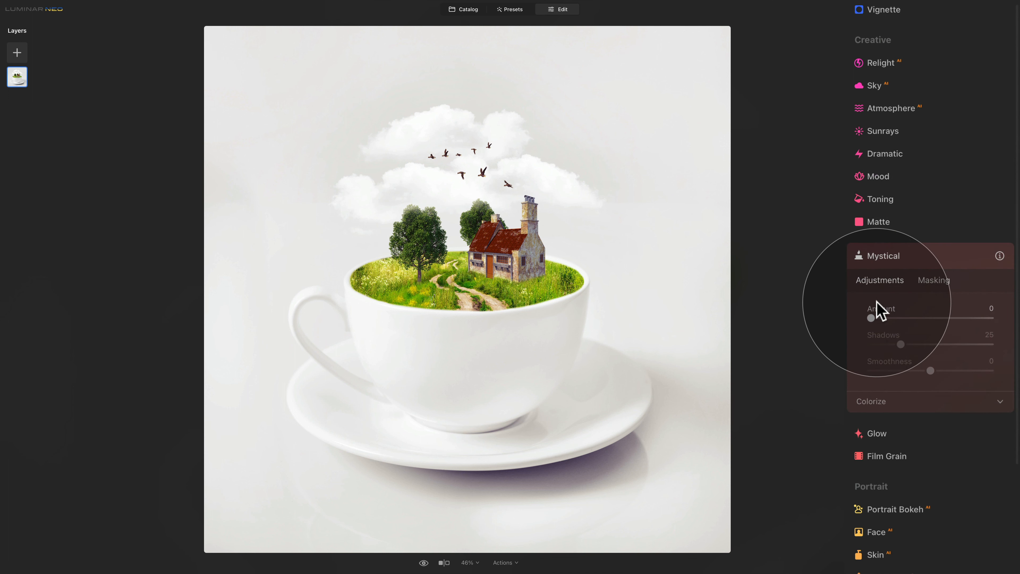
{"action": "mouse_move", "coordinate": [895, 314]}
{"action": "left_mouse_down"}
{"action": "mouse_move", "coordinate": [907, 318]}
{"action": "mouse_move", "coordinate": [894, 316]}
{"action": "left_mouse_up"}
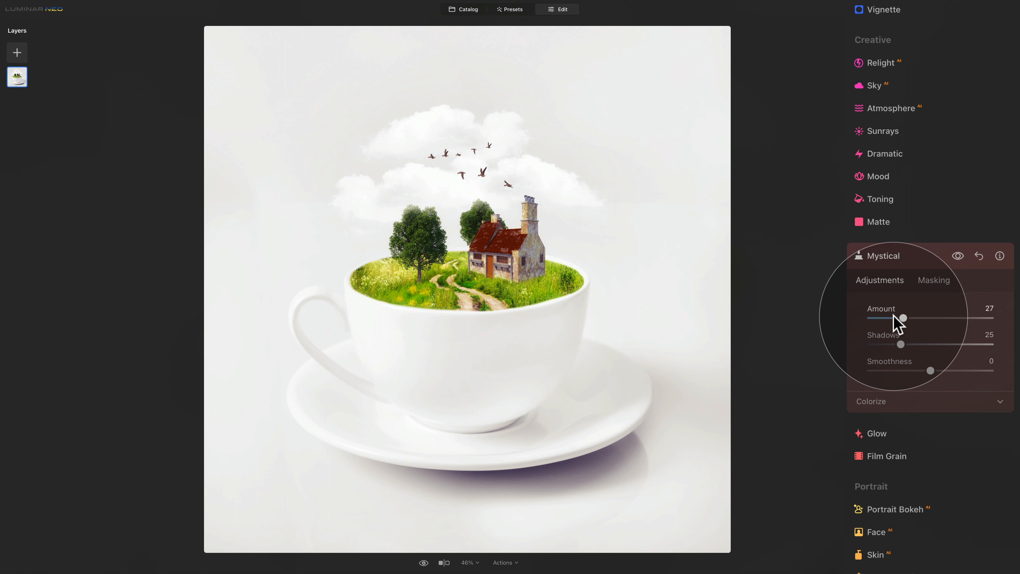
{"action": "left_click", "coordinate": [901, 257]}
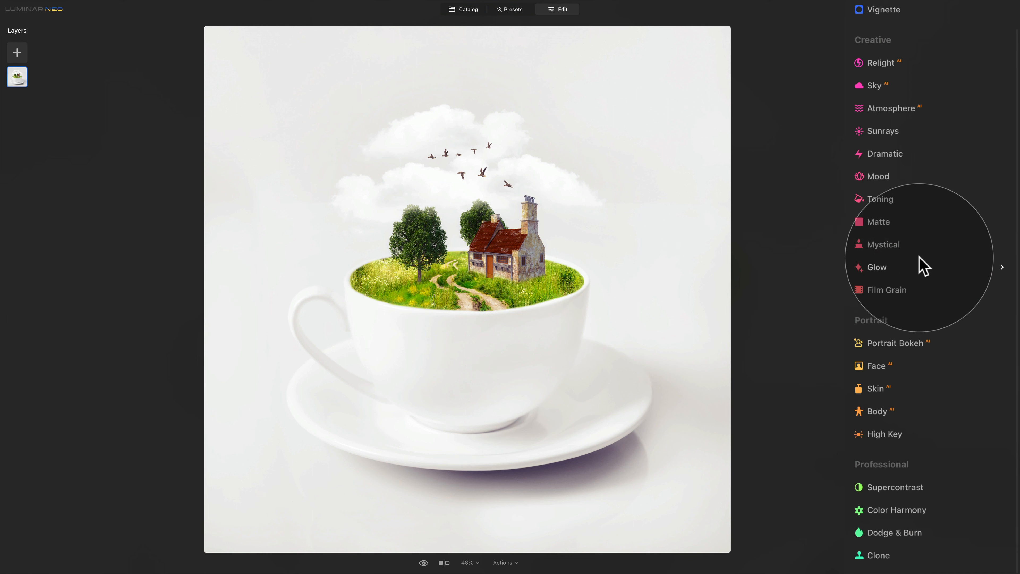
Step: Add a vignette with an amount of -30 and raise its inner light slightly
{"action": "scroll", "coordinate": [922, 266], "scroll_direction": "up", "scroll_amount": 5}
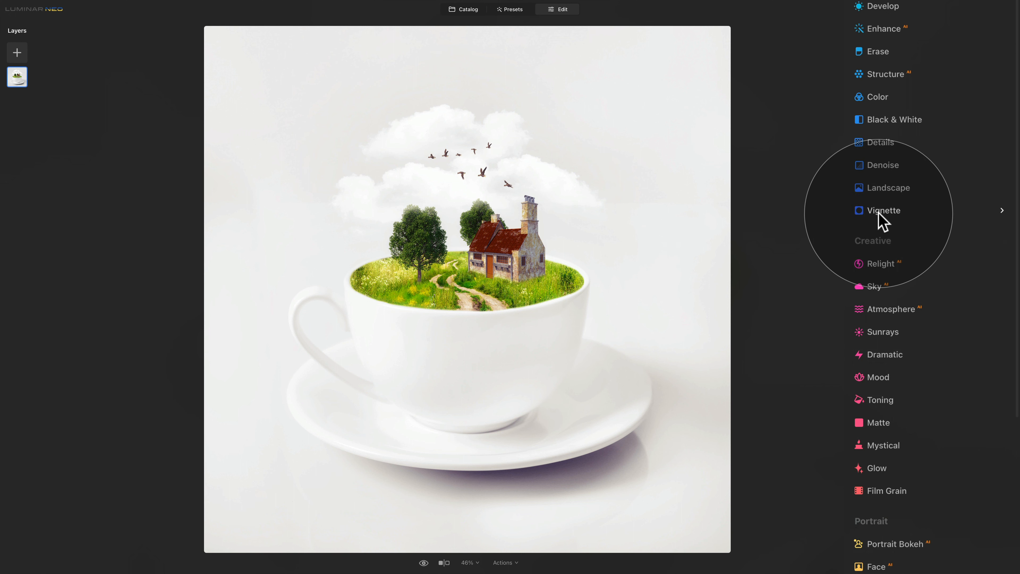
{"action": "left_click", "coordinate": [882, 212]}
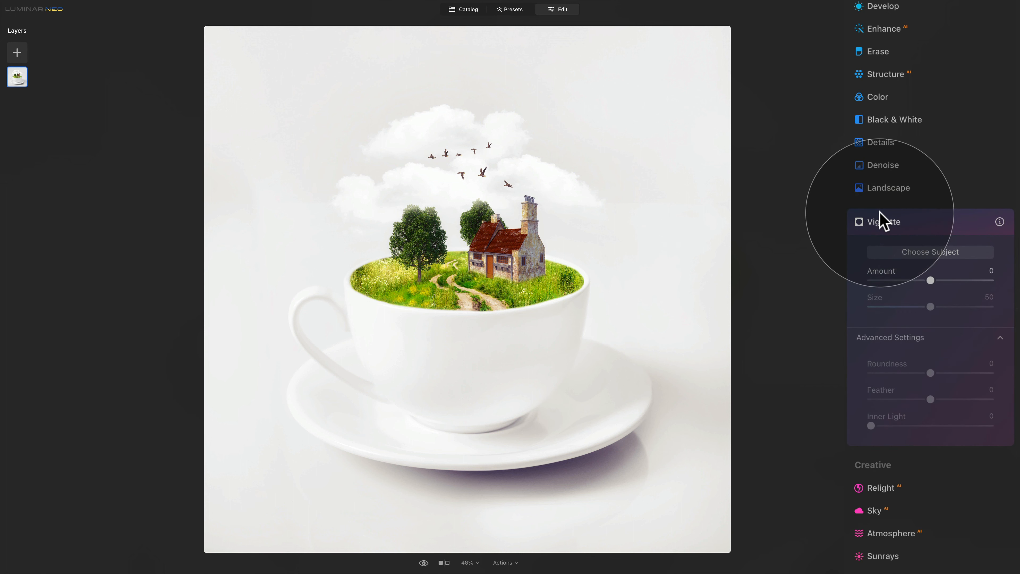
{"action": "mouse_move", "coordinate": [930, 281]}
{"action": "left_mouse_down"}
{"action": "mouse_move", "coordinate": [882, 279]}
{"action": "mouse_move", "coordinate": [912, 281]}
{"action": "left_mouse_up"}
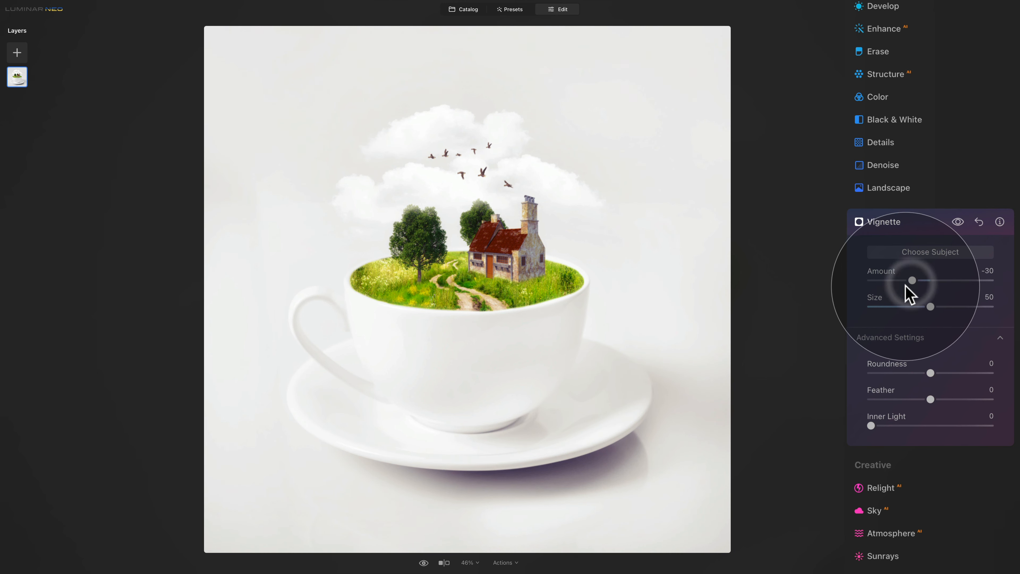
{"action": "left_click_drag", "start_coordinate": [871, 425], "coordinate": [880, 426]}
{"action": "left_click", "coordinate": [888, 338]}
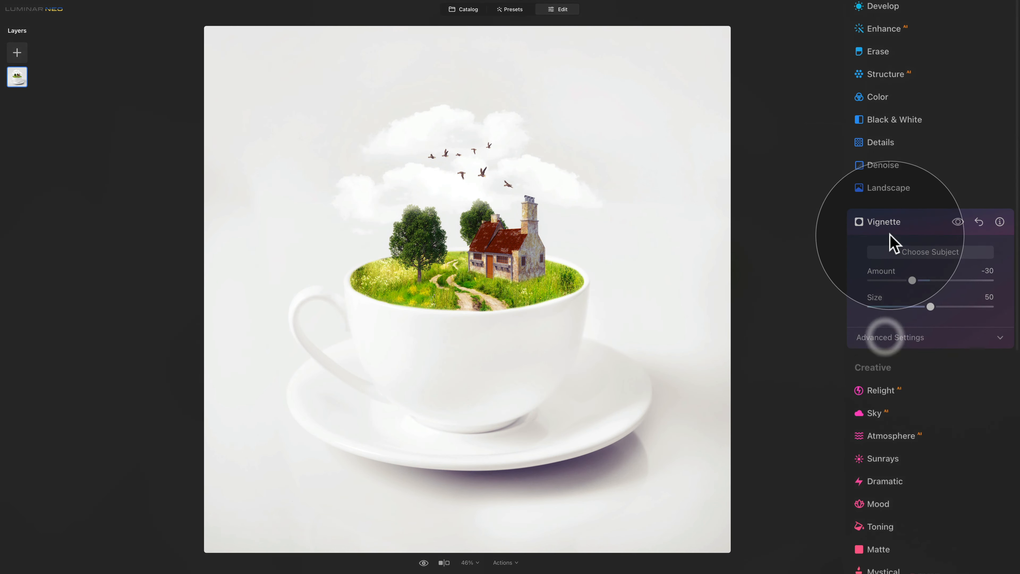
{"action": "left_click", "coordinate": [894, 222]}
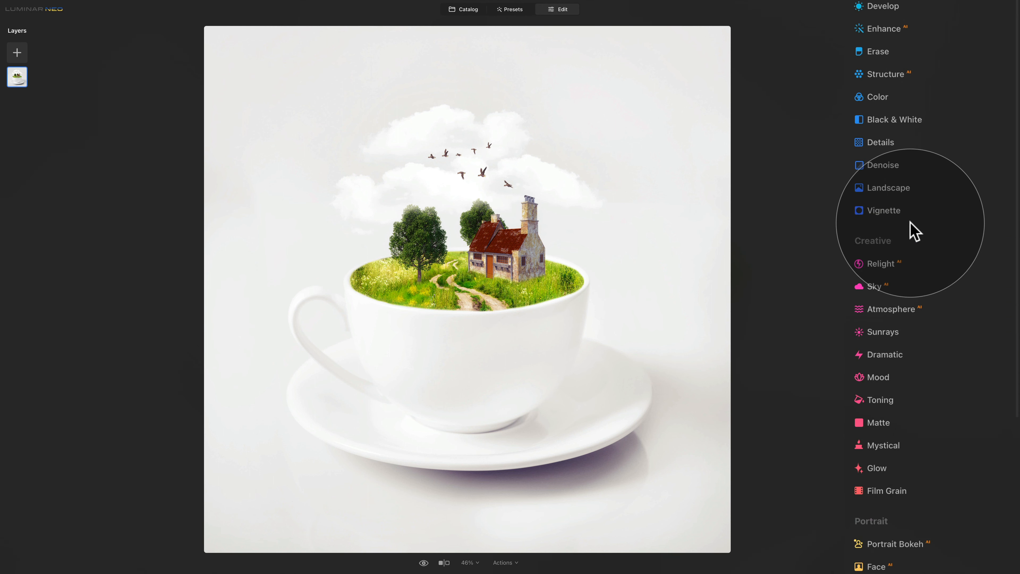